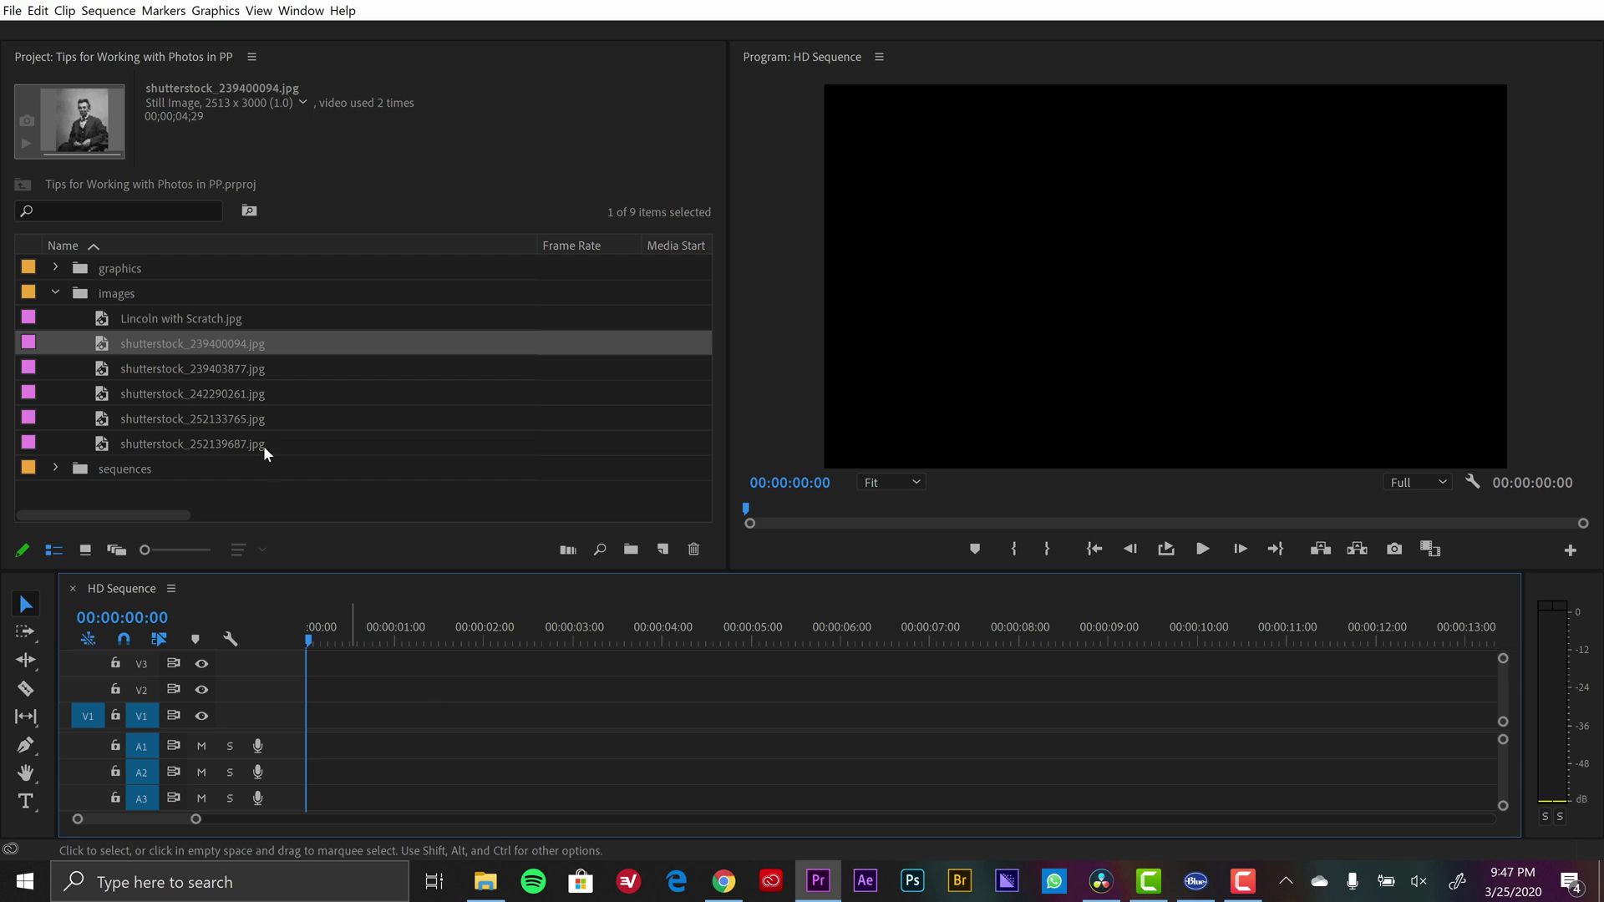
Place shutterstock_239400094.jpg on V1 of the HD Sequence and apply Scale to Frame Size.
{"action": "left_click_drag", "start_coordinate": [107, 346], "coordinate": [313, 716]}
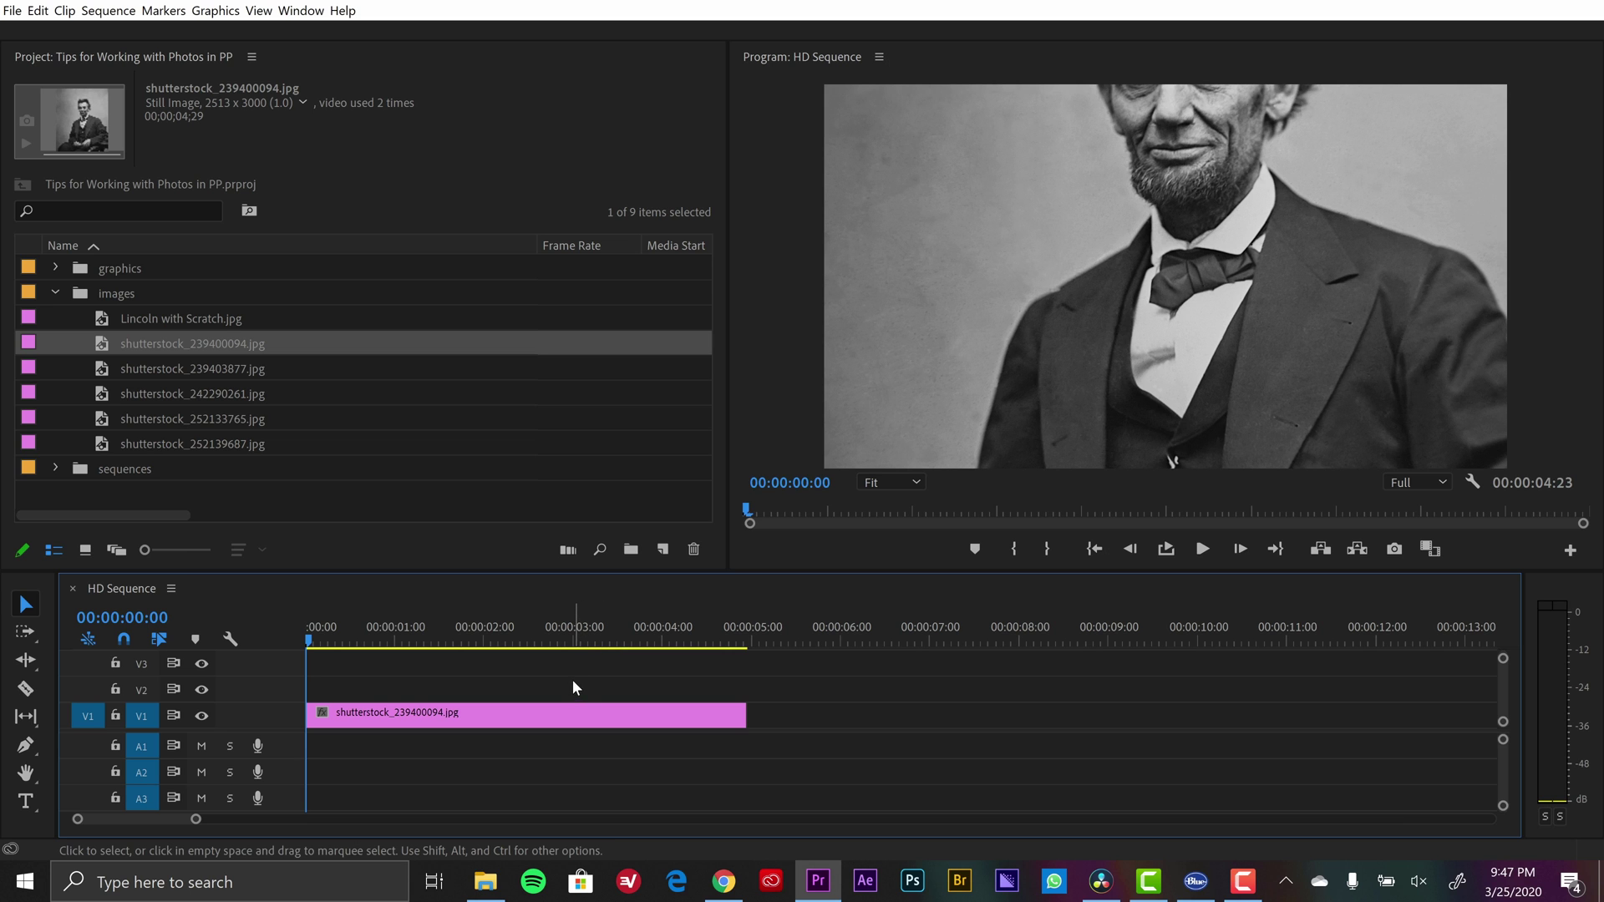
{"action": "right_click", "coordinate": [510, 715]}
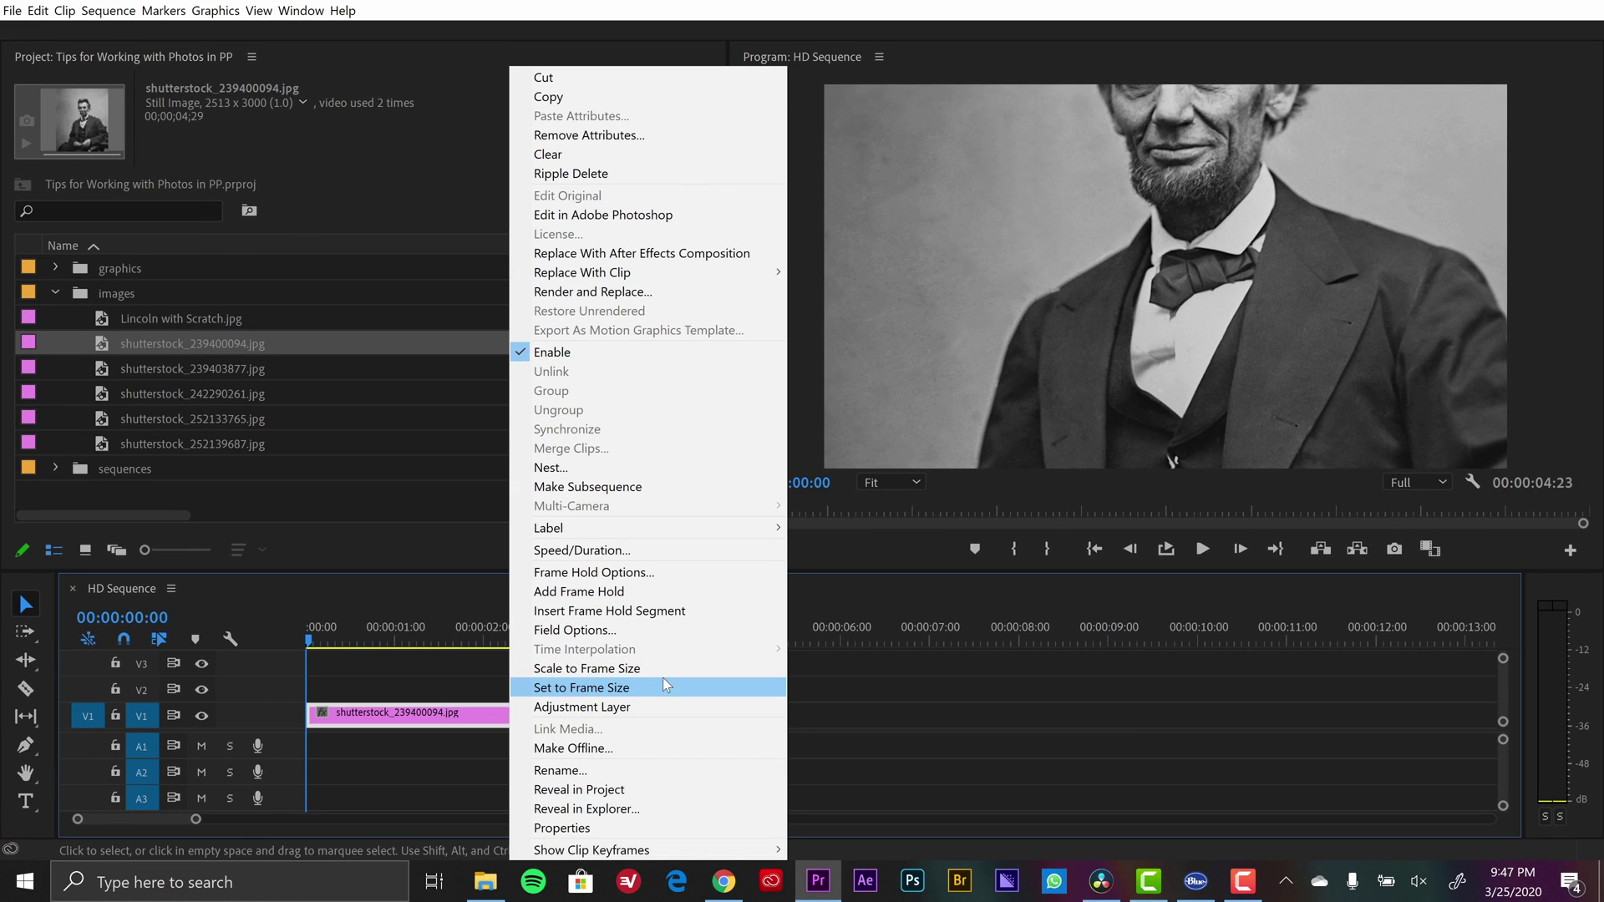
{"action": "left_click", "coordinate": [648, 671]}
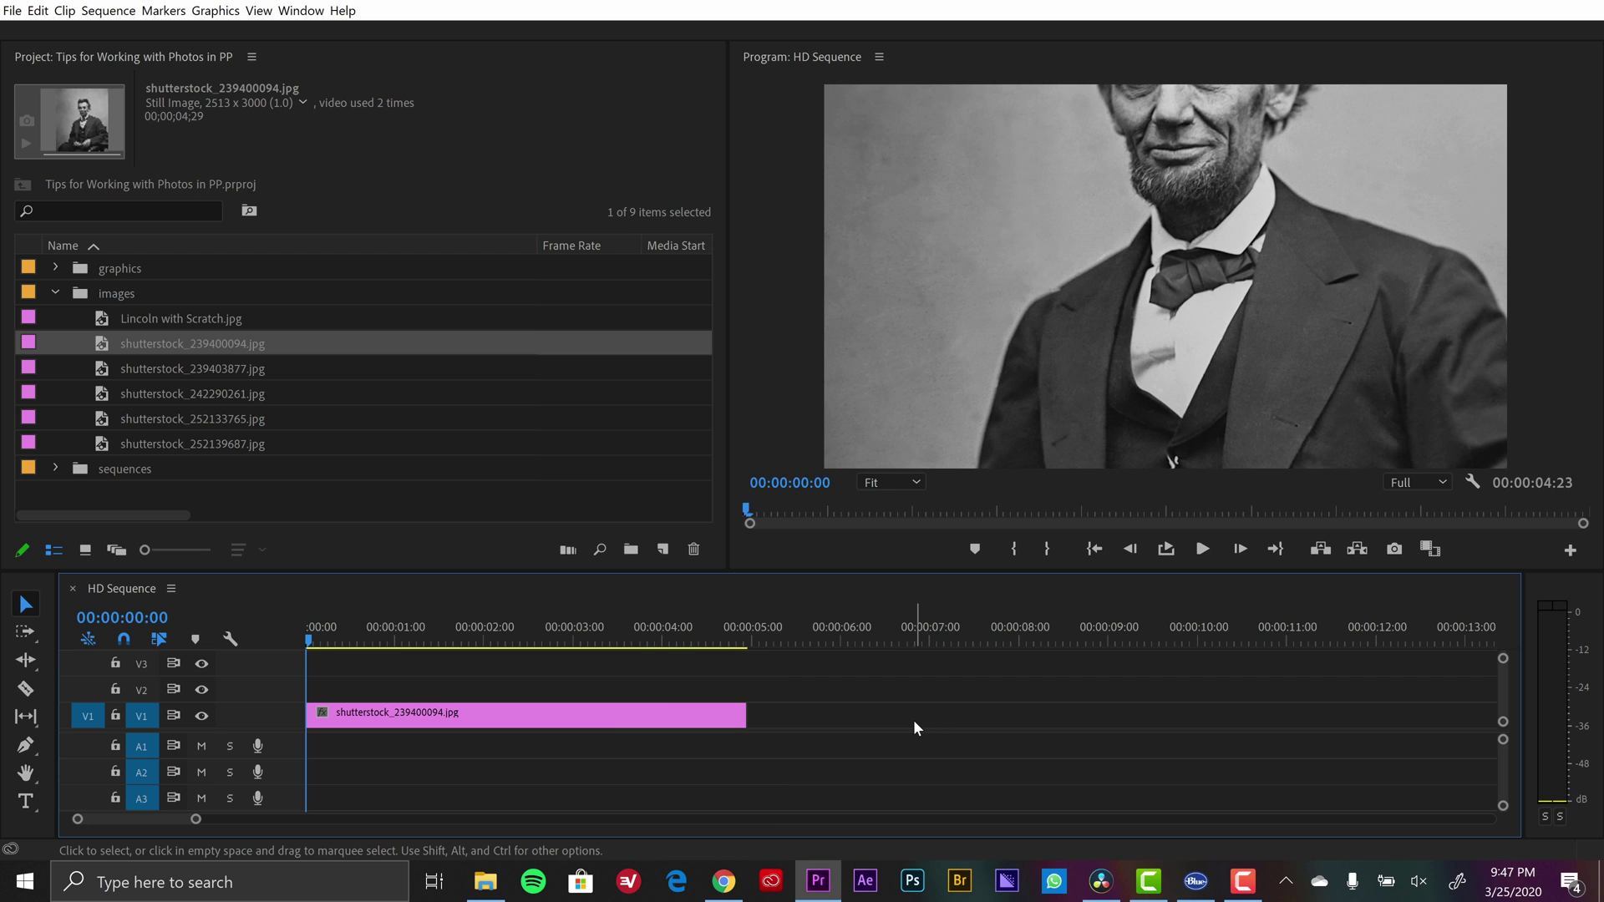
Show the photo clip in Effect Controls with the keyframe timeline hidden and Opacity collapsed.
{"action": "right_click", "coordinate": [609, 726]}
{"action": "left_click", "coordinate": [496, 720]}
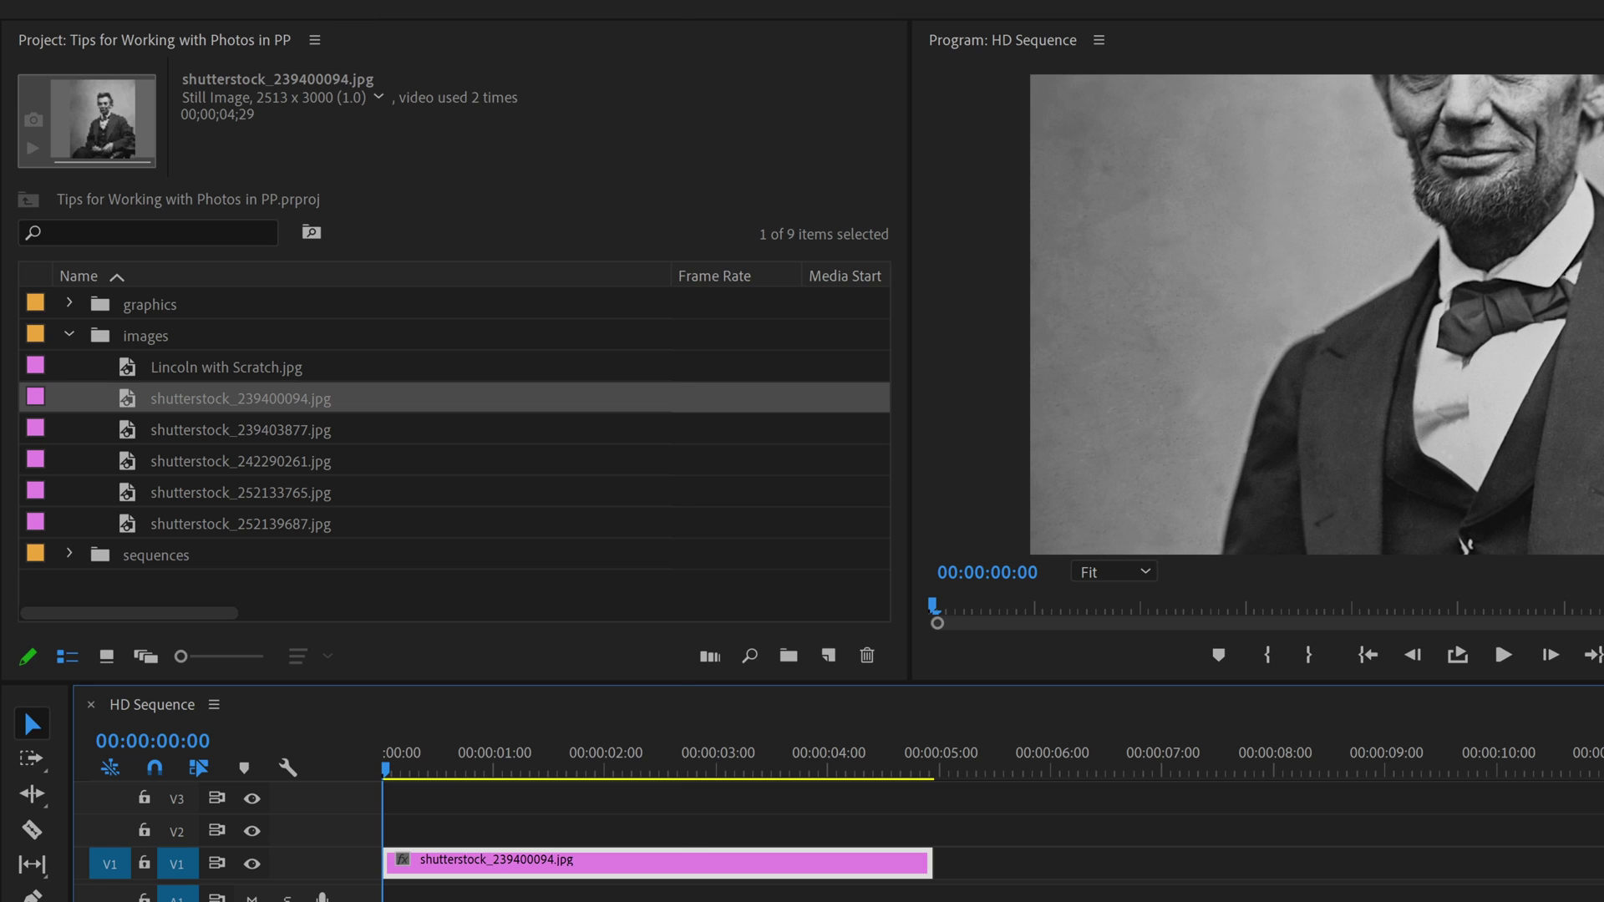
{"action": "key", "text": "alt+w"}
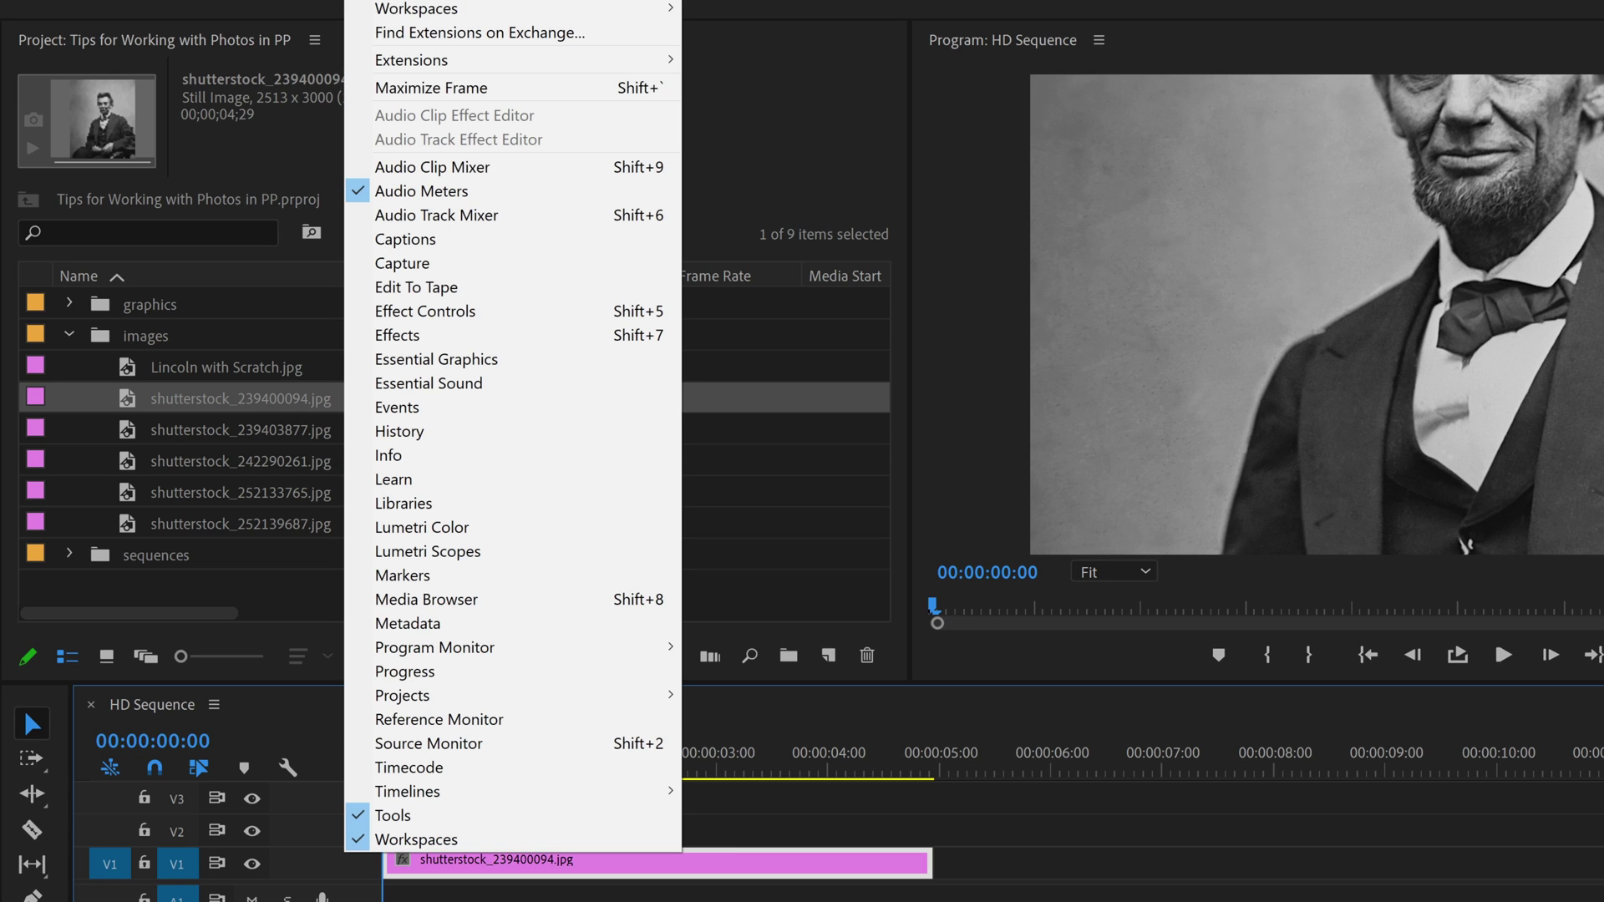
{"action": "left_click", "coordinate": [425, 310]}
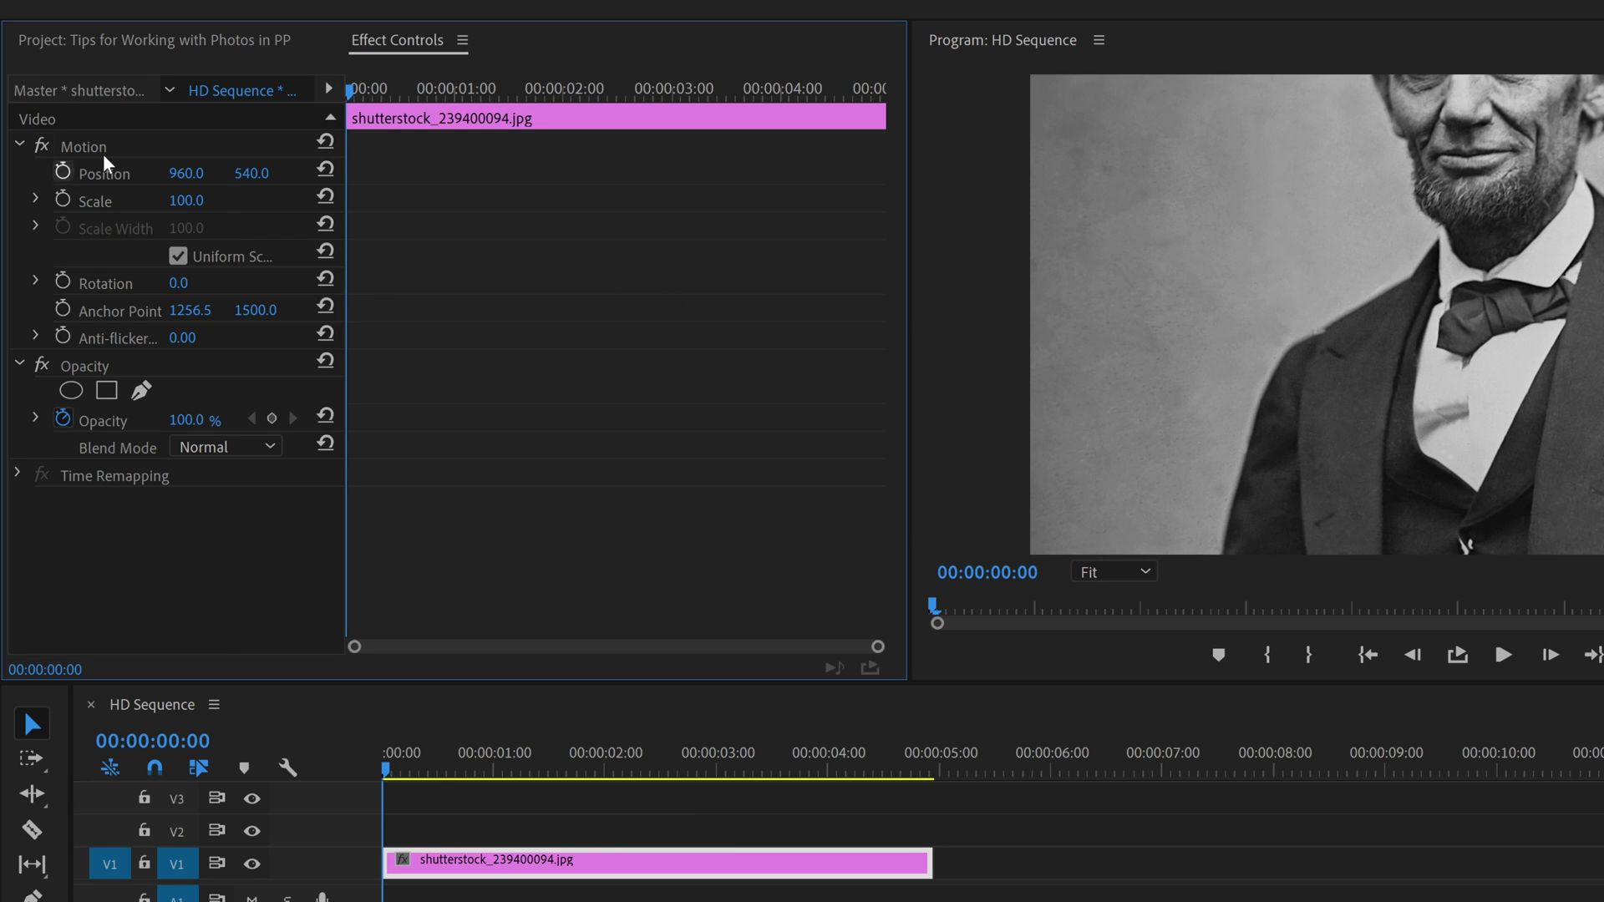
{"action": "left_click", "coordinate": [329, 88]}
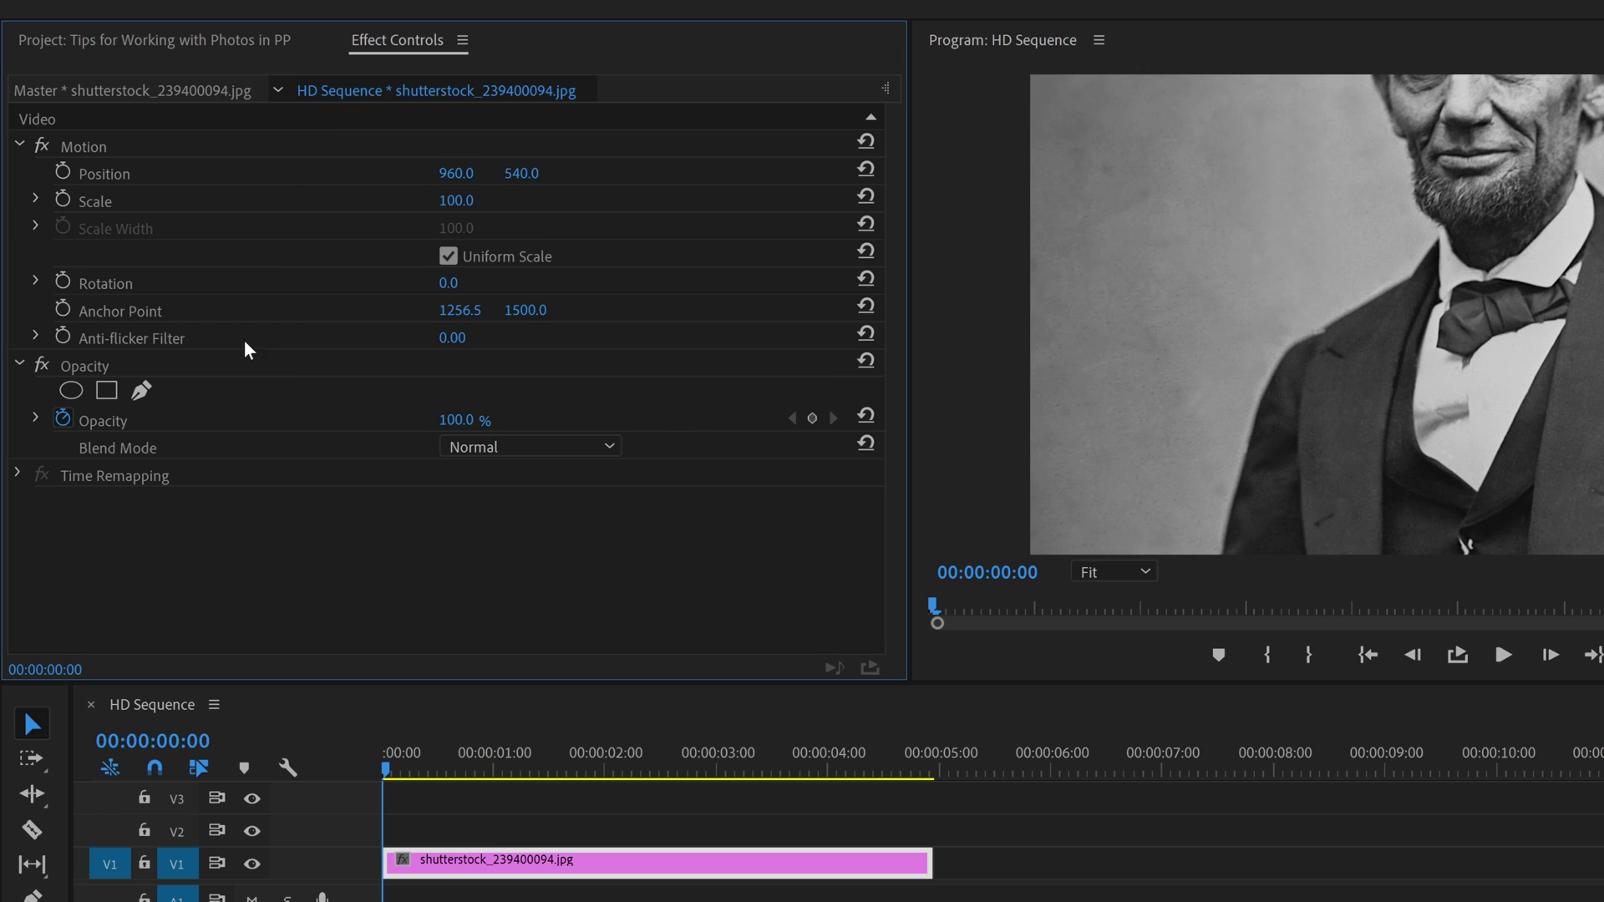
{"action": "left_click", "coordinate": [18, 364]}
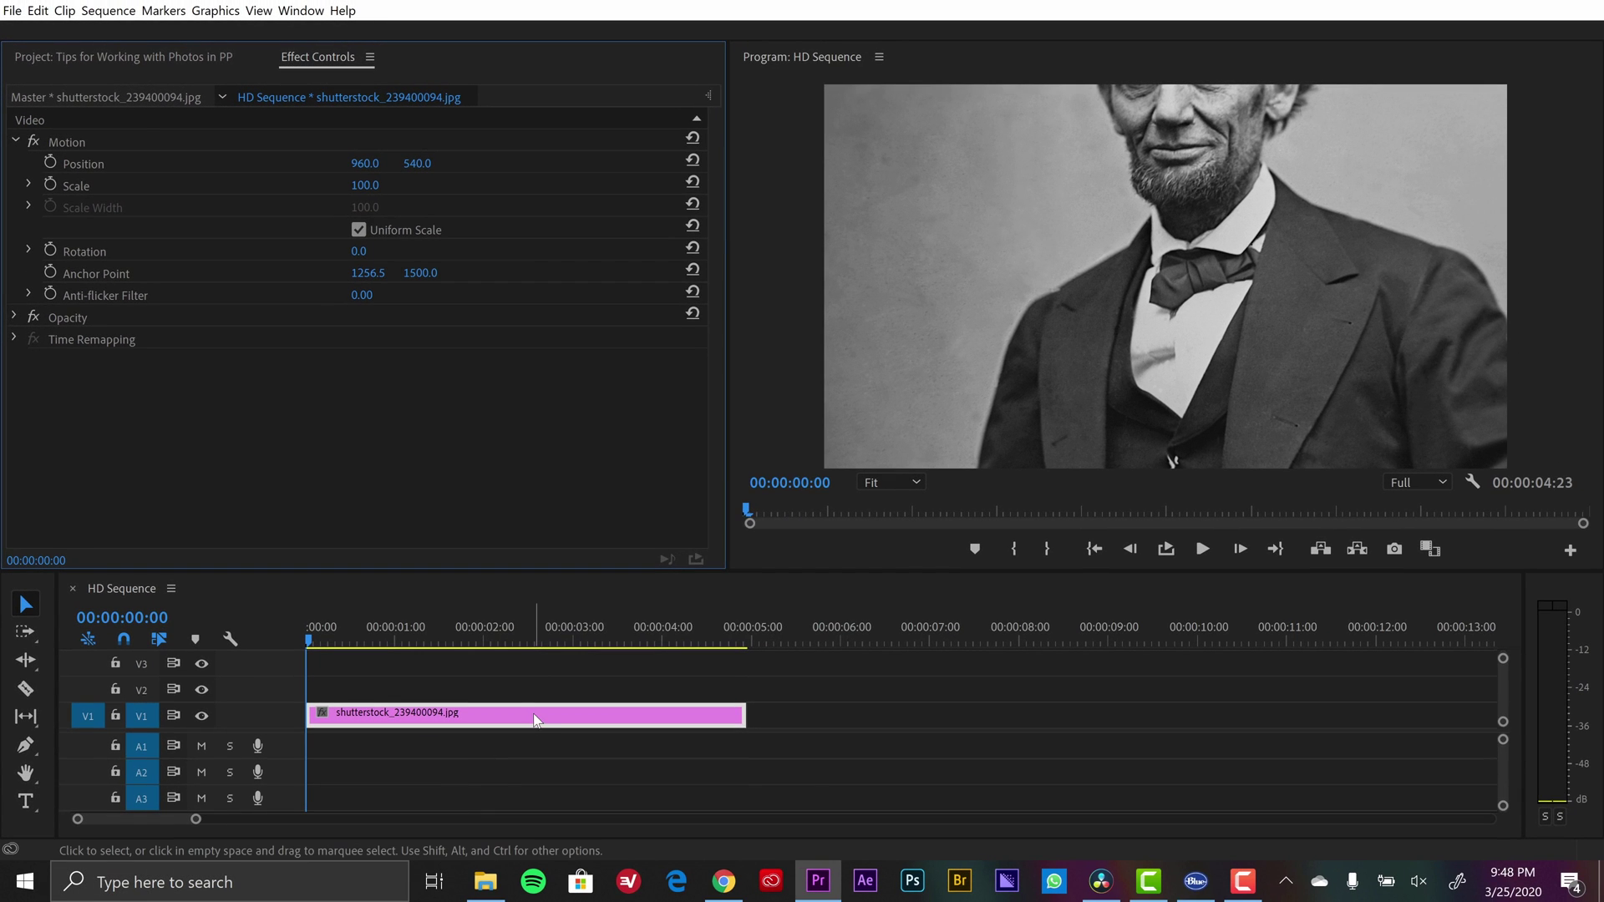
Apply Scale to Frame Size, then Set to Frame Size, and scrub the photo's Scale up to 96.0.
{"action": "right_click", "coordinate": [535, 719]}
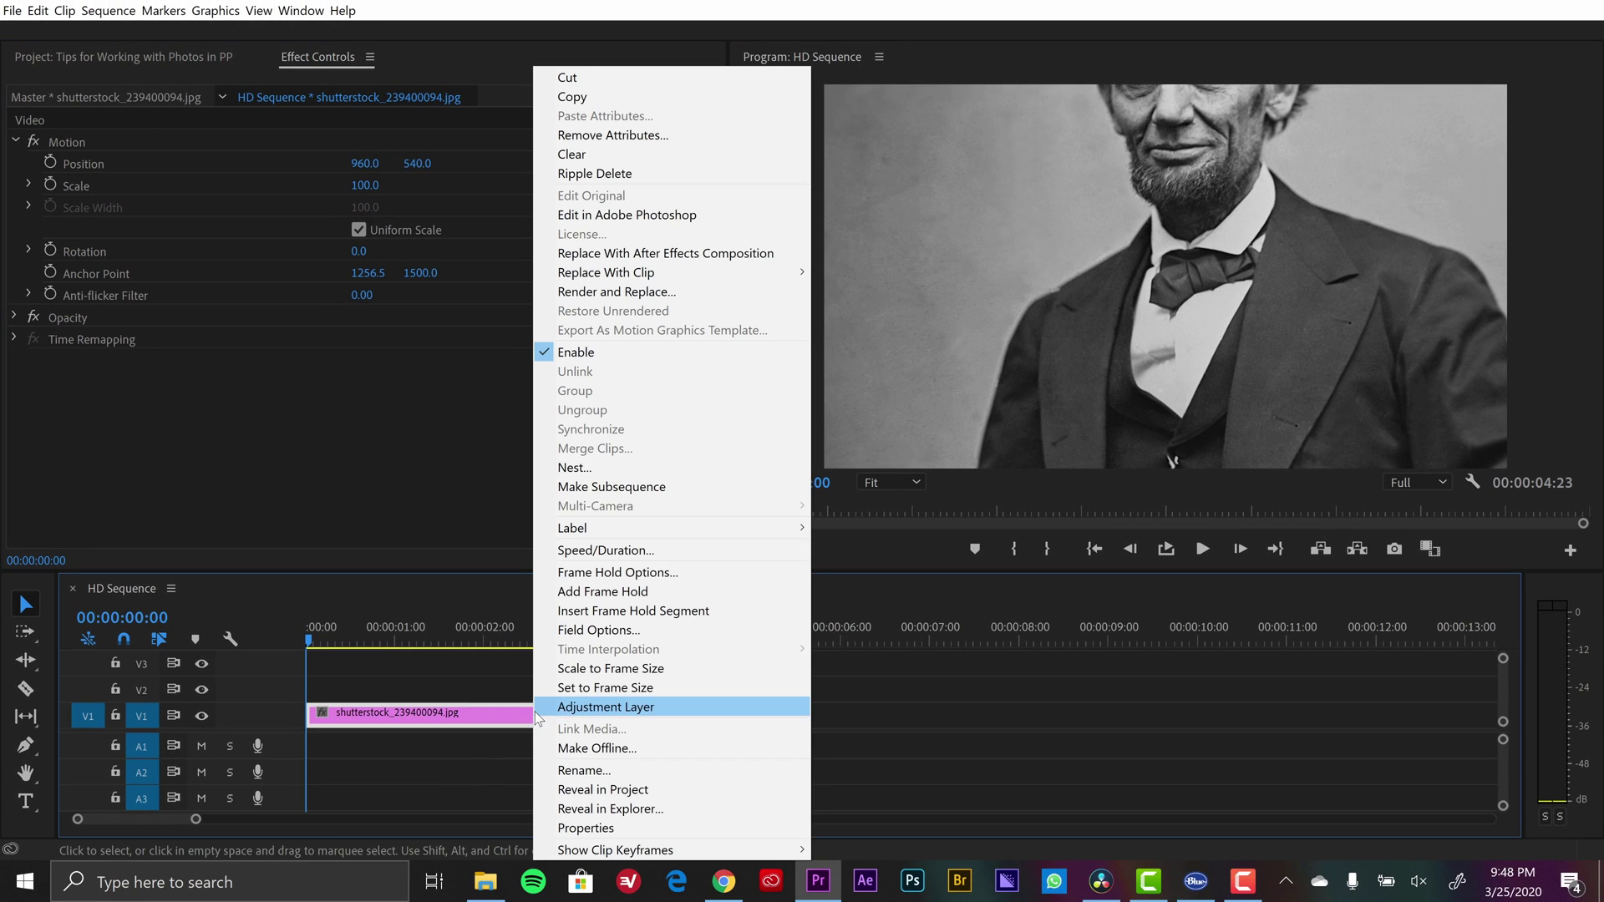
{"action": "left_click", "coordinate": [607, 668]}
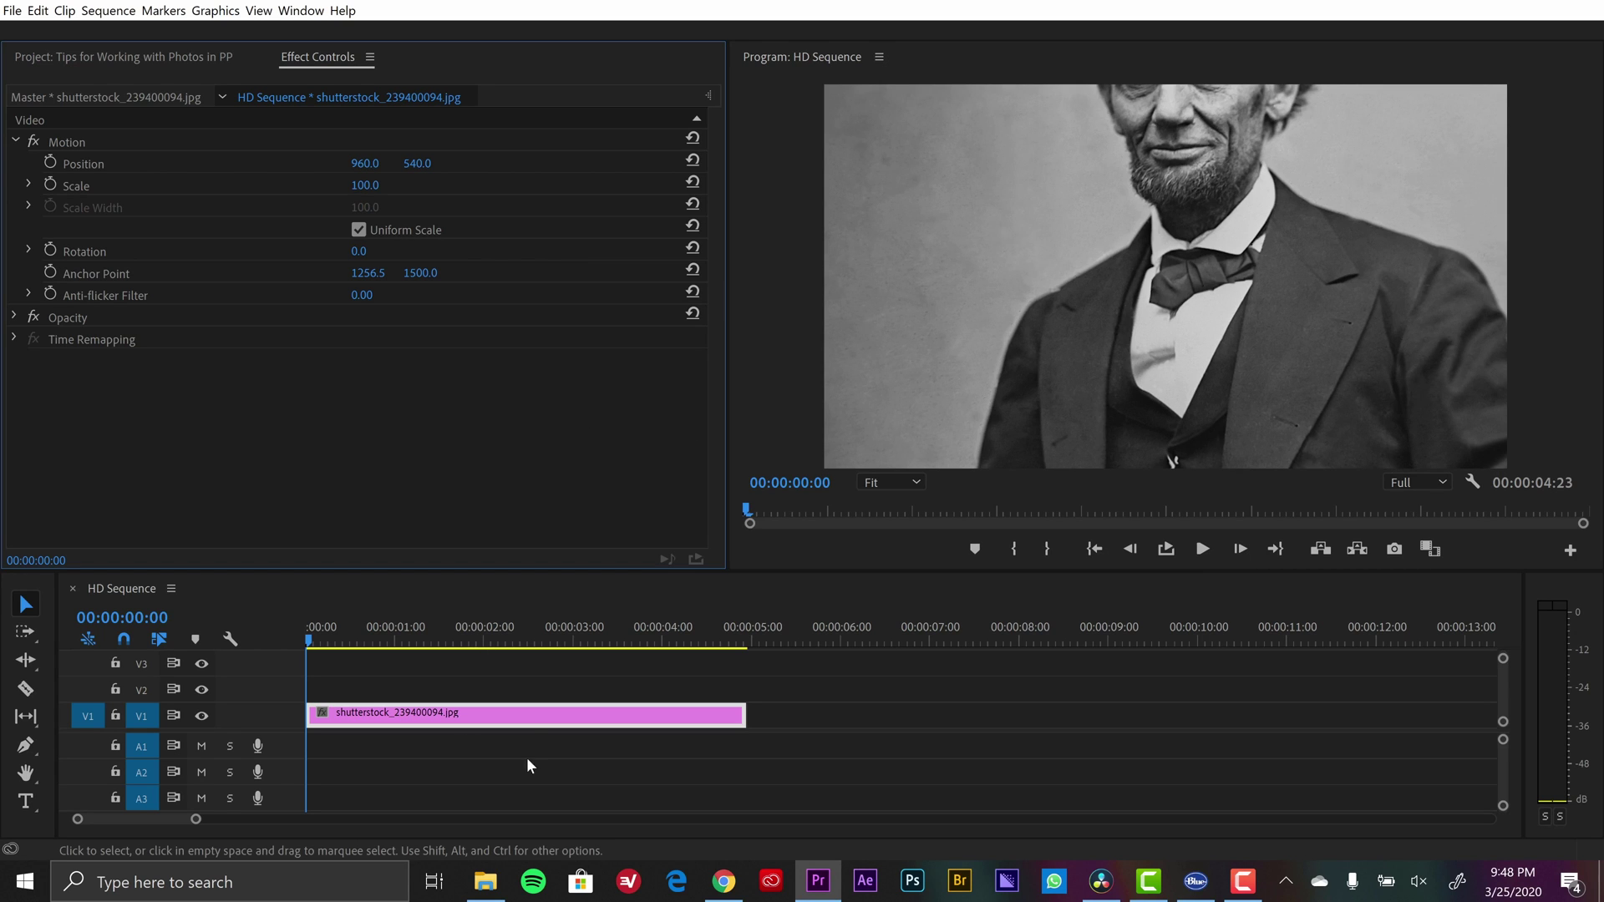
{"action": "right_click", "coordinate": [535, 721]}
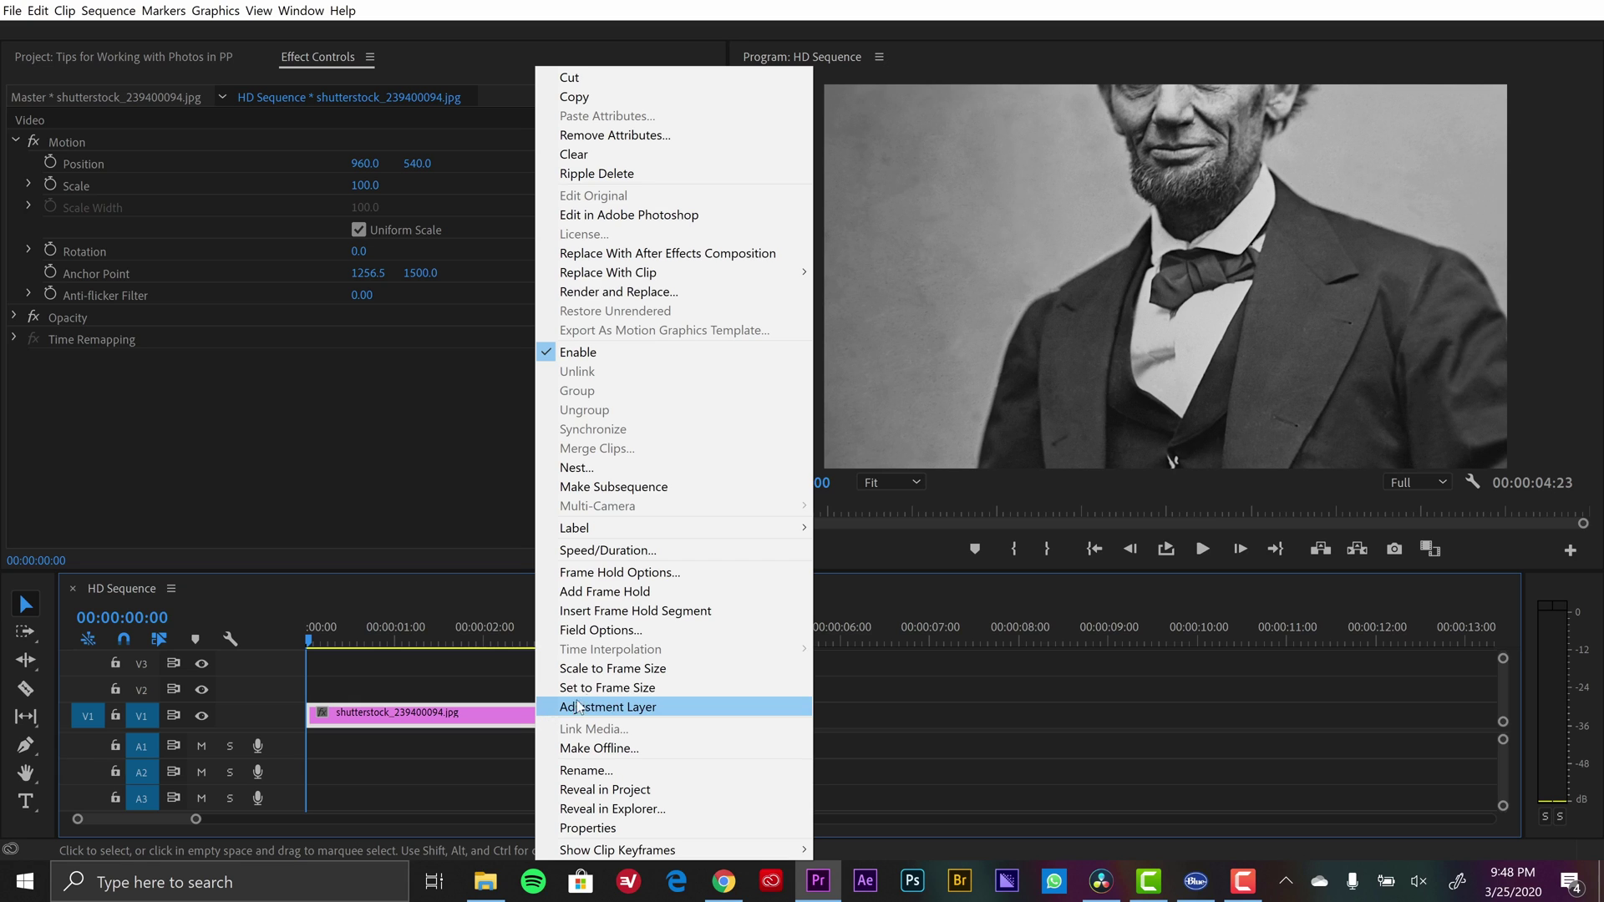
{"action": "left_click", "coordinate": [597, 688]}
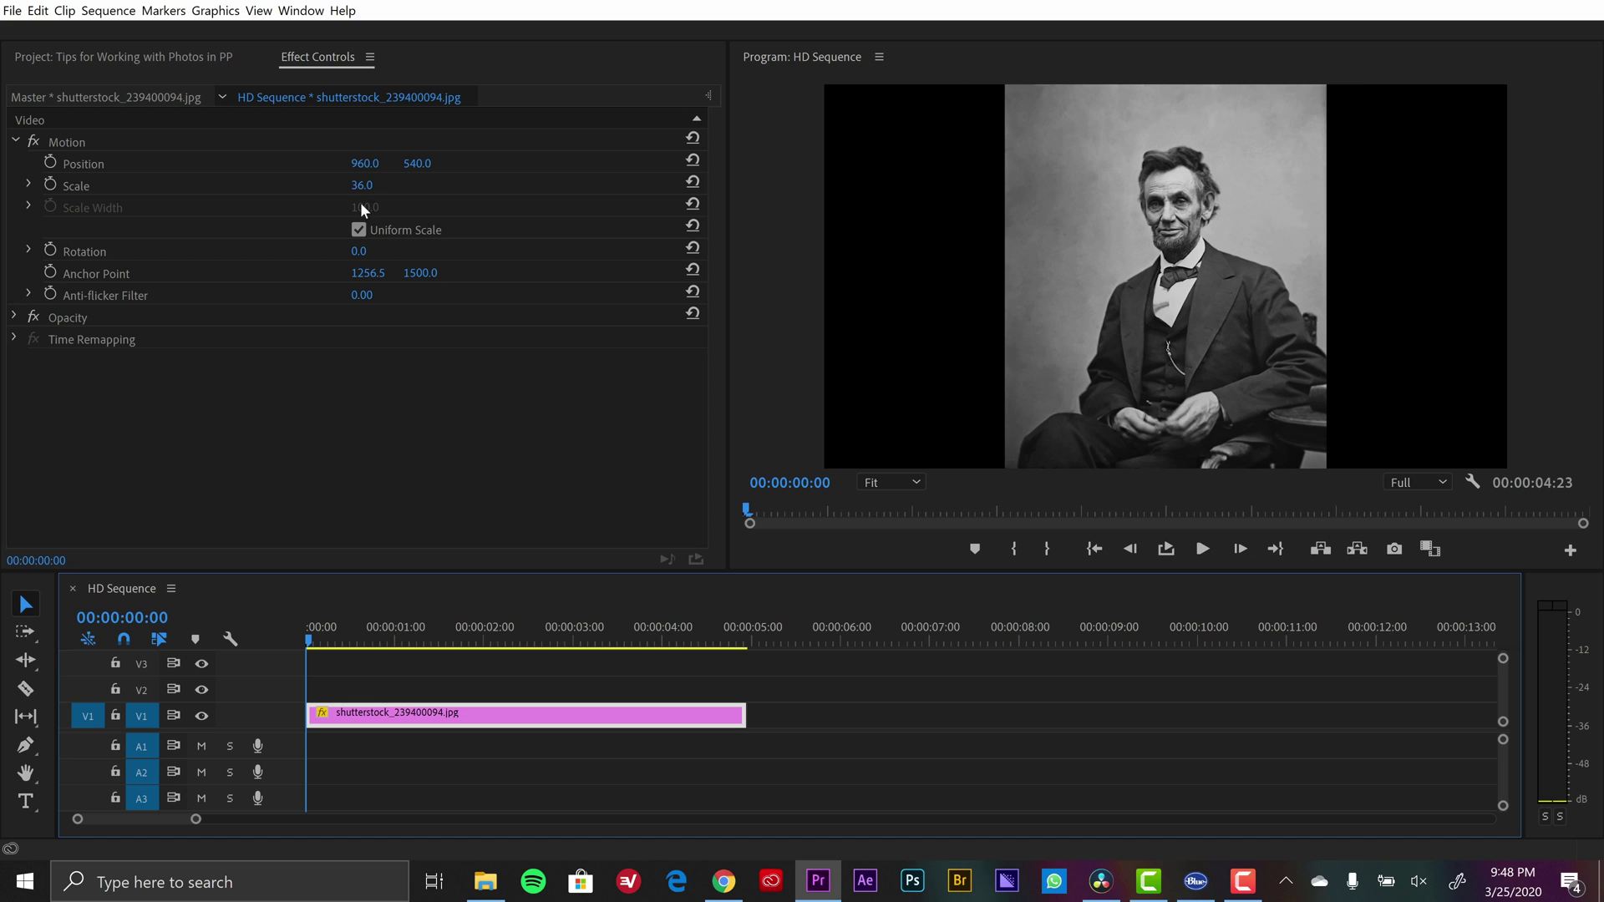
{"action": "left_click_drag", "start_coordinate": [360, 185], "coordinate": [508, 205]}
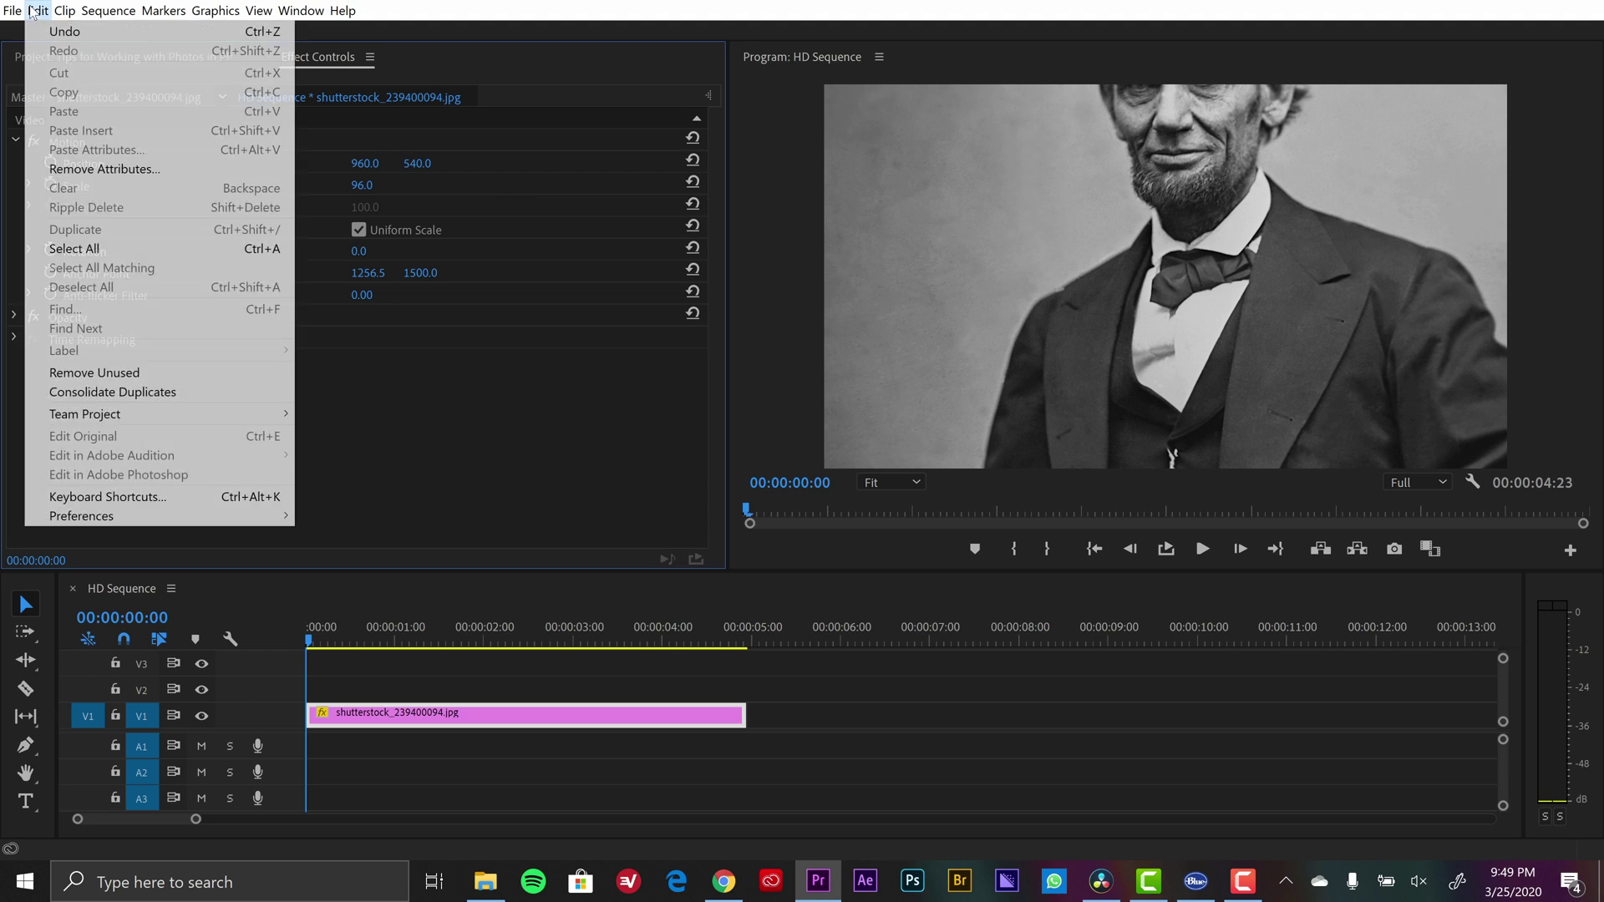
Open the Media preferences and view the Default Media Scaling choices: None, Scale, Set to frame size.
{"action": "mouse_move", "coordinate": [71, 517]}
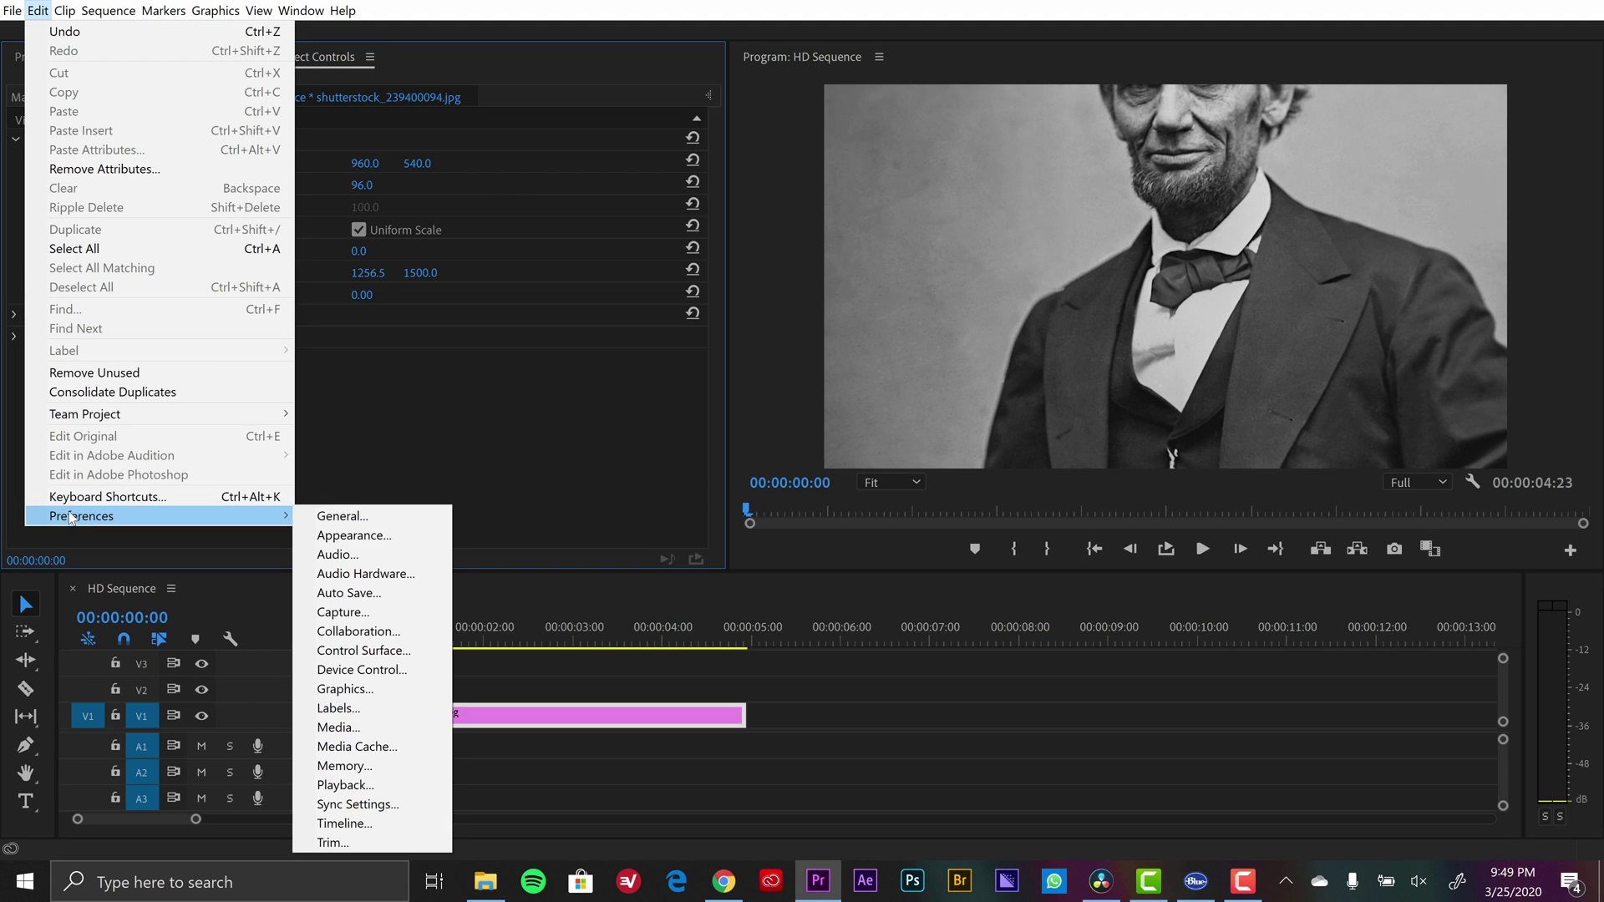
{"action": "left_click", "coordinate": [378, 726]}
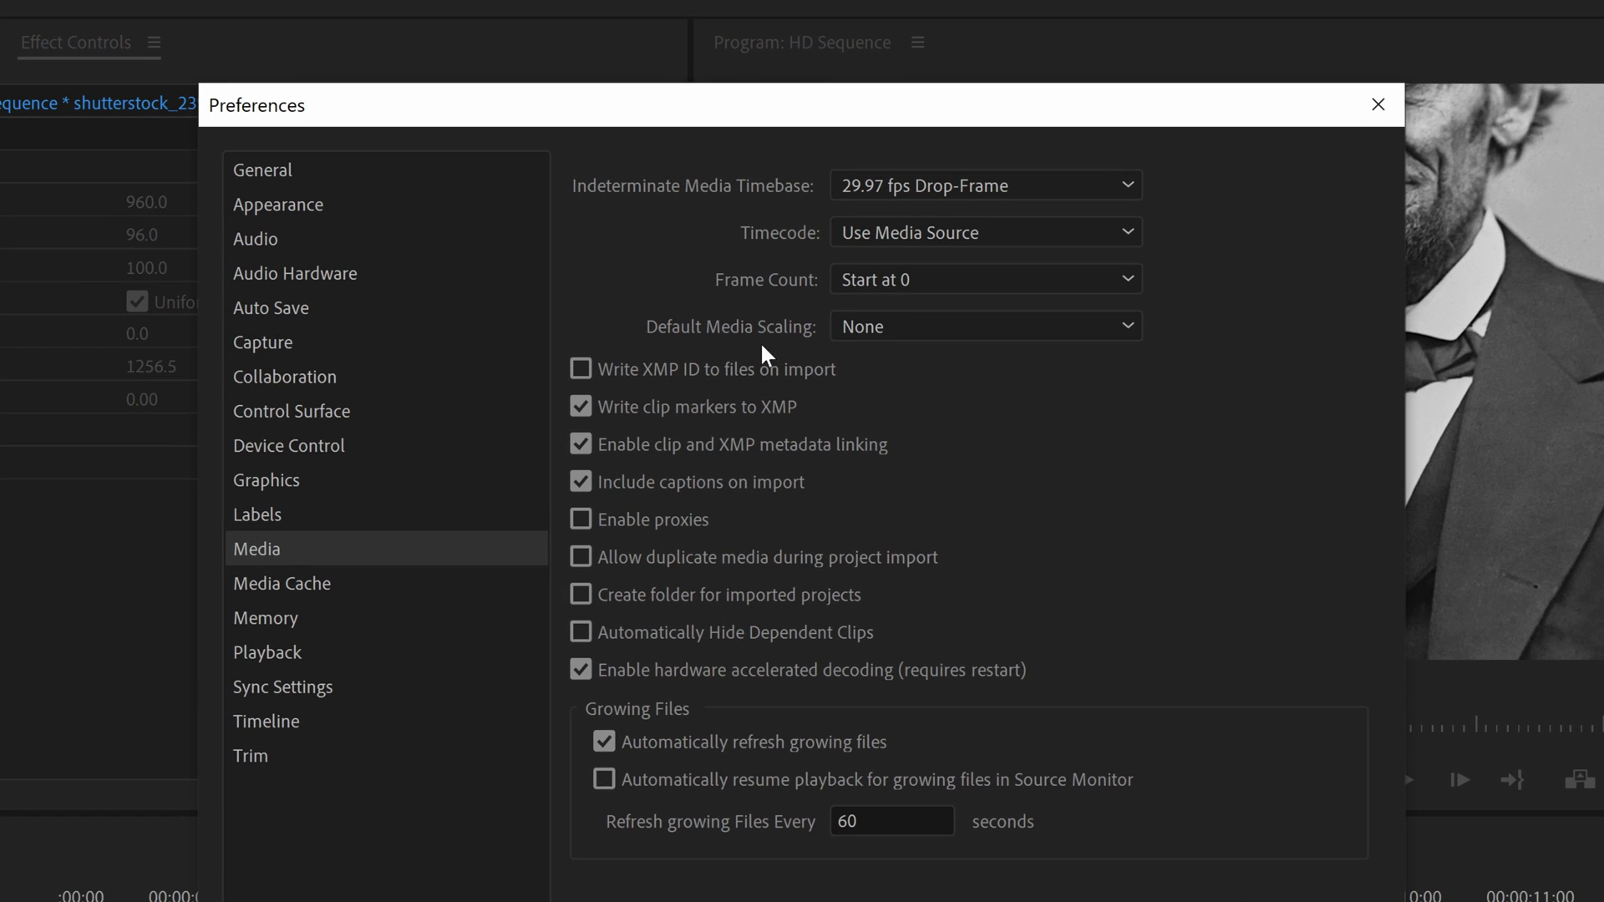
{"action": "left_click", "coordinate": [981, 328]}
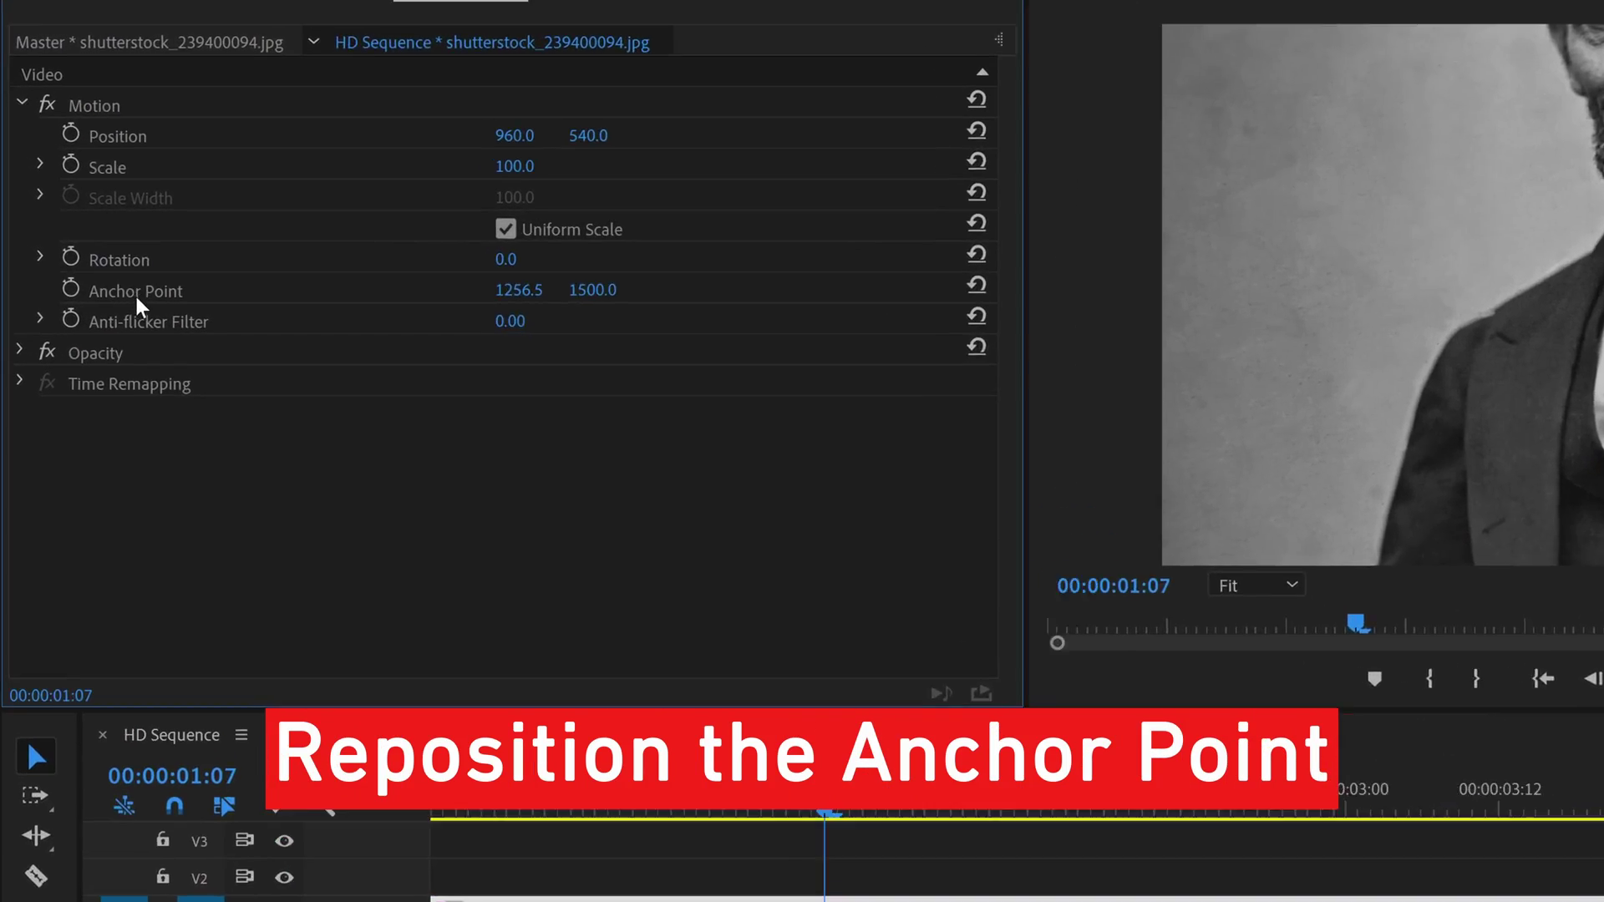
Move the Anchor Point to 1256.5, 897.0 to centre Lincoln's face, and widen the properties beside the keyframe timeline.
{"action": "left_click", "coordinate": [98, 277]}
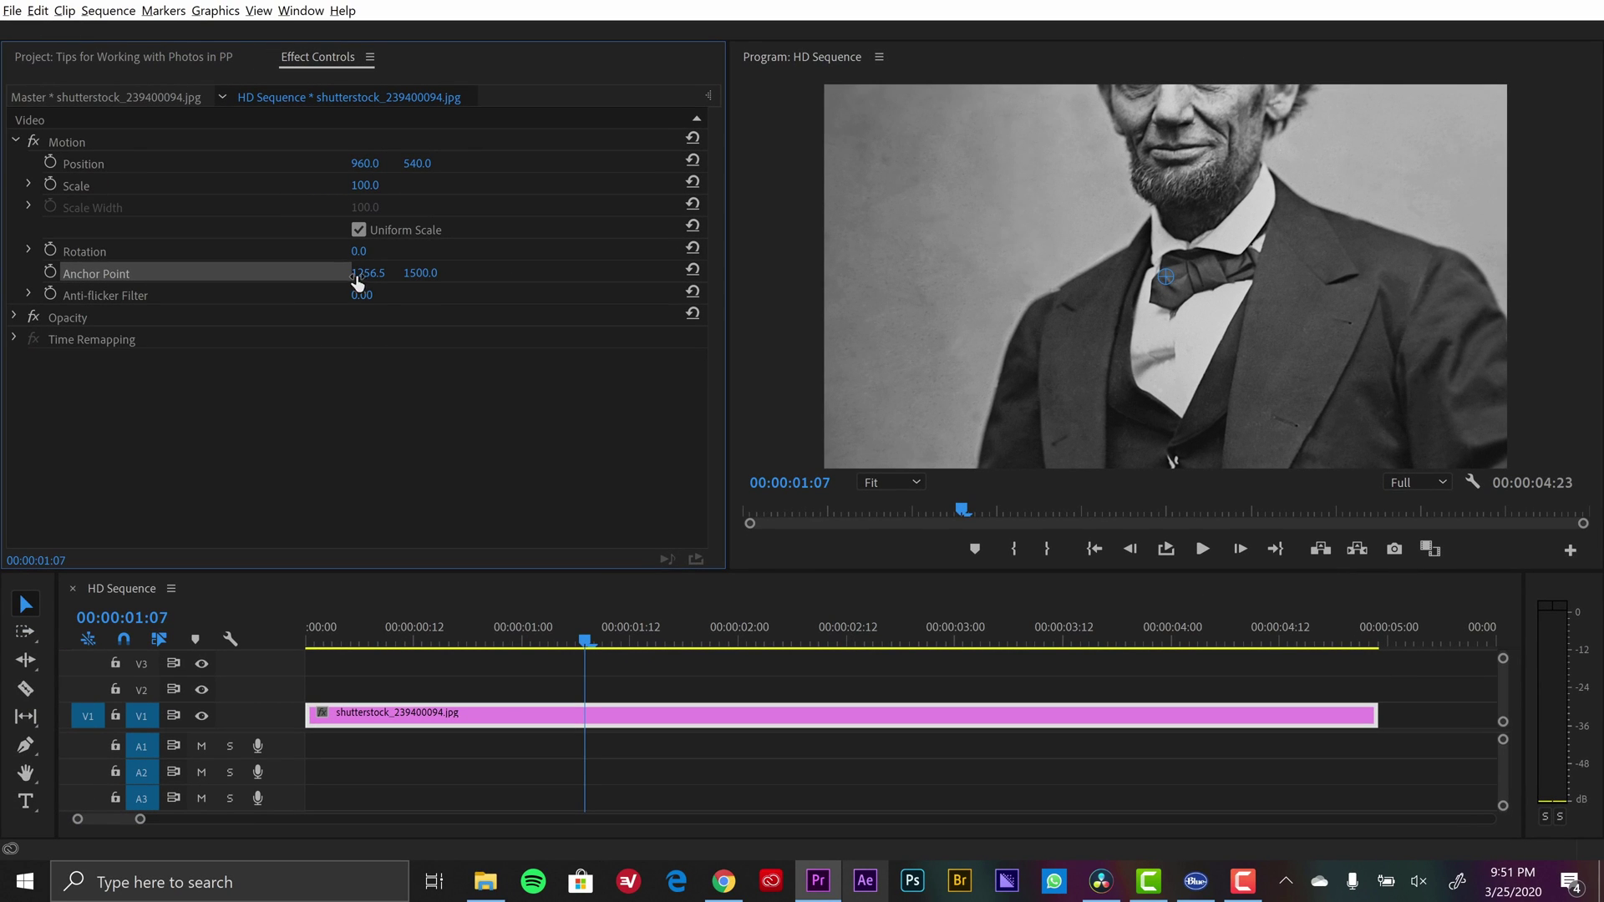
{"action": "left_click_drag", "start_coordinate": [461, 272], "coordinate": [323, 272]}
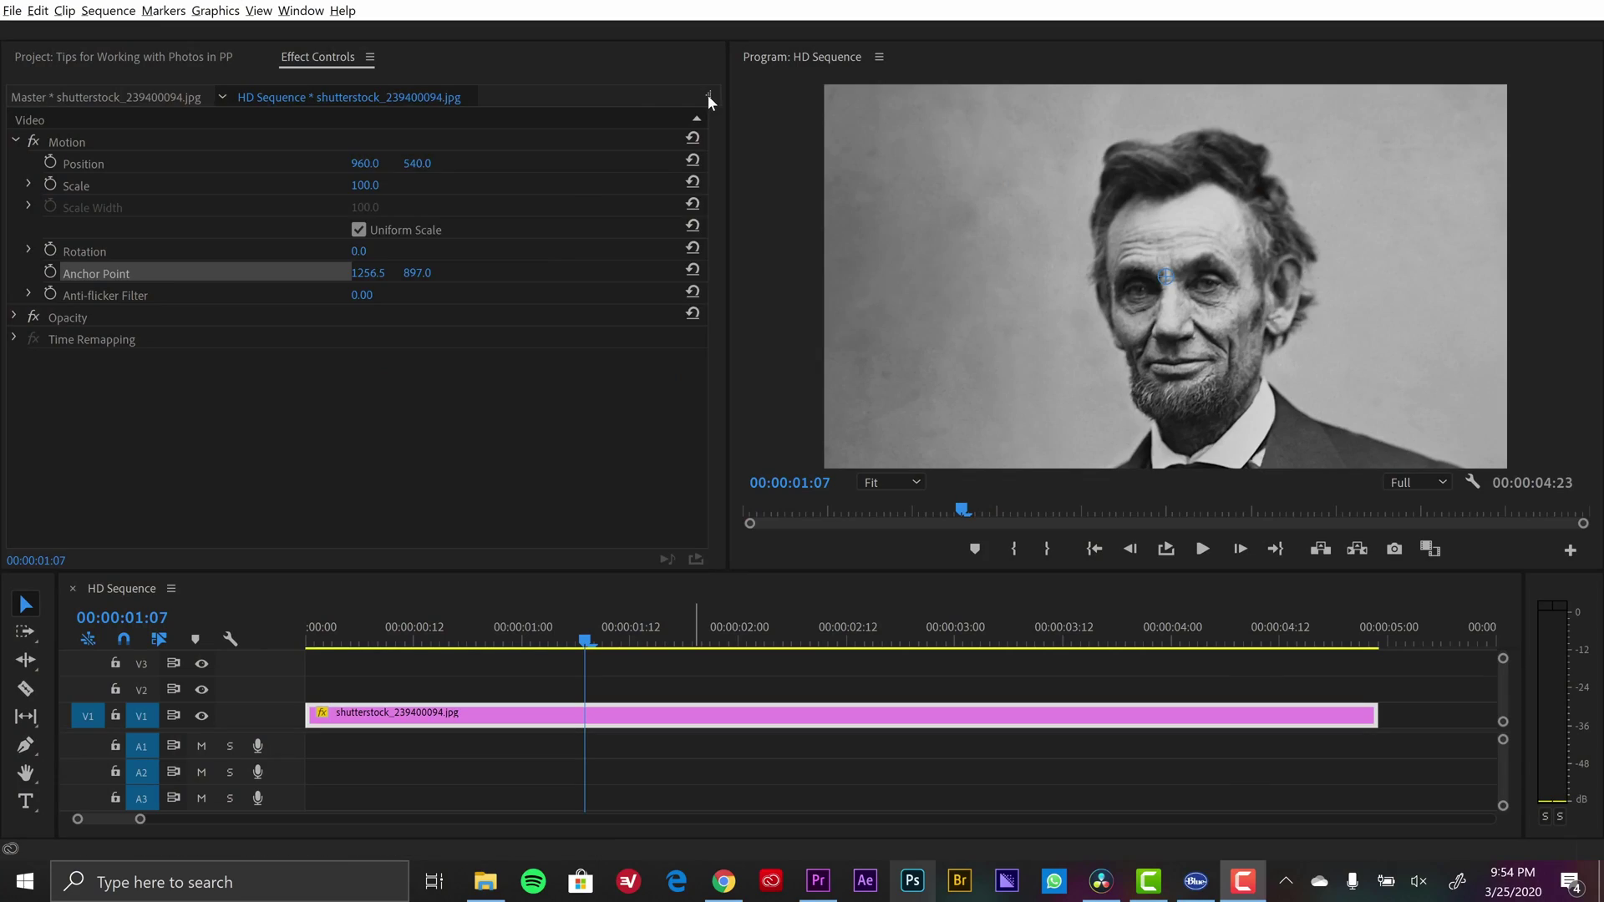
{"action": "left_click", "coordinate": [708, 93]}
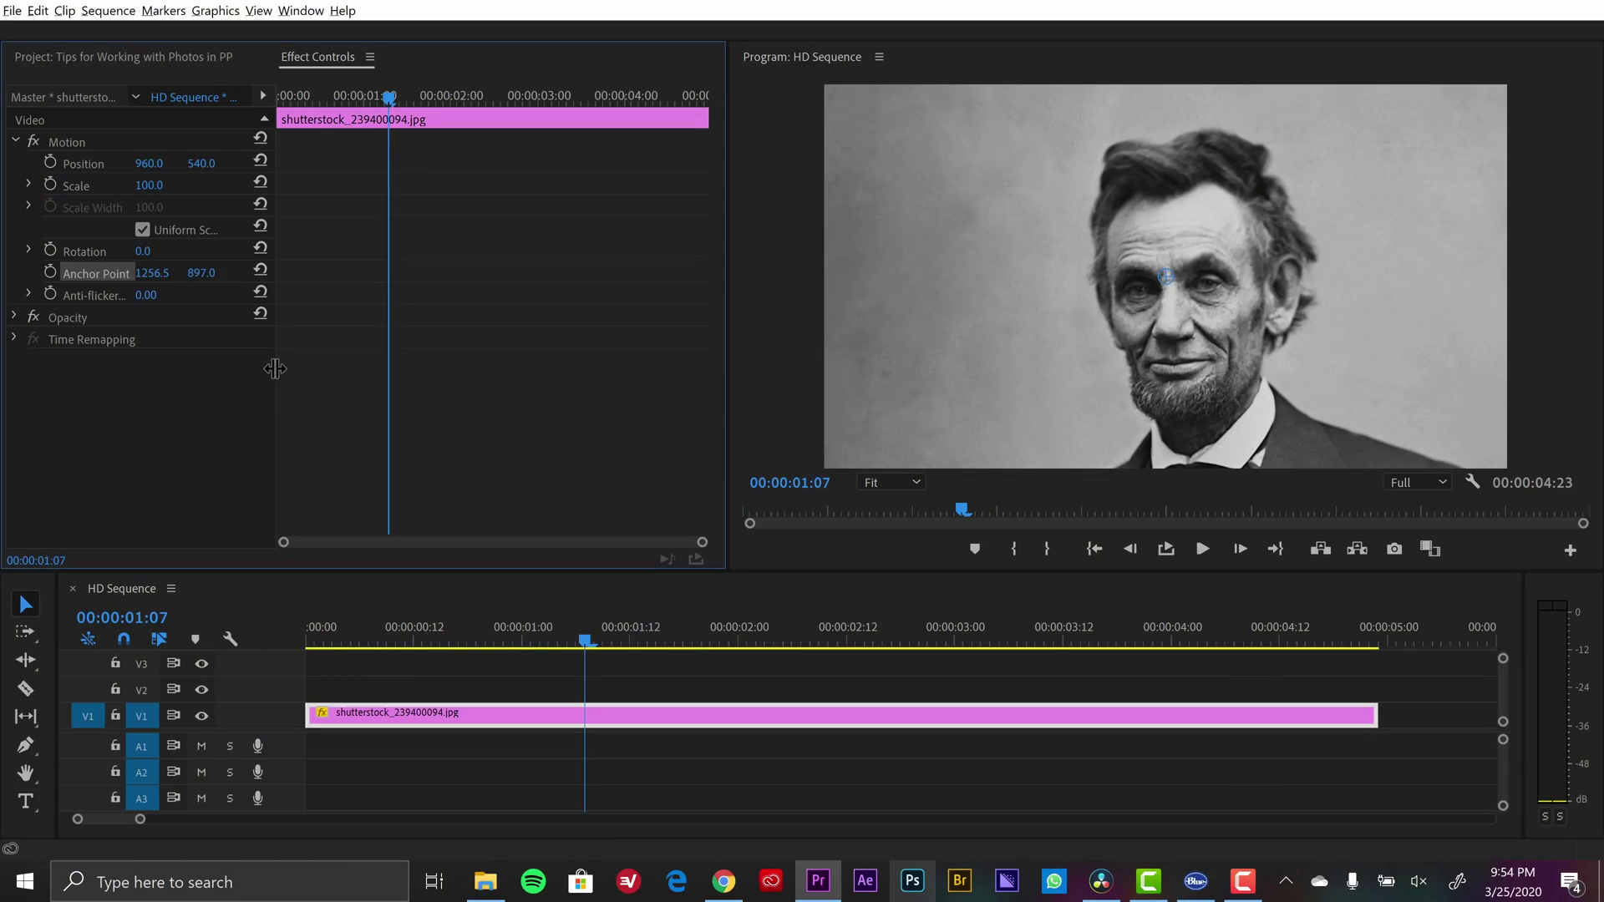
{"action": "left_click_drag", "start_coordinate": [274, 368], "coordinate": [341, 363]}
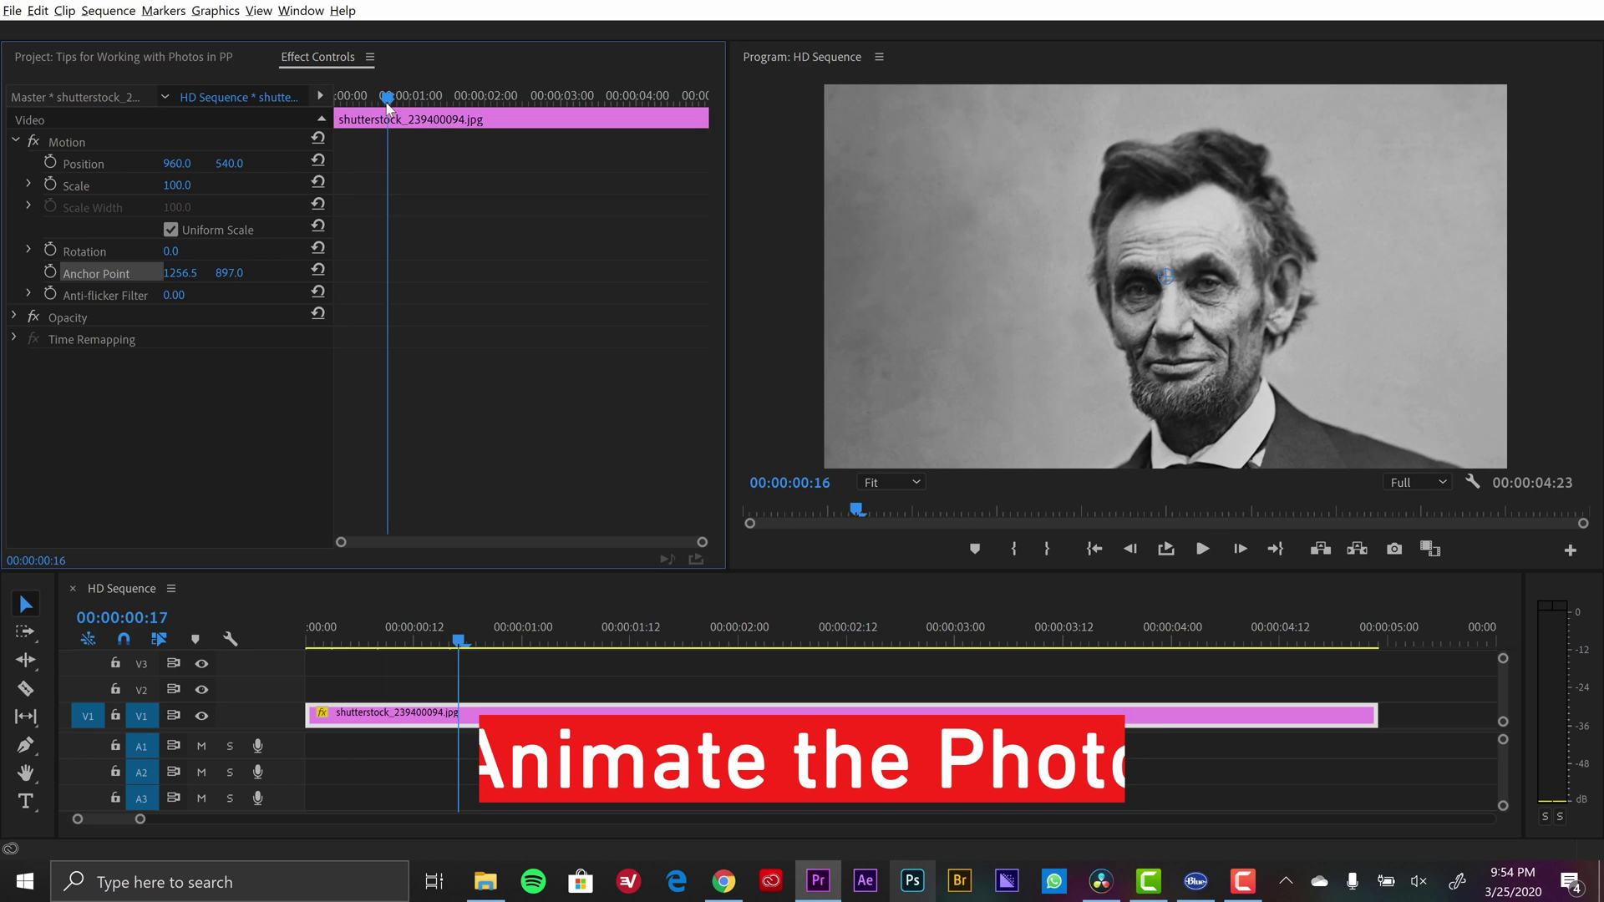
Keyframe Position Y from -955 at 0:00 to 479 at 3:23, panning from Lincoln's hands to his face.
{"action": "key", "text": "Home"}
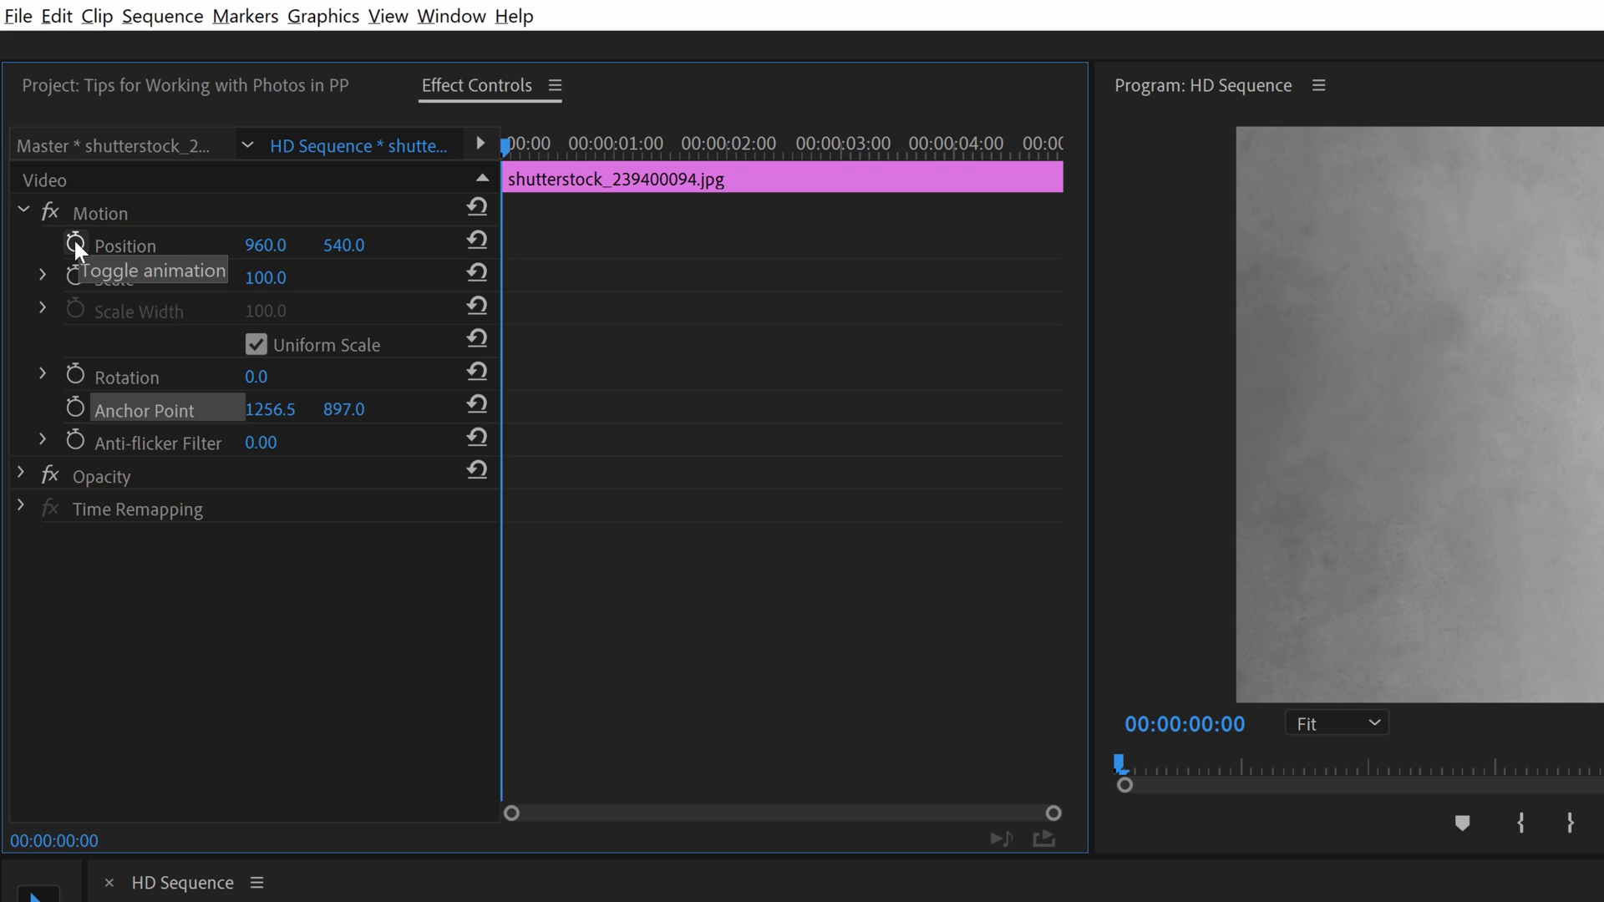
{"action": "left_click", "coordinate": [74, 242]}
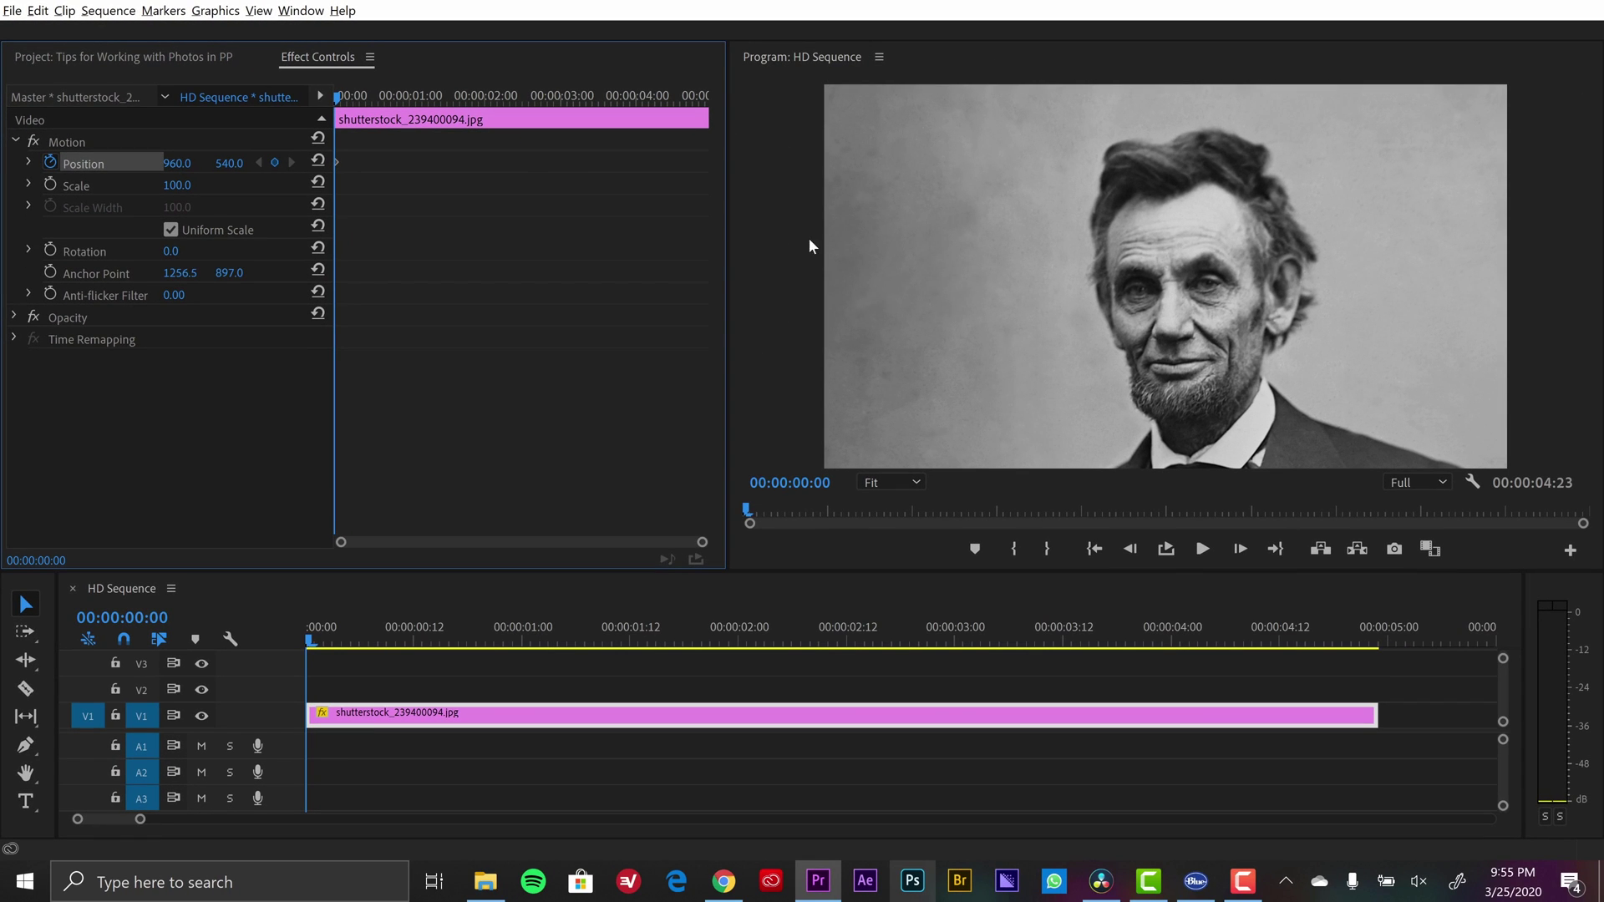
{"action": "left_click_drag", "start_coordinate": [229, 162], "coordinate": [259, 167]}
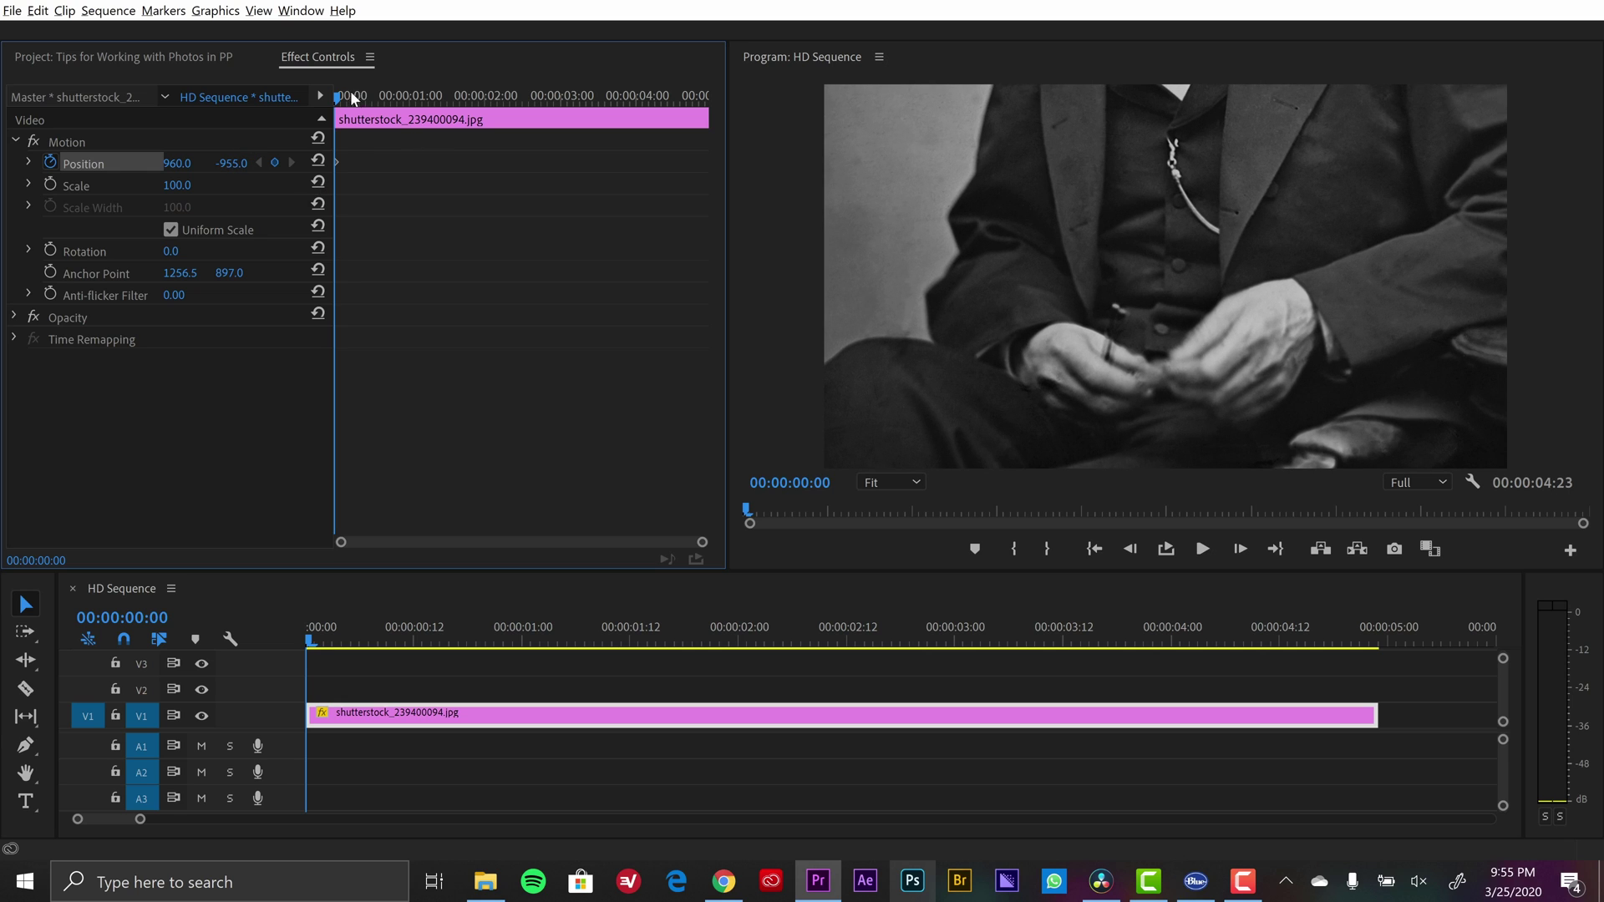
{"action": "left_click_drag", "start_coordinate": [594, 101], "coordinate": [665, 109]}
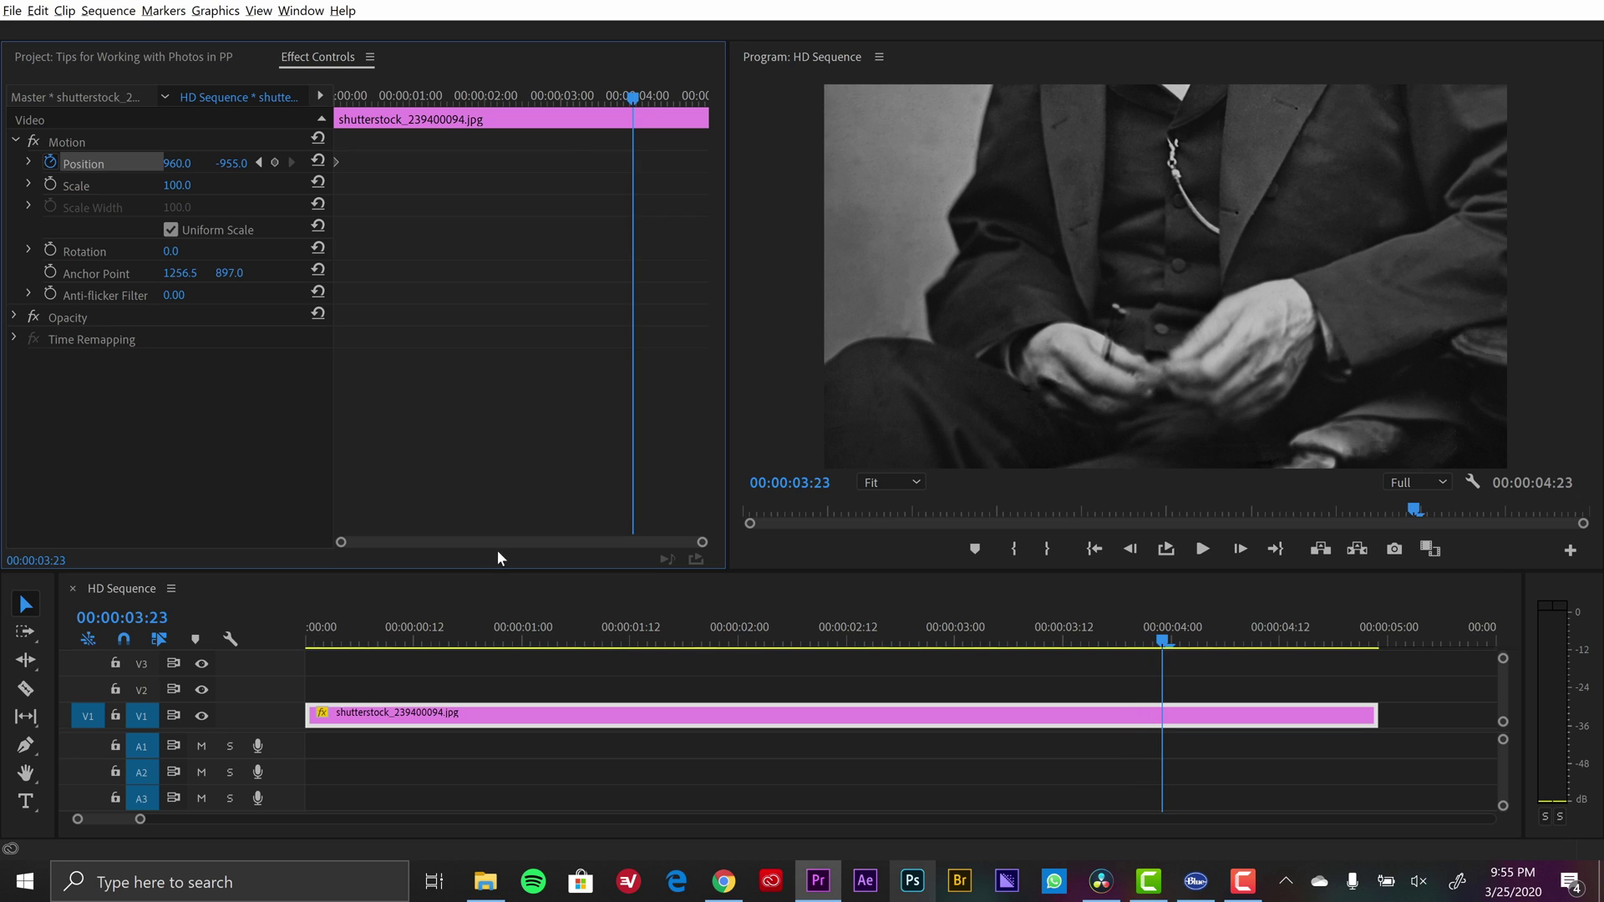
{"action": "left_click_drag", "start_coordinate": [232, 170], "coordinate": [284, 170]}
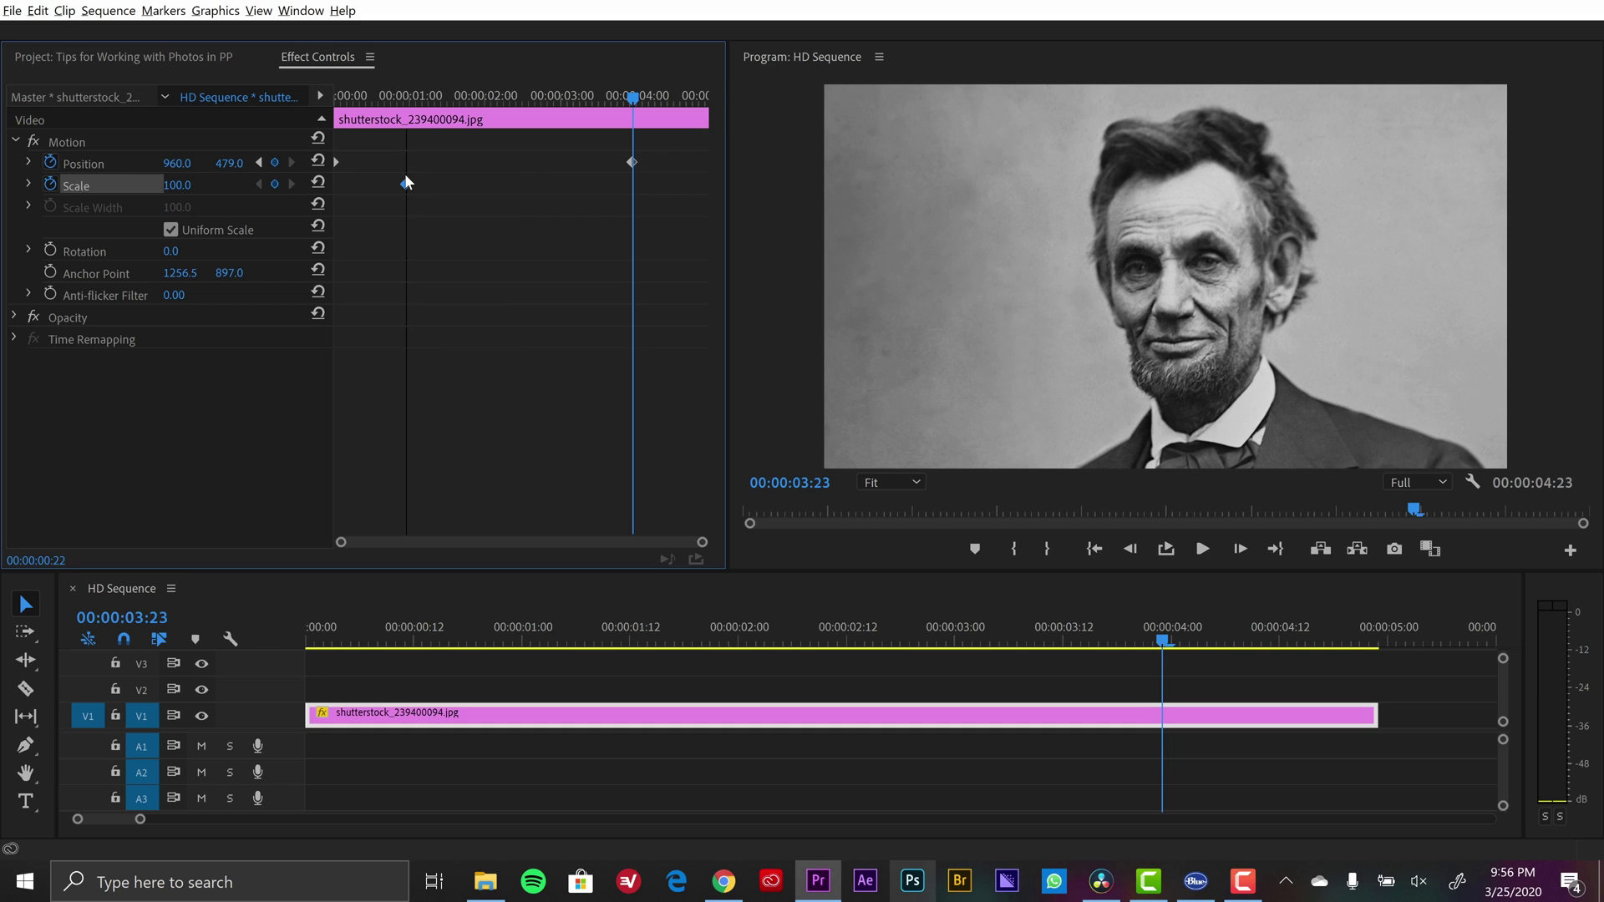
Keyframe Scale from 100 to 110 to zoom in on the face, then play back from the start.
{"action": "left_click_drag", "start_coordinate": [177, 185], "coordinate": [199, 181]}
{"action": "left_click", "coordinate": [198, 177]}
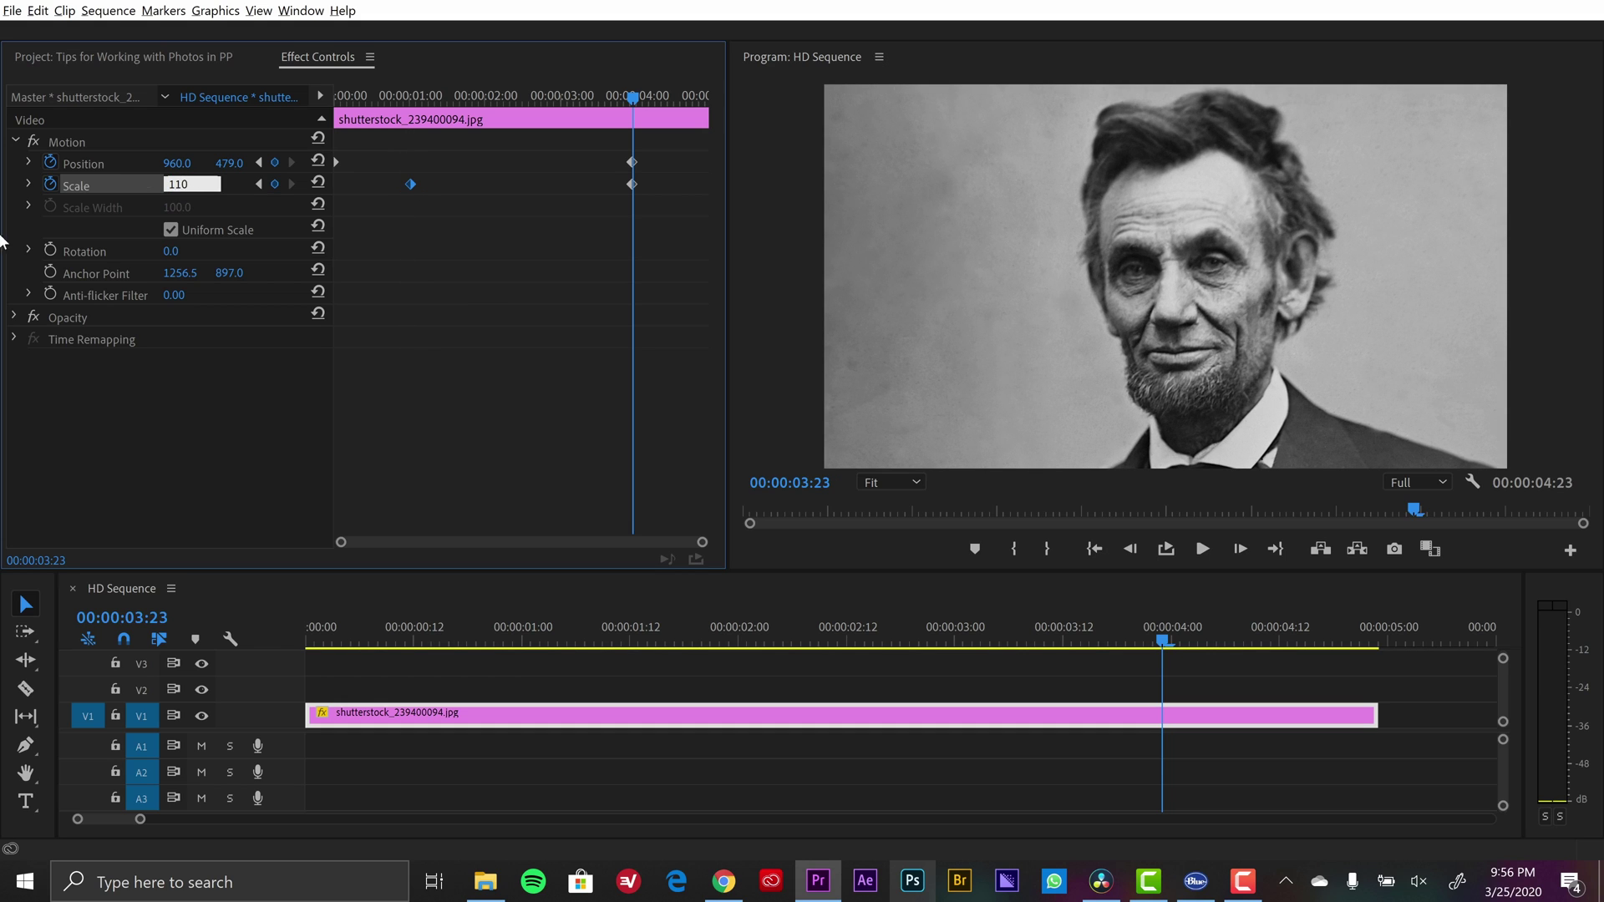
{"action": "type", "text": "110"}
{"action": "left_click", "coordinate": [547, 183]}
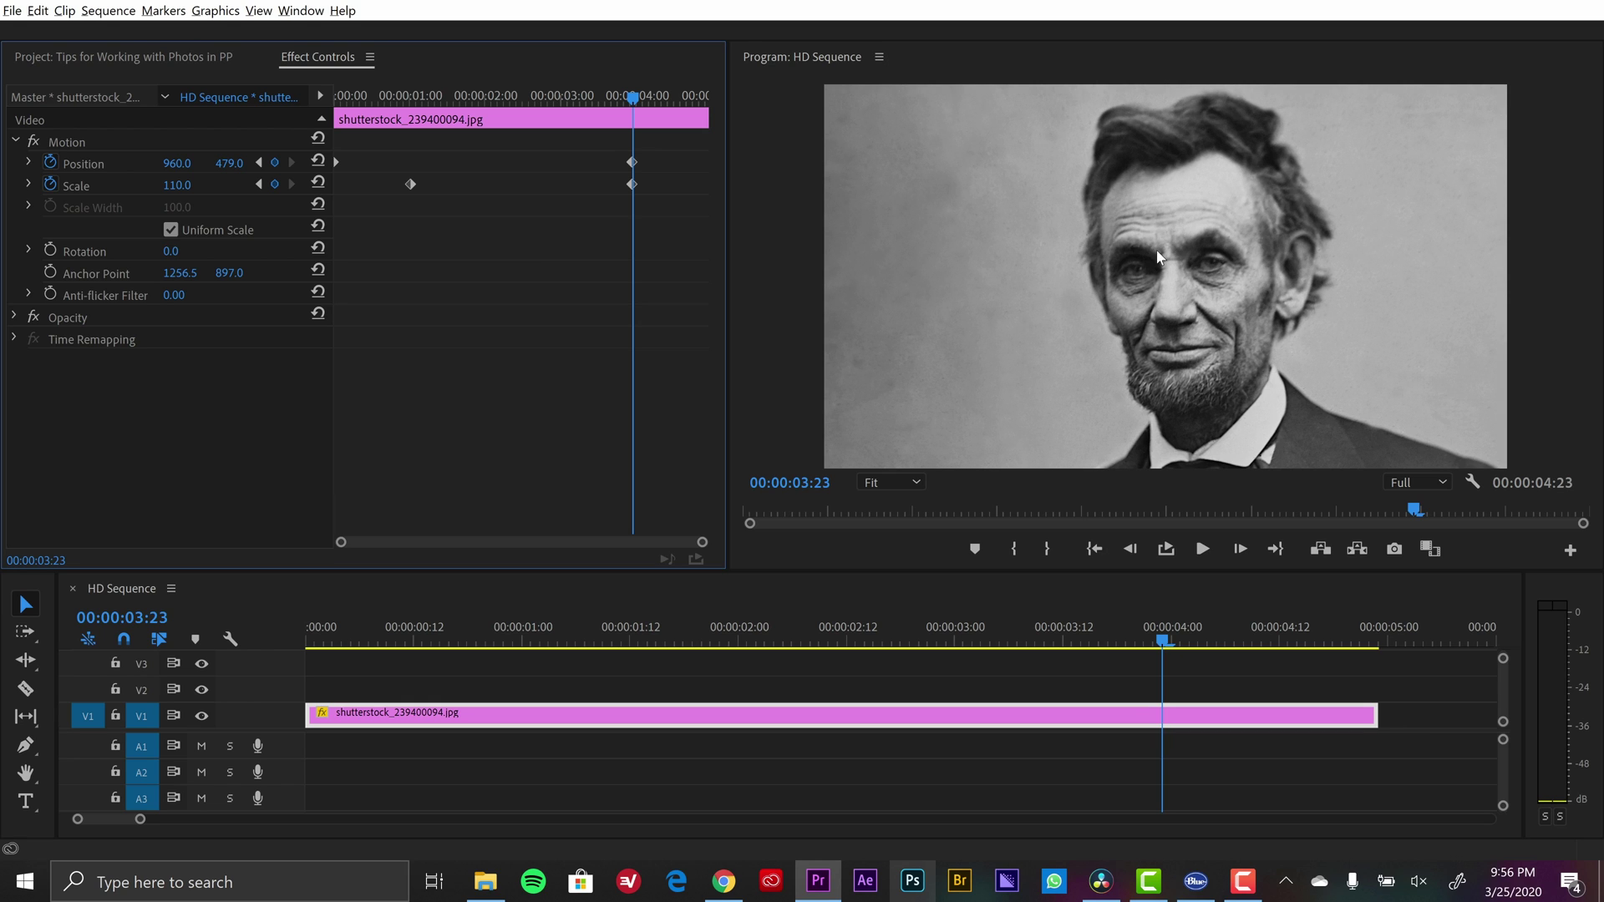
{"action": "left_click_drag", "start_coordinate": [447, 111], "coordinate": [337, 151]}
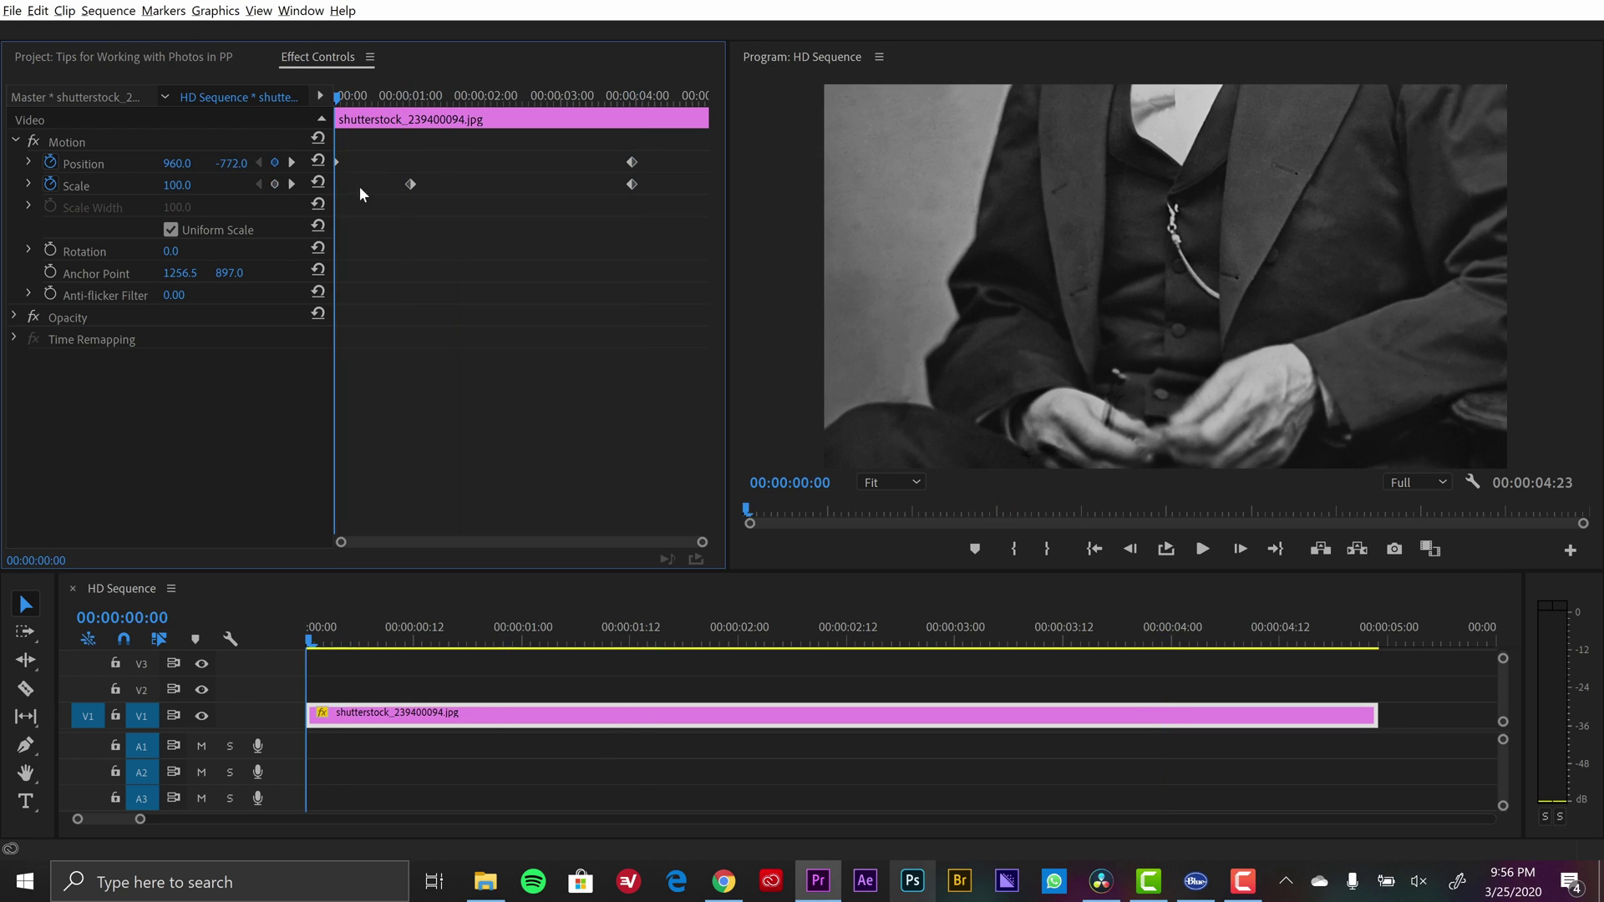
{"action": "key", "text": "space"}
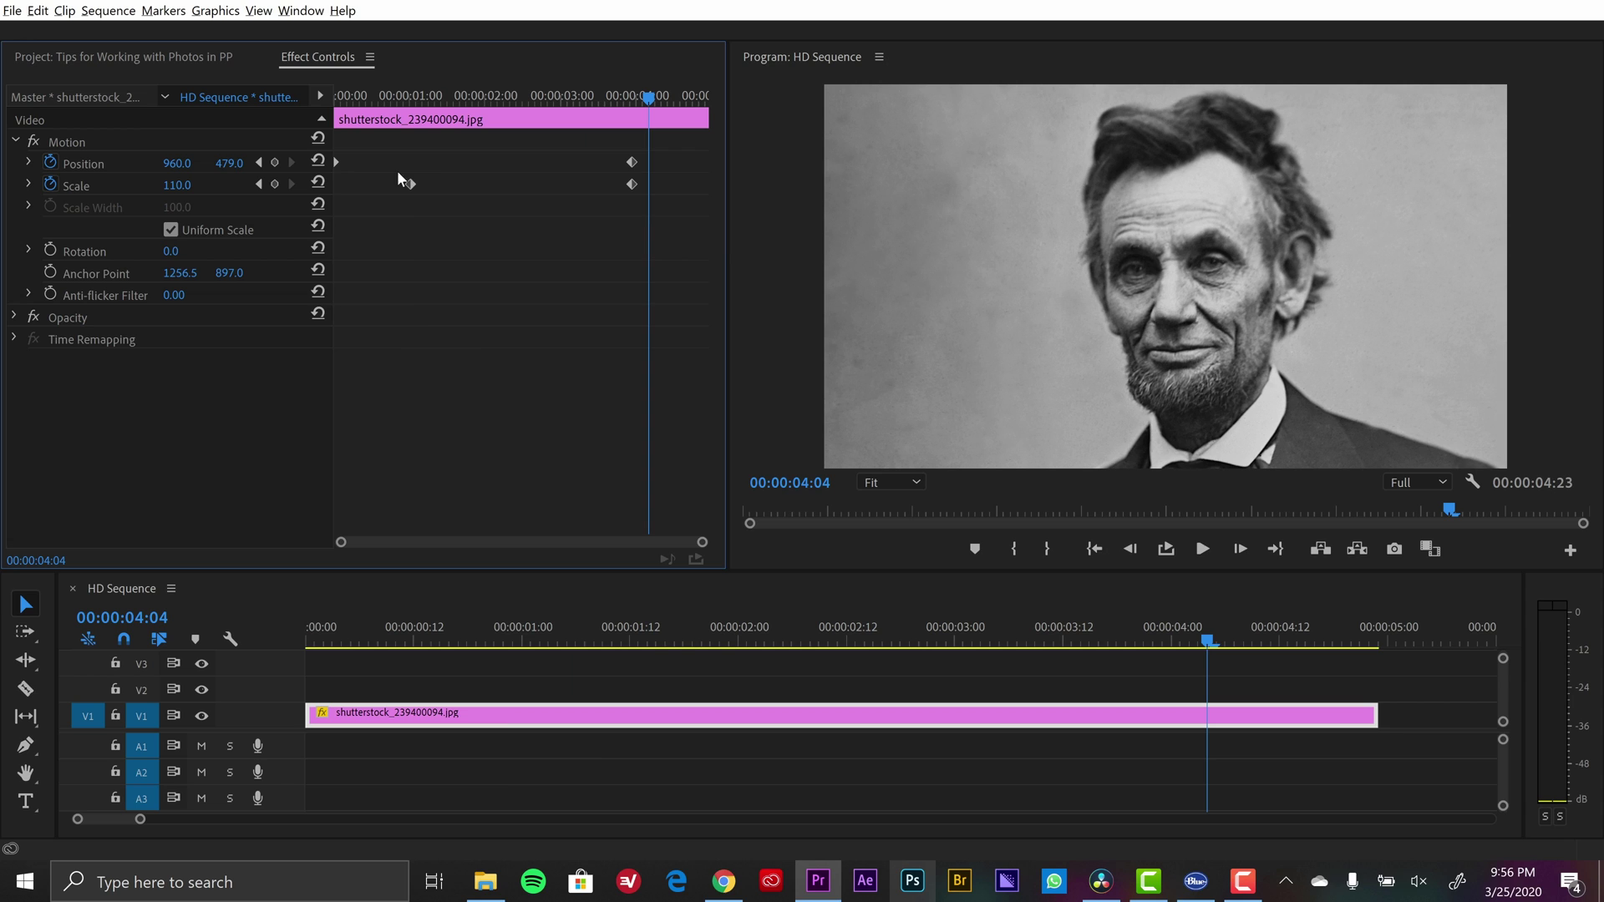
Give the opening Scale keyframe Ease Out temporal interpolation.
{"action": "left_click_drag", "start_coordinate": [437, 143], "coordinate": [408, 207]}
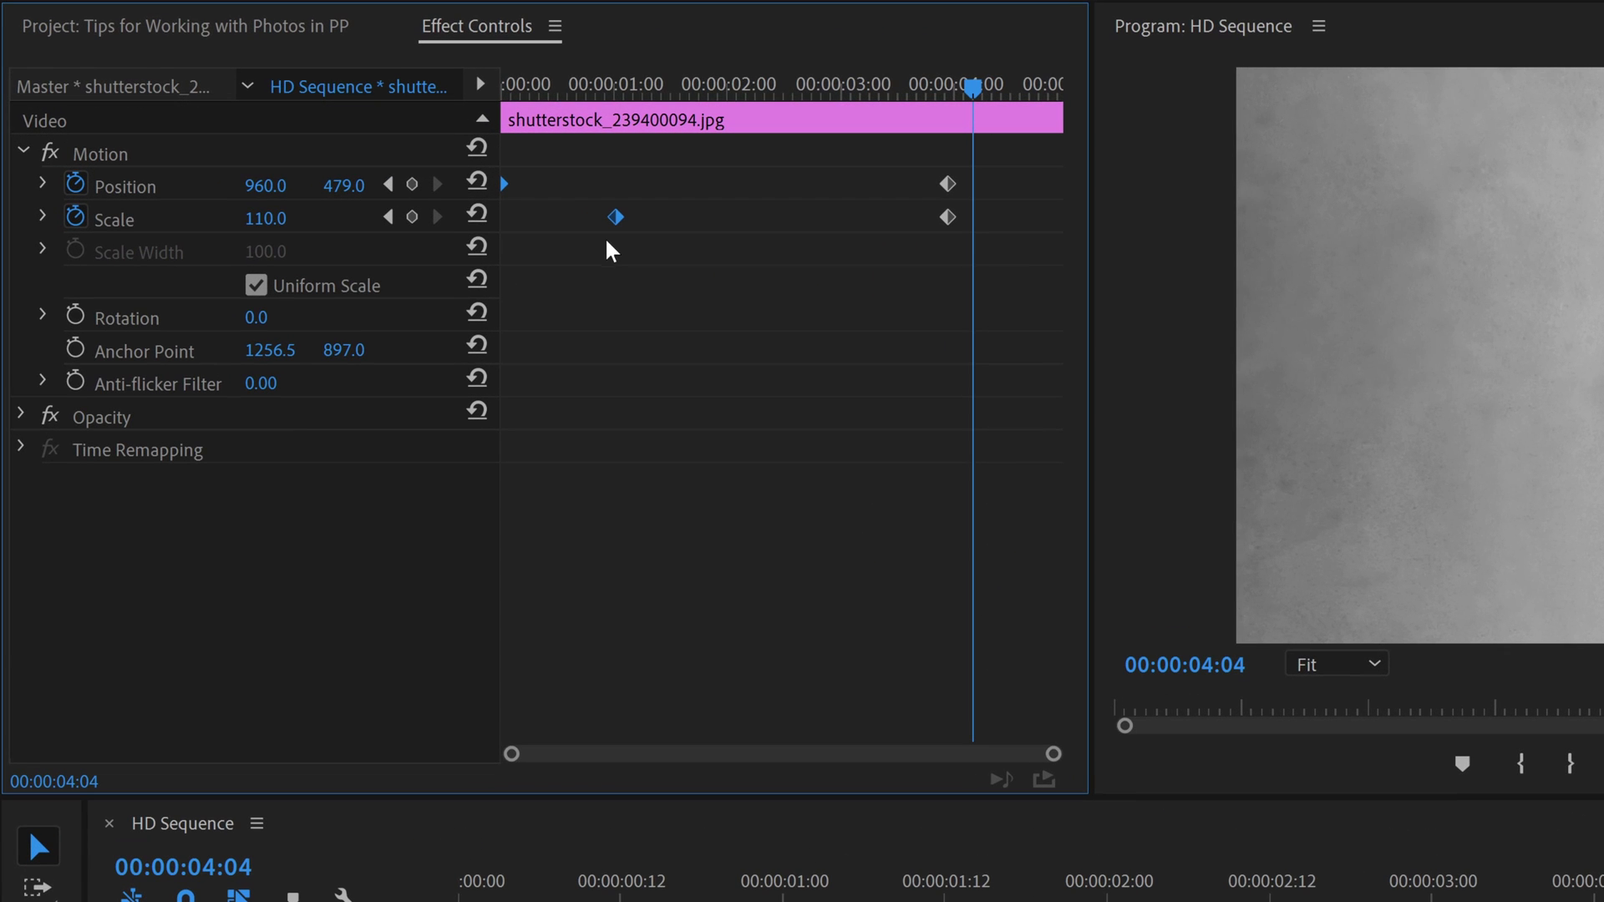
{"action": "right_click", "coordinate": [621, 220]}
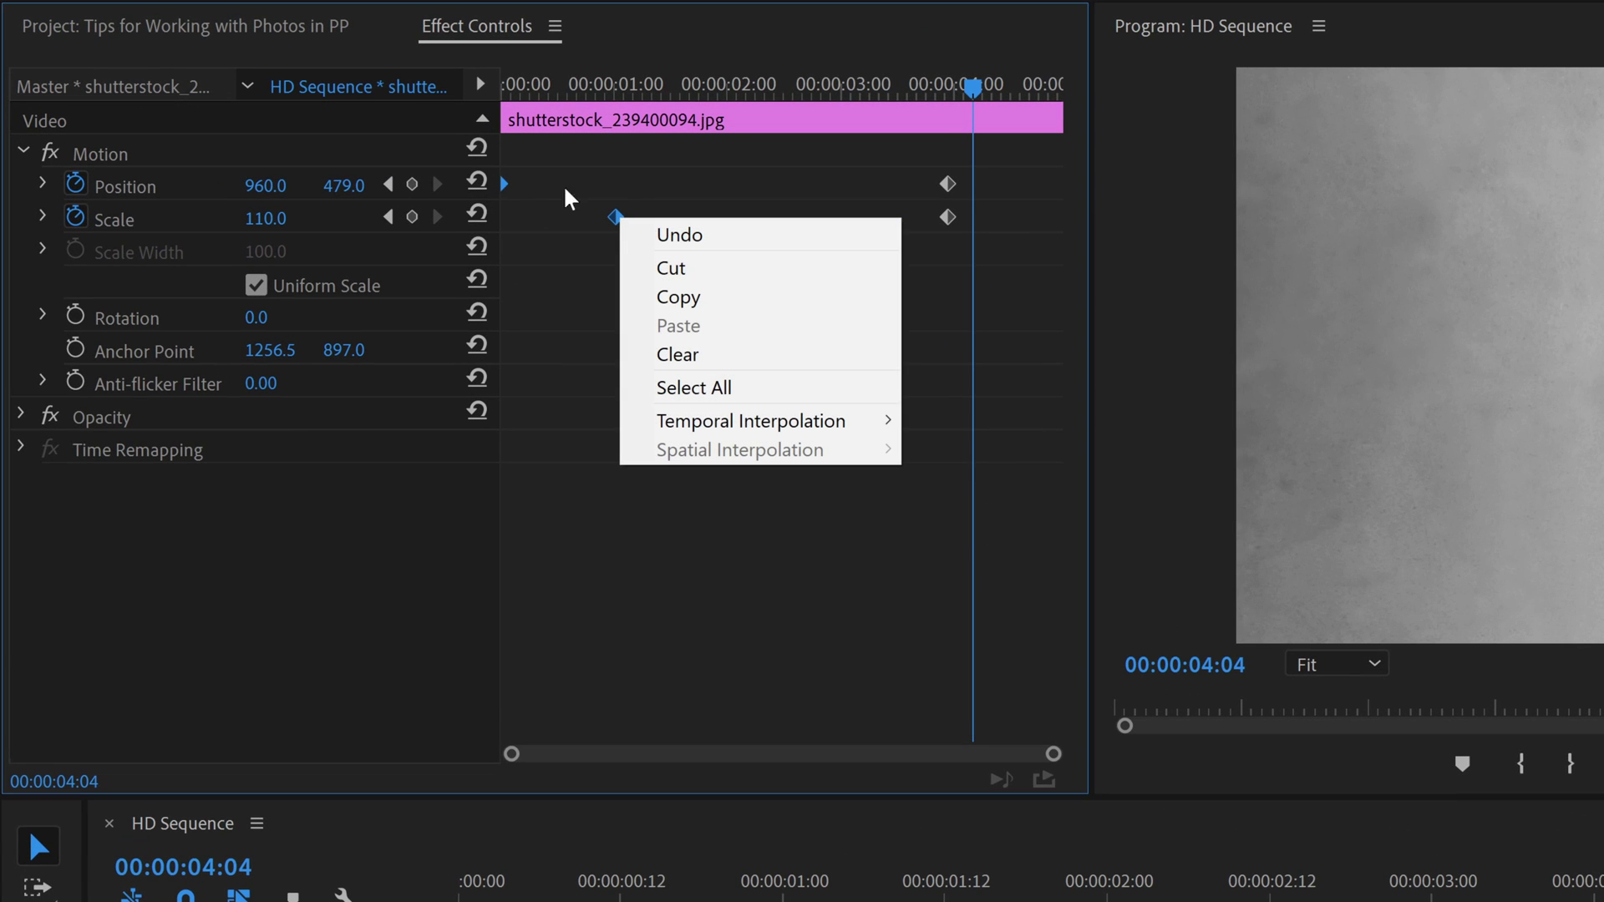
{"action": "mouse_move", "coordinate": [744, 430]}
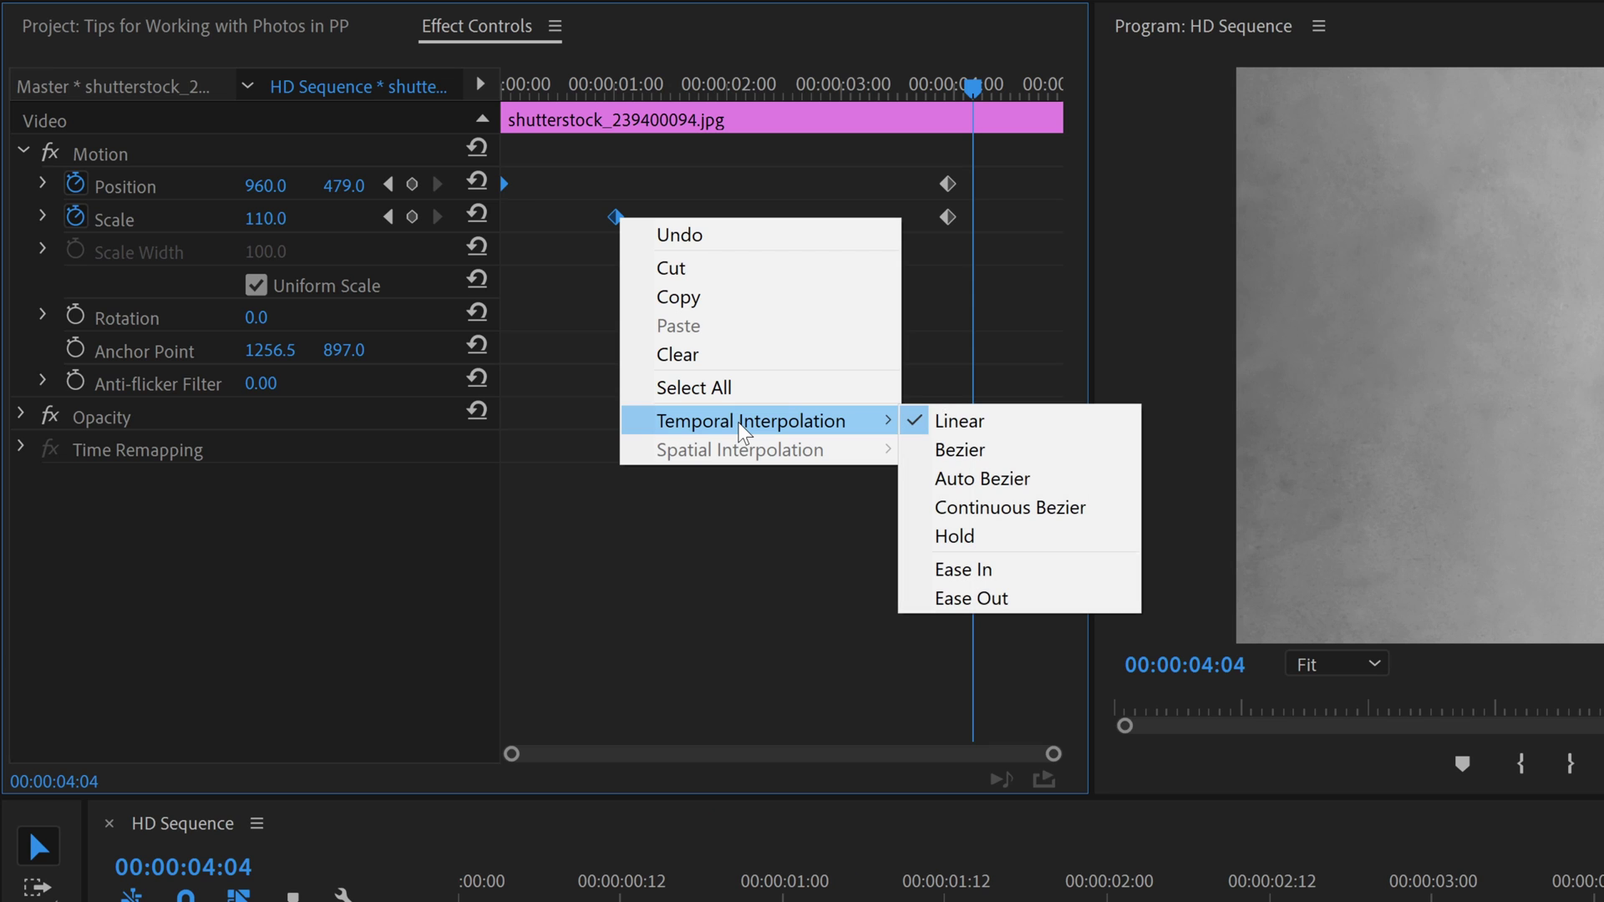
{"action": "left_click", "coordinate": [969, 600]}
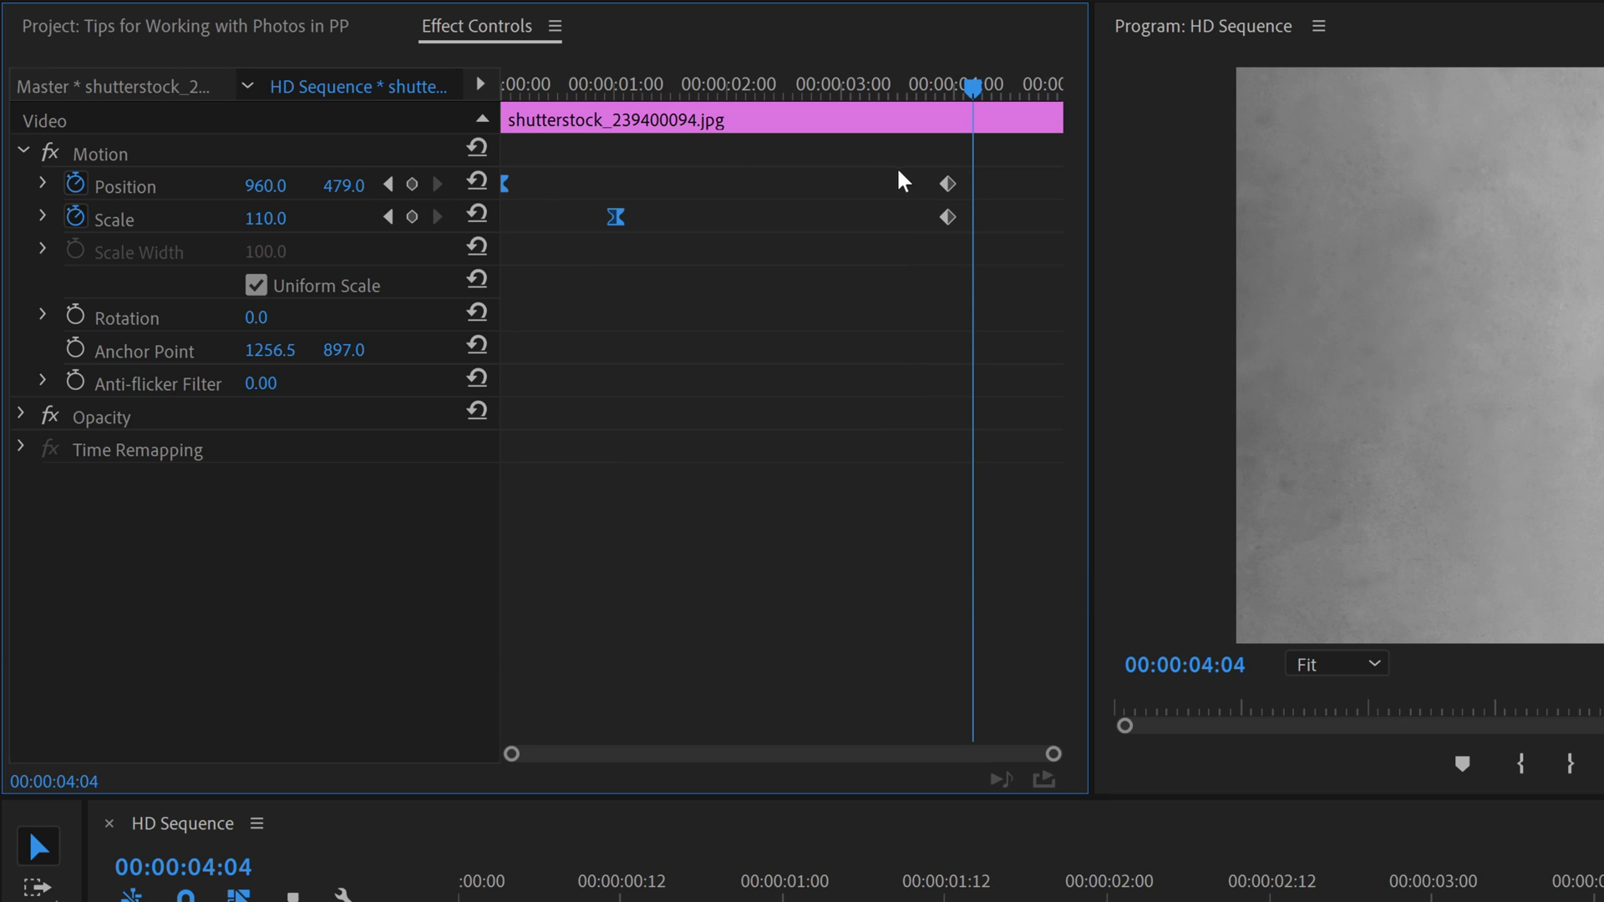
Give the closing Position and Scale keyframes Ease In interpolation, then return the playhead to the start.
{"action": "right_click", "coordinate": [949, 187]}
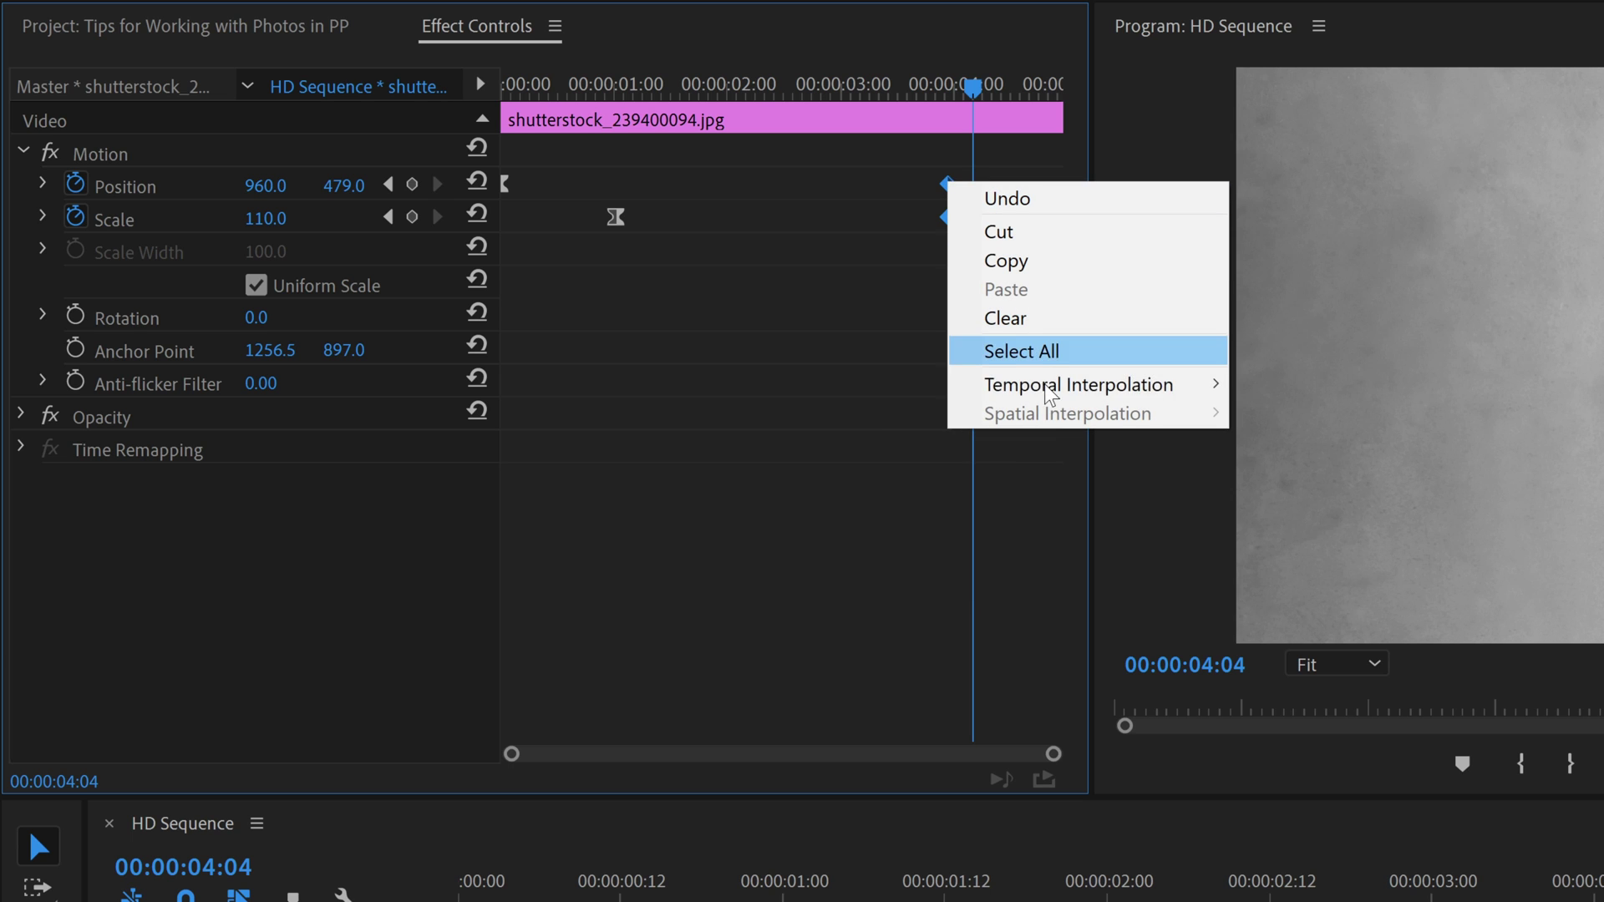
{"action": "mouse_move", "coordinate": [1057, 386]}
{"action": "left_click", "coordinate": [1282, 533]}
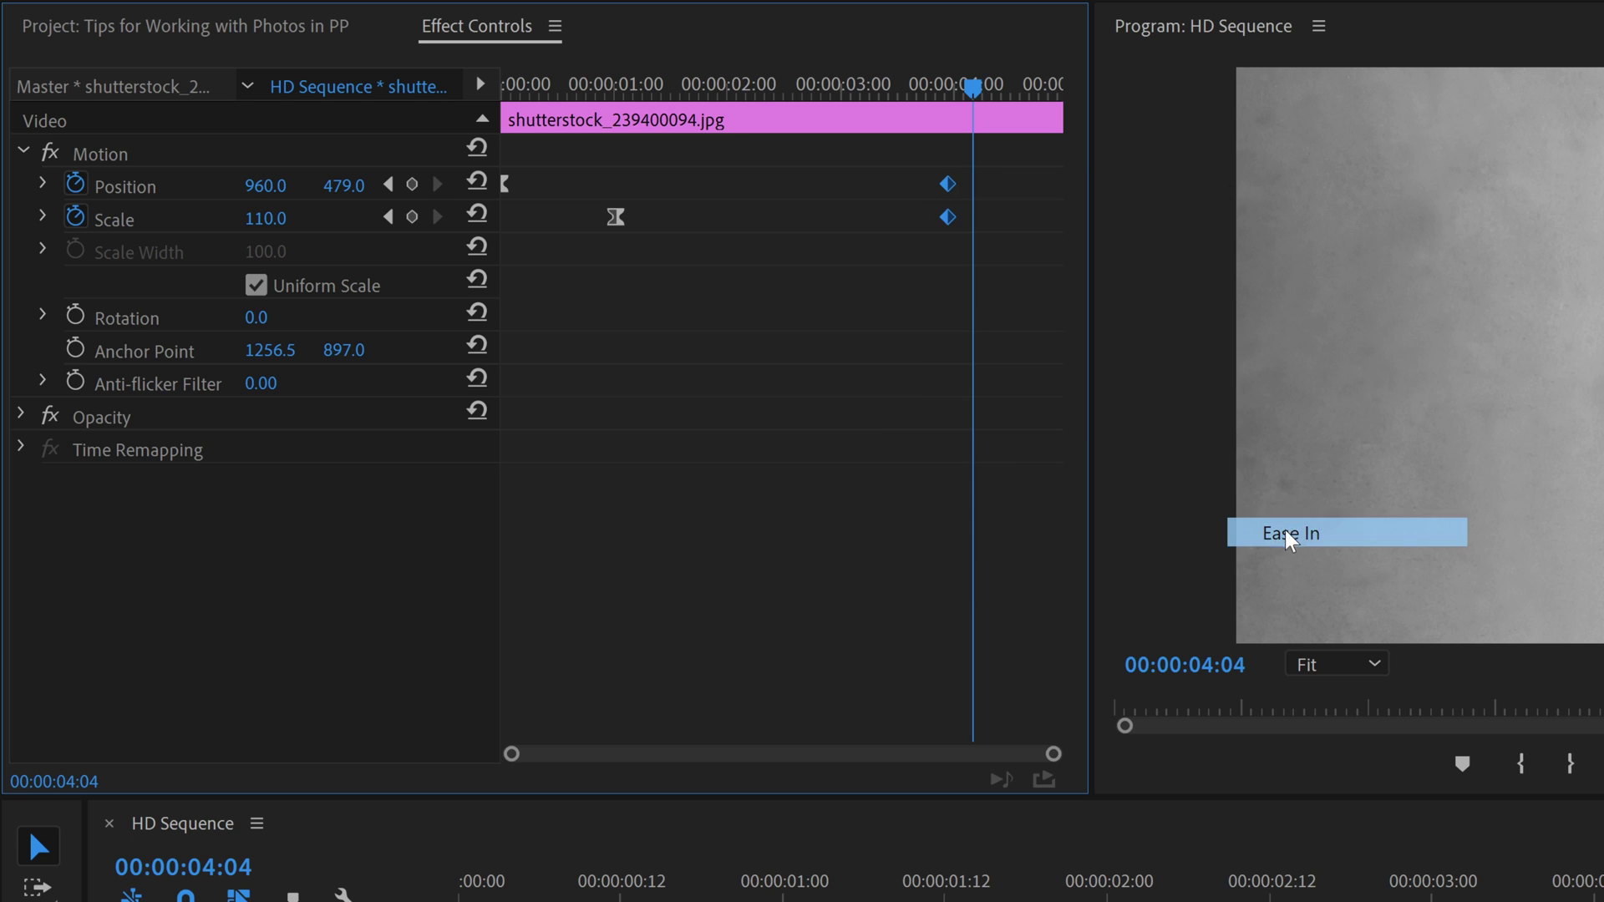
{"action": "left_click_drag", "start_coordinate": [941, 102], "coordinate": [461, 92]}
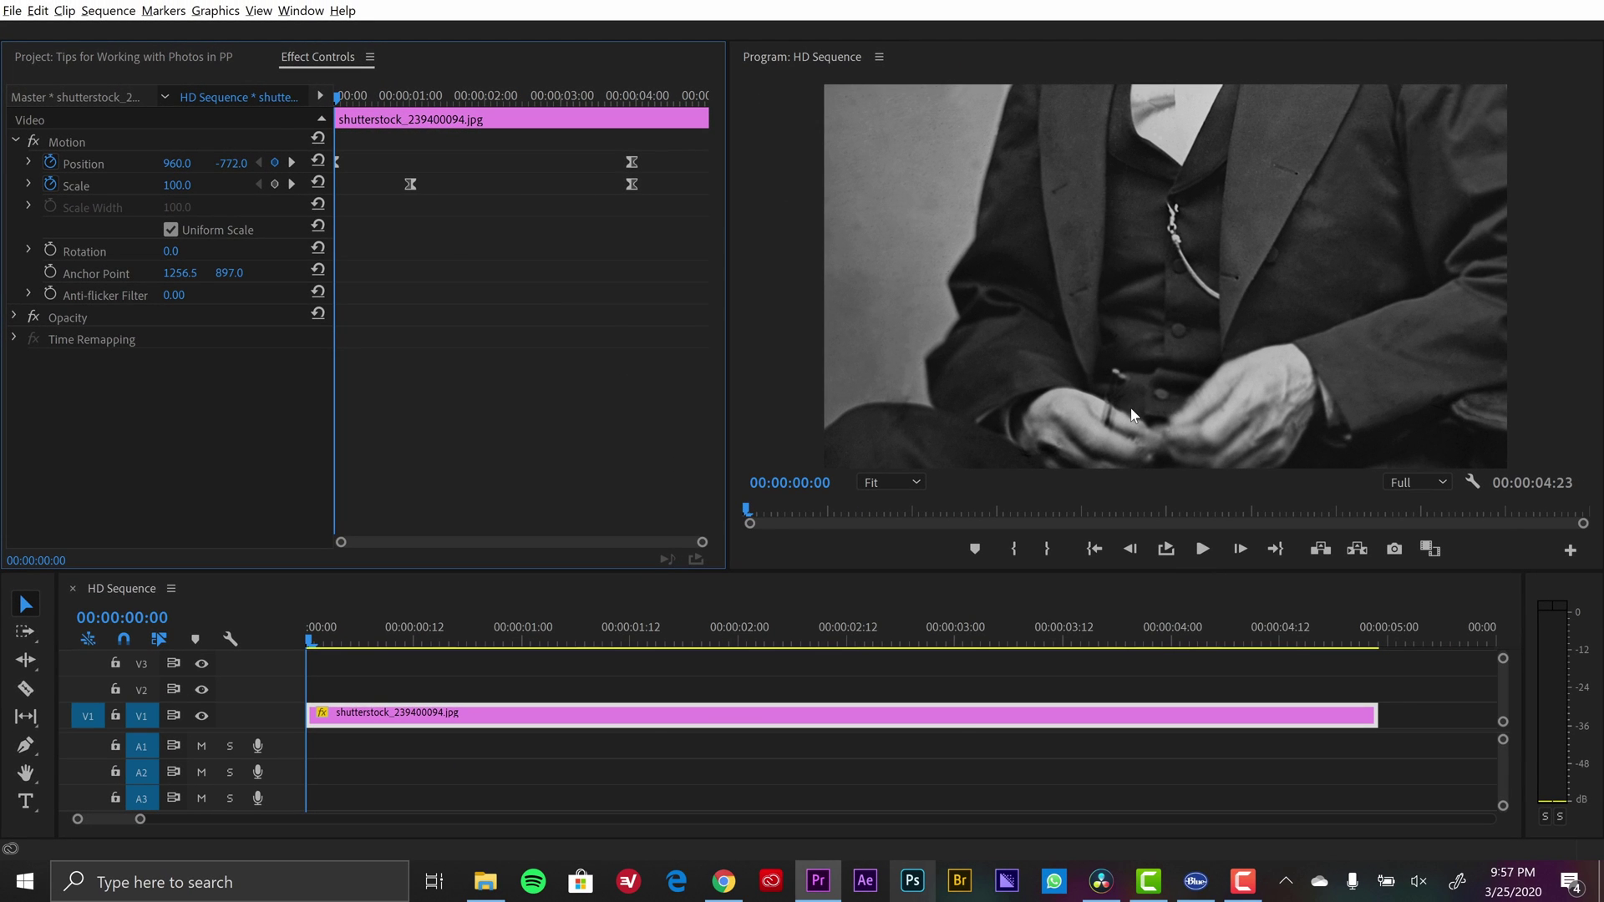
Preview the pan-and-zoom animation in a maximized frame, then restore the normal layout.
{"action": "key", "text": "grave"}
{"action": "key", "text": "space"}
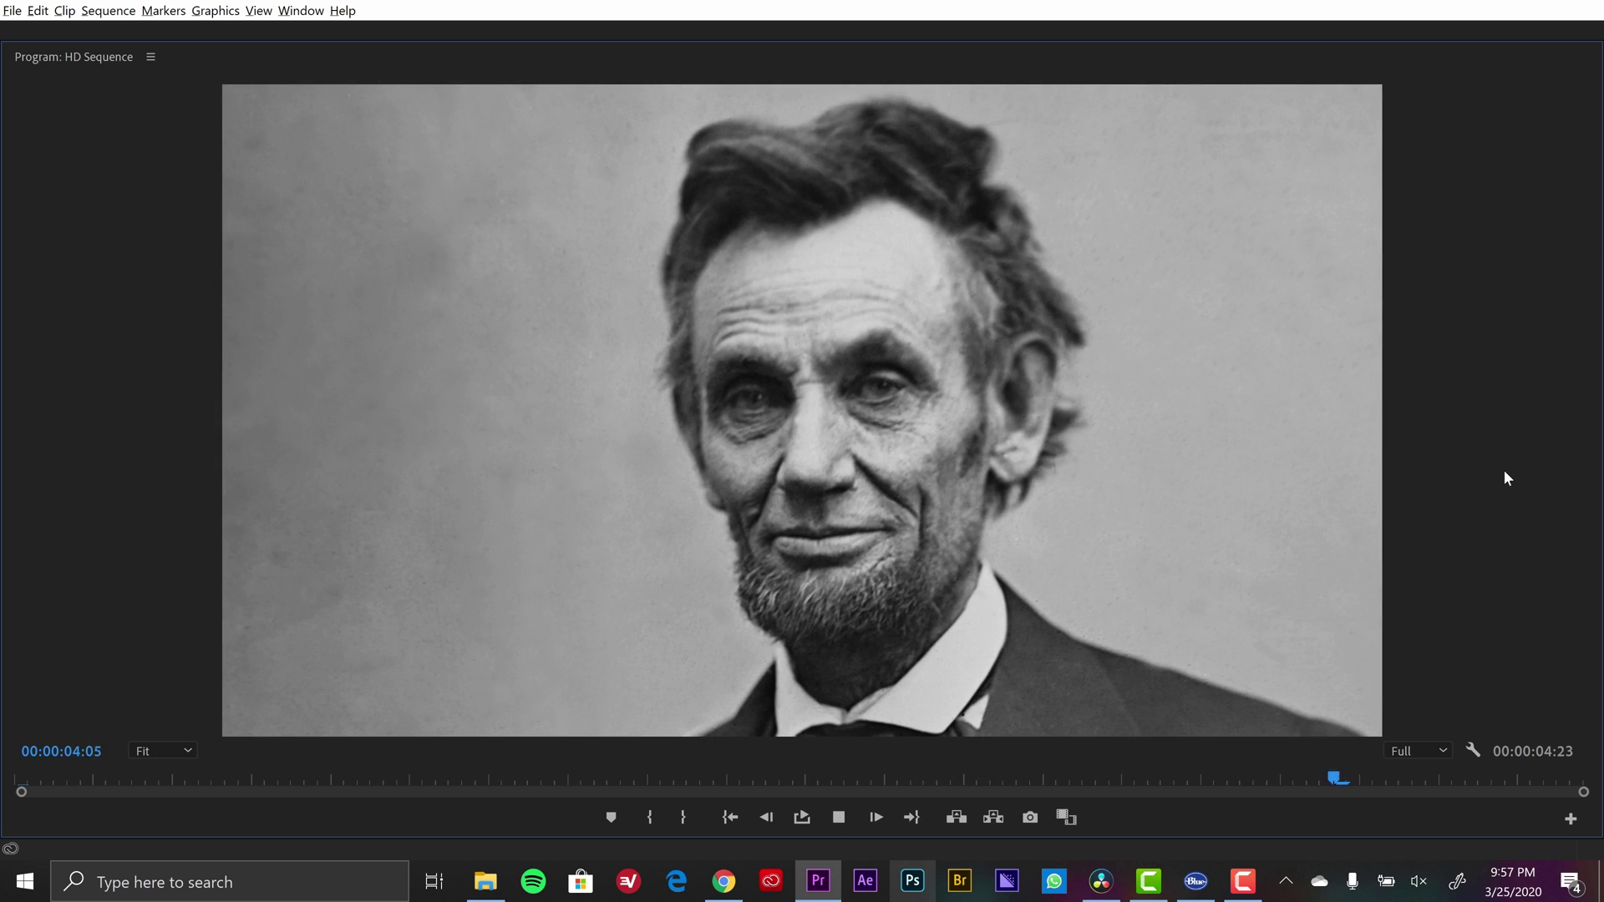
{"action": "key", "text": "grave"}
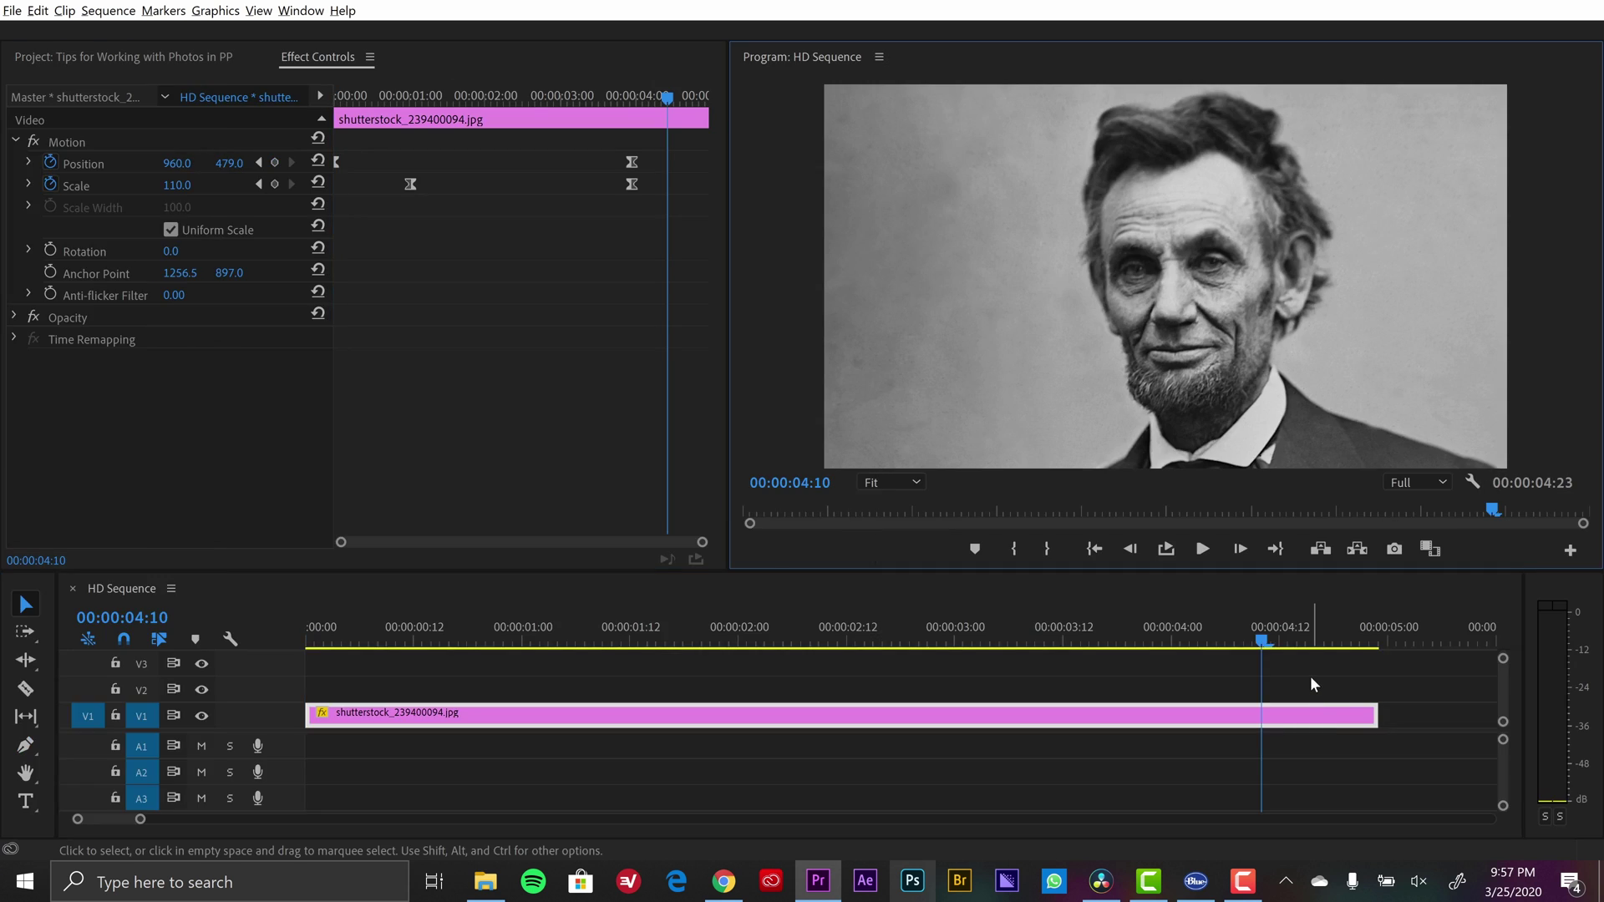
Zoom out the timeline and extend the photo clip to end at 00:00:10:19.
{"action": "left_click", "coordinate": [1310, 679]}
{"action": "key", "text": "minus"}
{"action": "key", "text": "minus"}
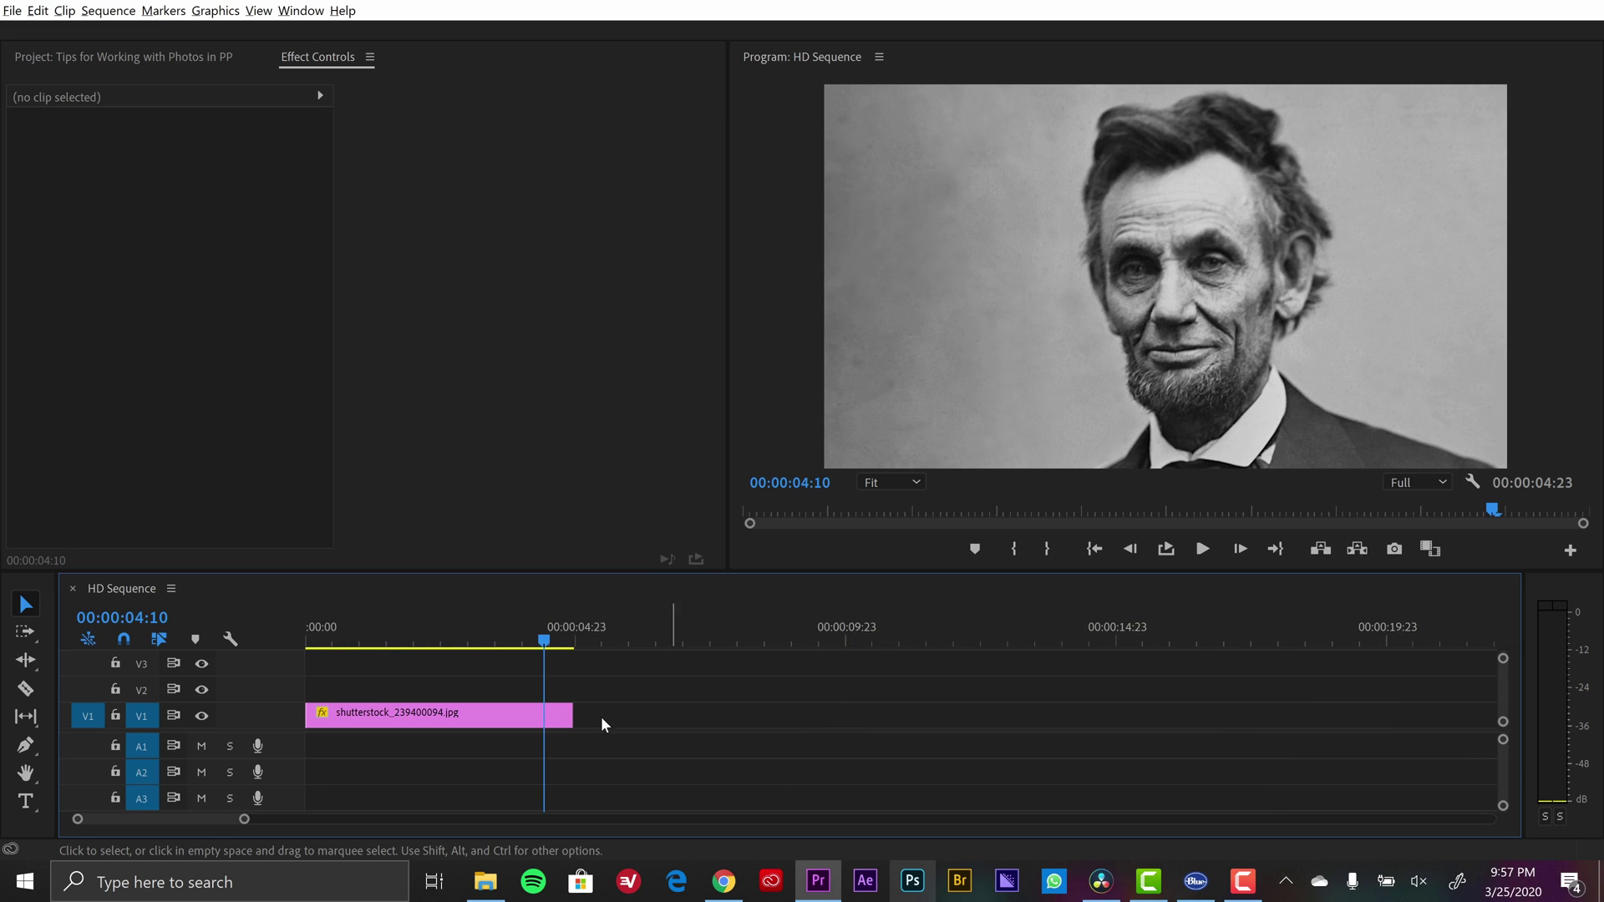
{"action": "left_click_drag", "start_coordinate": [576, 711], "coordinate": [688, 704]}
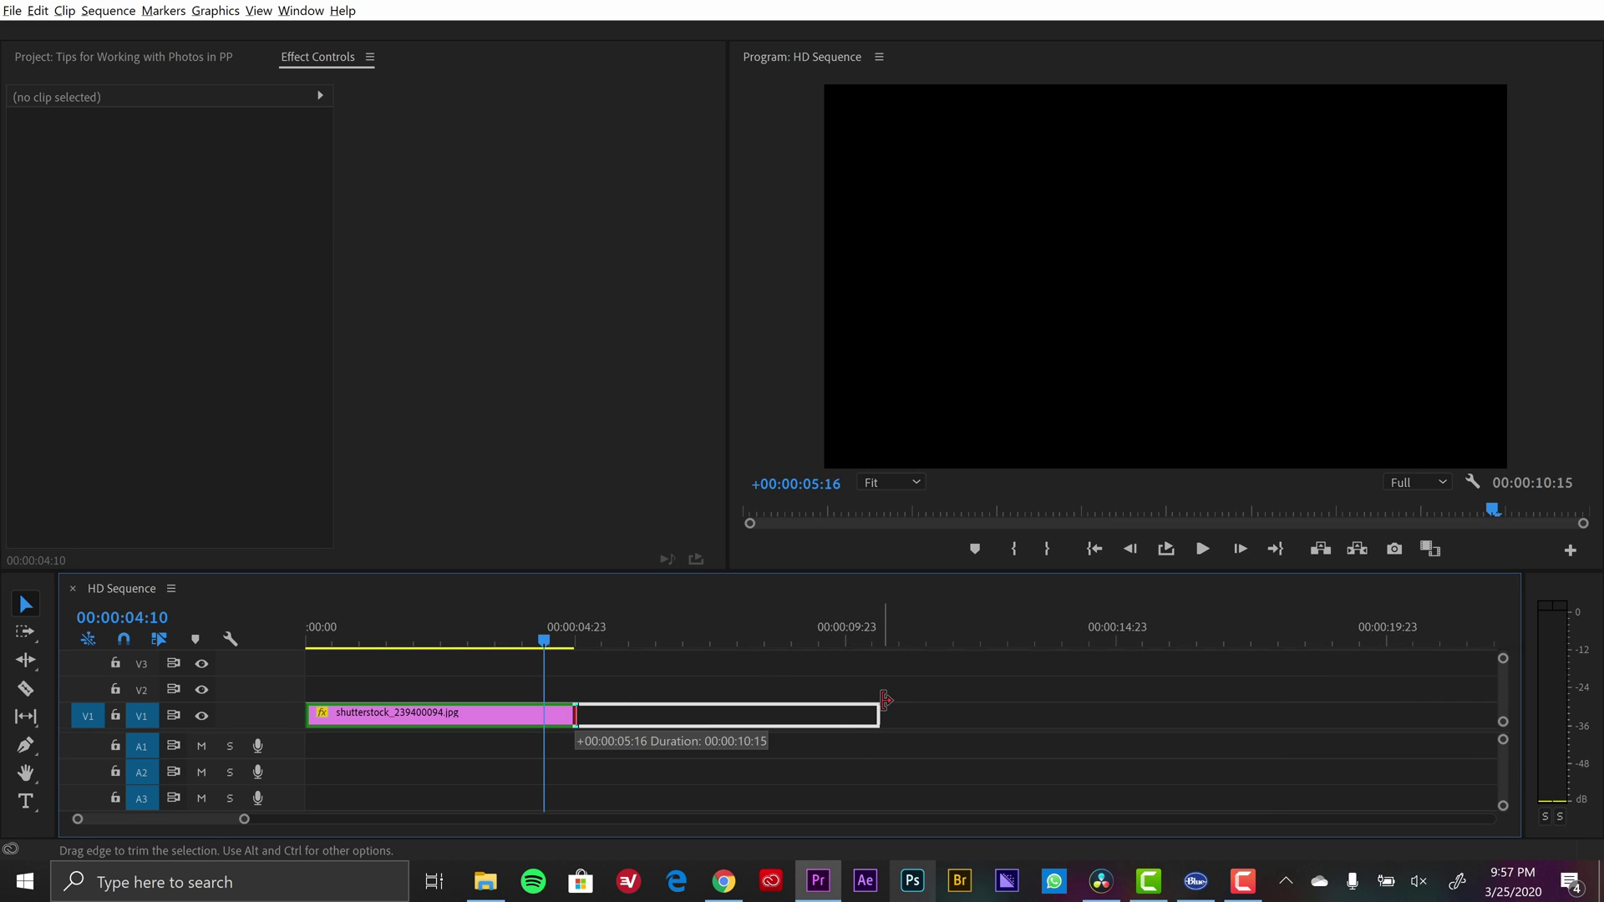
{"action": "left_click_drag", "start_coordinate": [895, 697], "coordinate": [890, 712]}
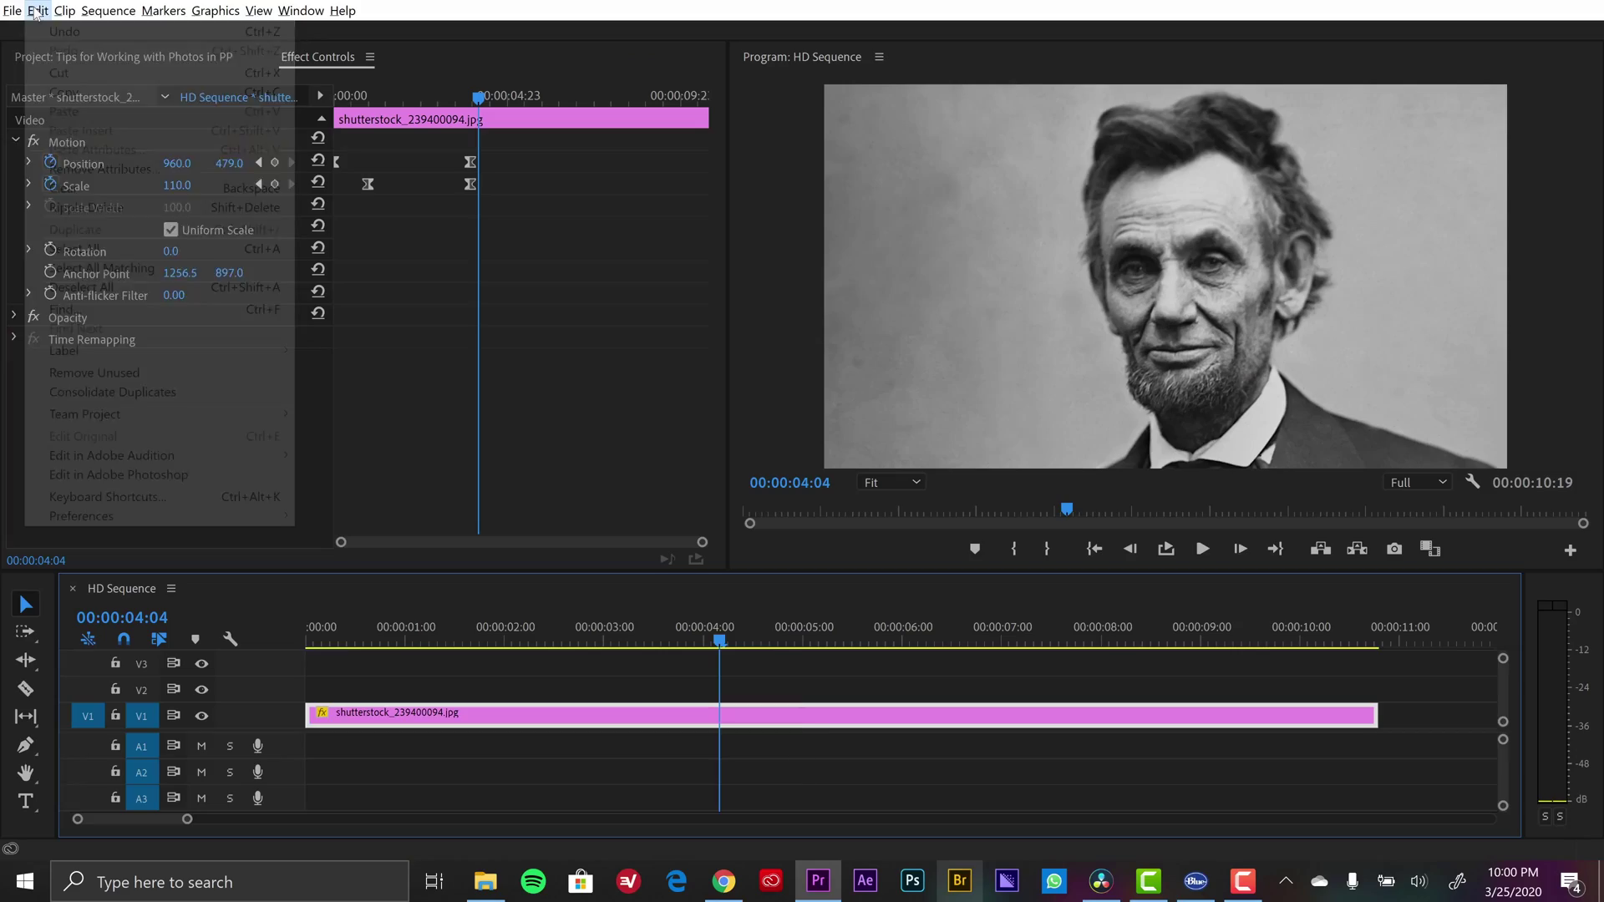
Open Timeline preferences and confirm Still Image Default Duration is 5.00 Seconds.
{"action": "left_click", "coordinate": [37, 10]}
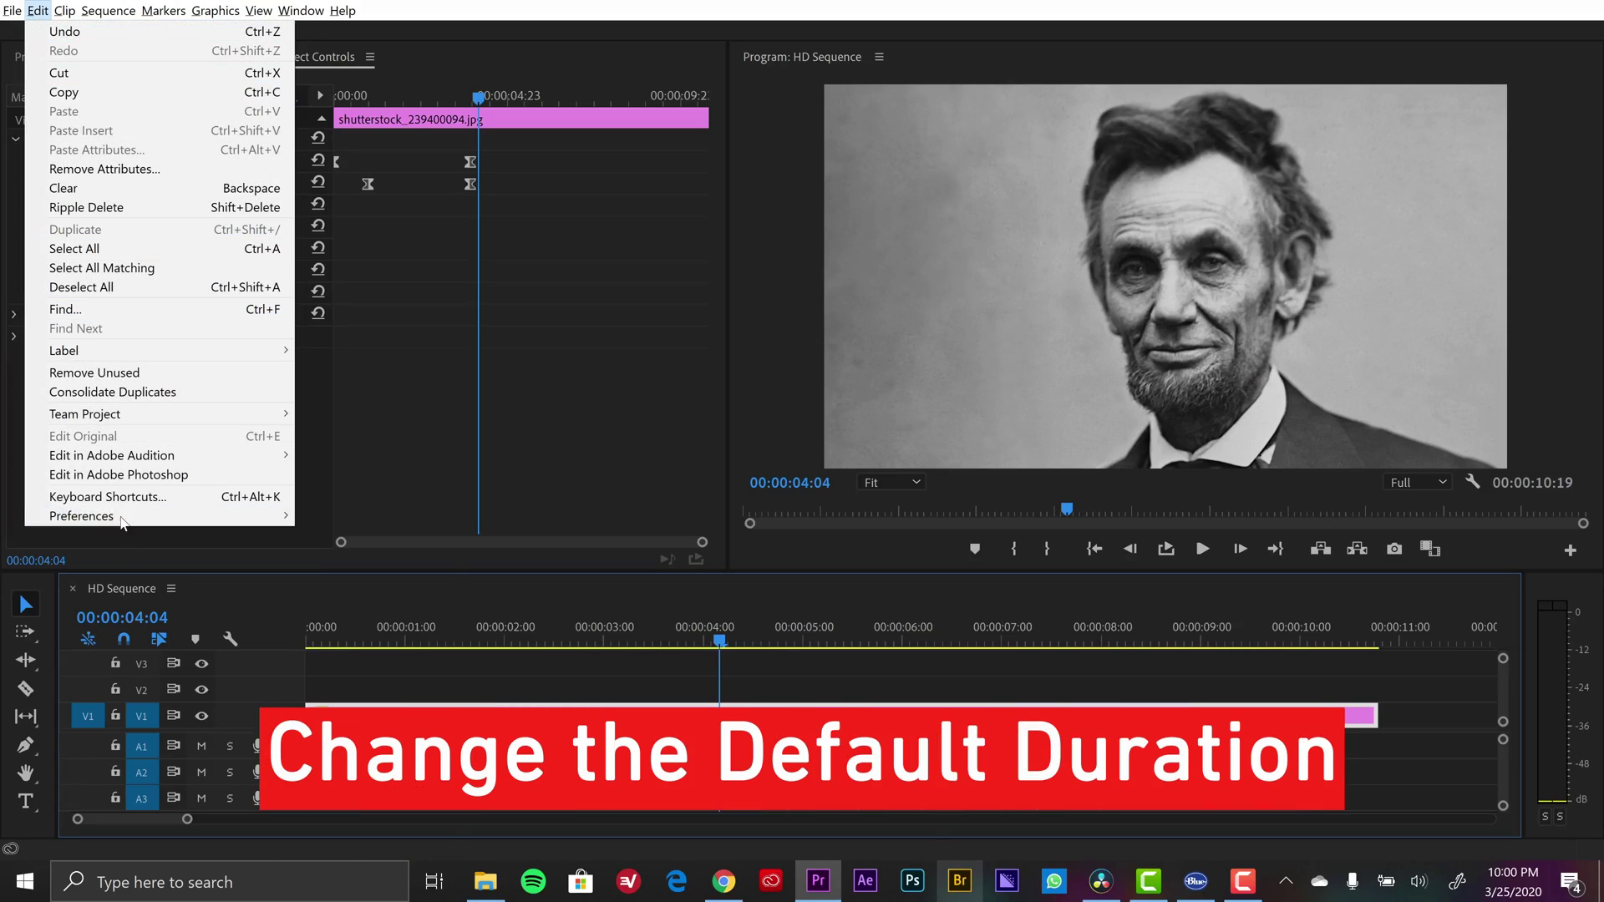
{"action": "mouse_move", "coordinate": [121, 518]}
{"action": "left_click", "coordinate": [362, 827]}
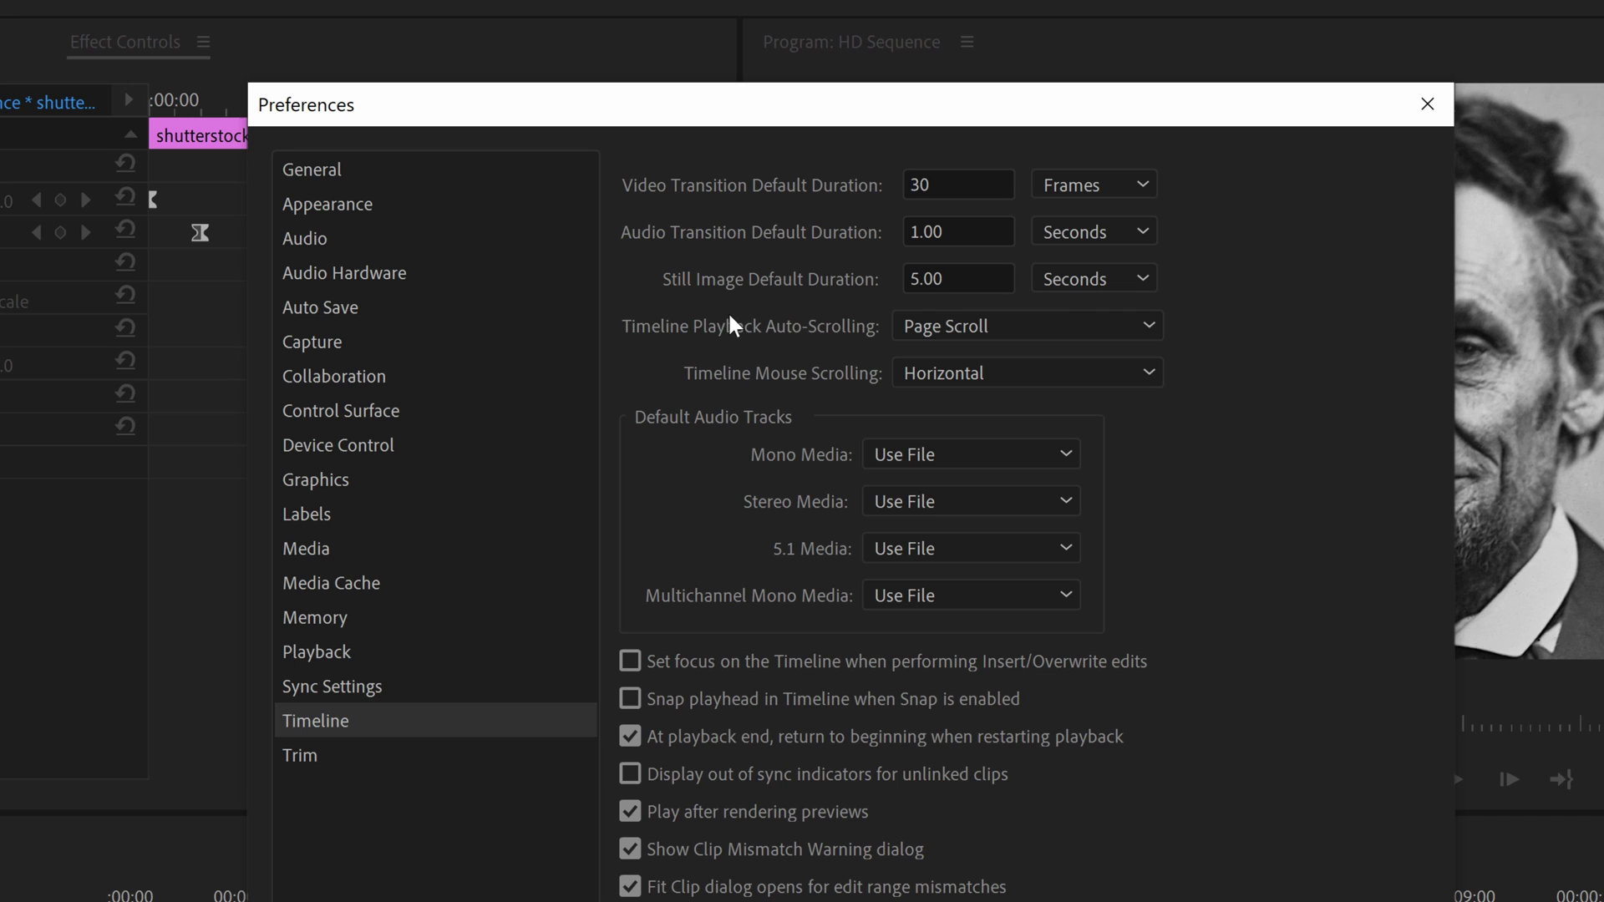
{"action": "left_click", "coordinate": [1122, 282]}
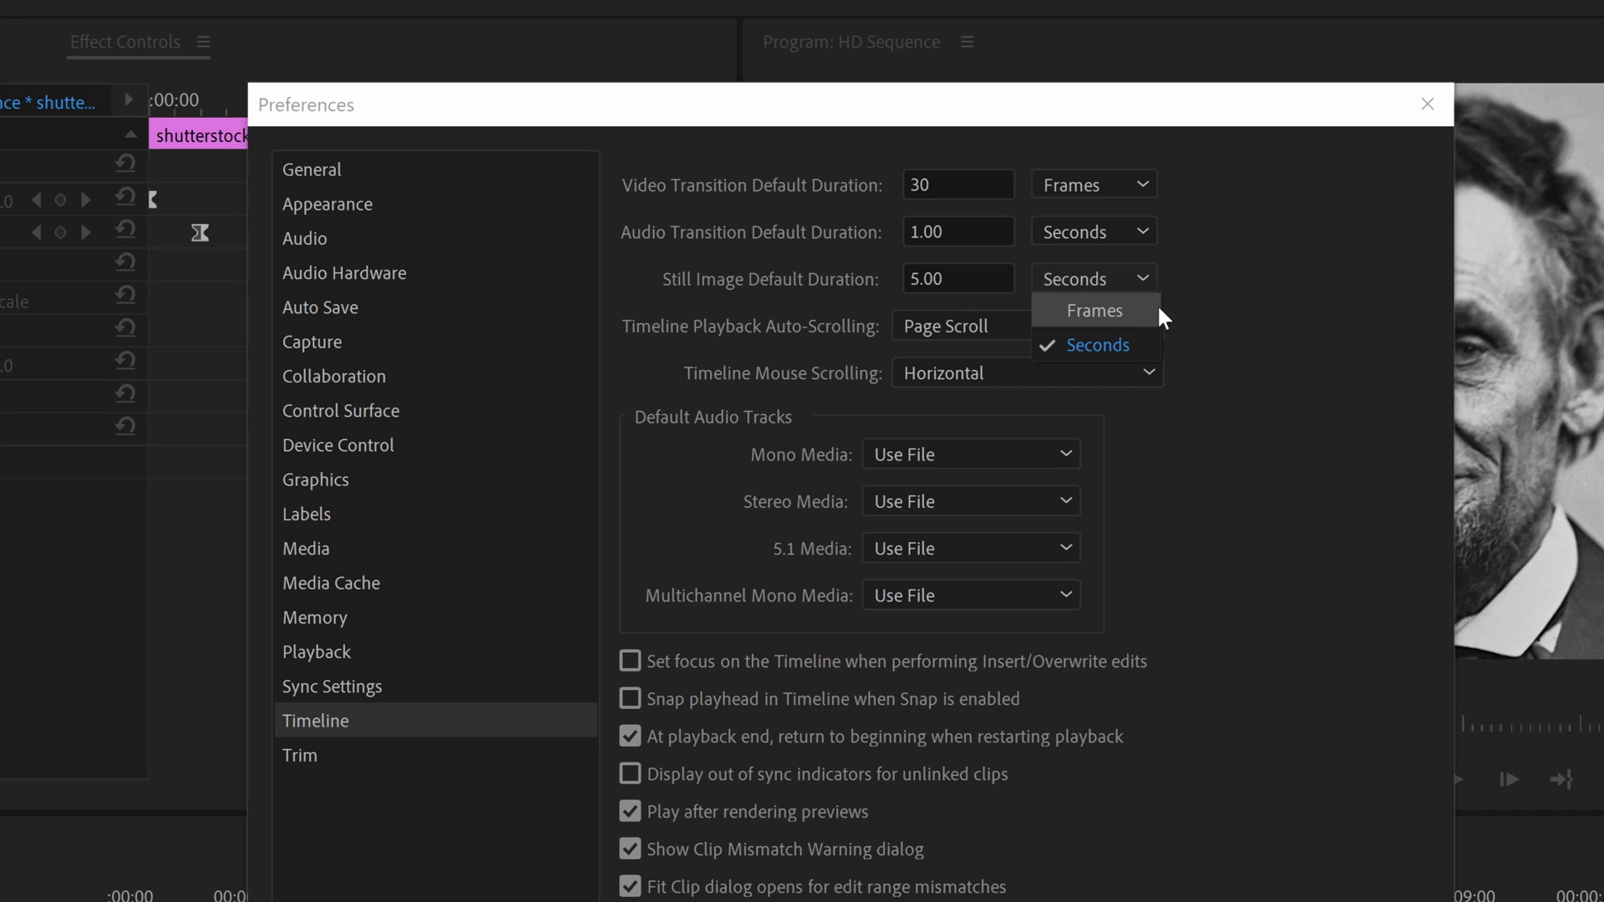
{"action": "left_click", "coordinate": [1176, 288]}
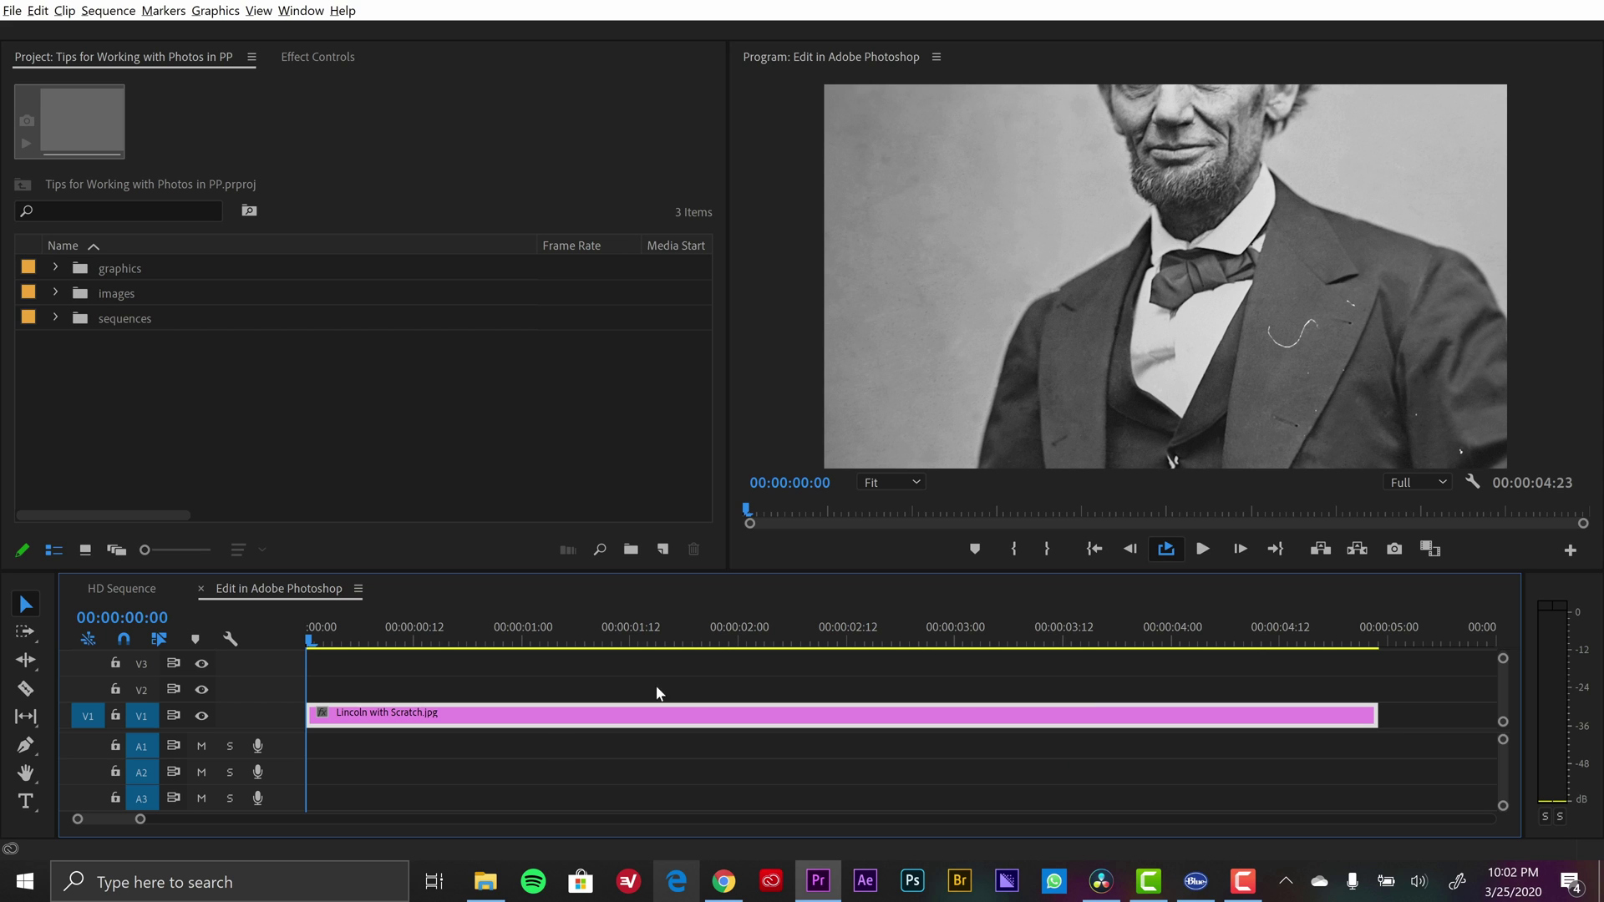
Set the Lincoln with Scratch.jpg clip to frame size and send it to Adobe Photoshop for editing.
{"action": "right_click", "coordinate": [683, 712]}
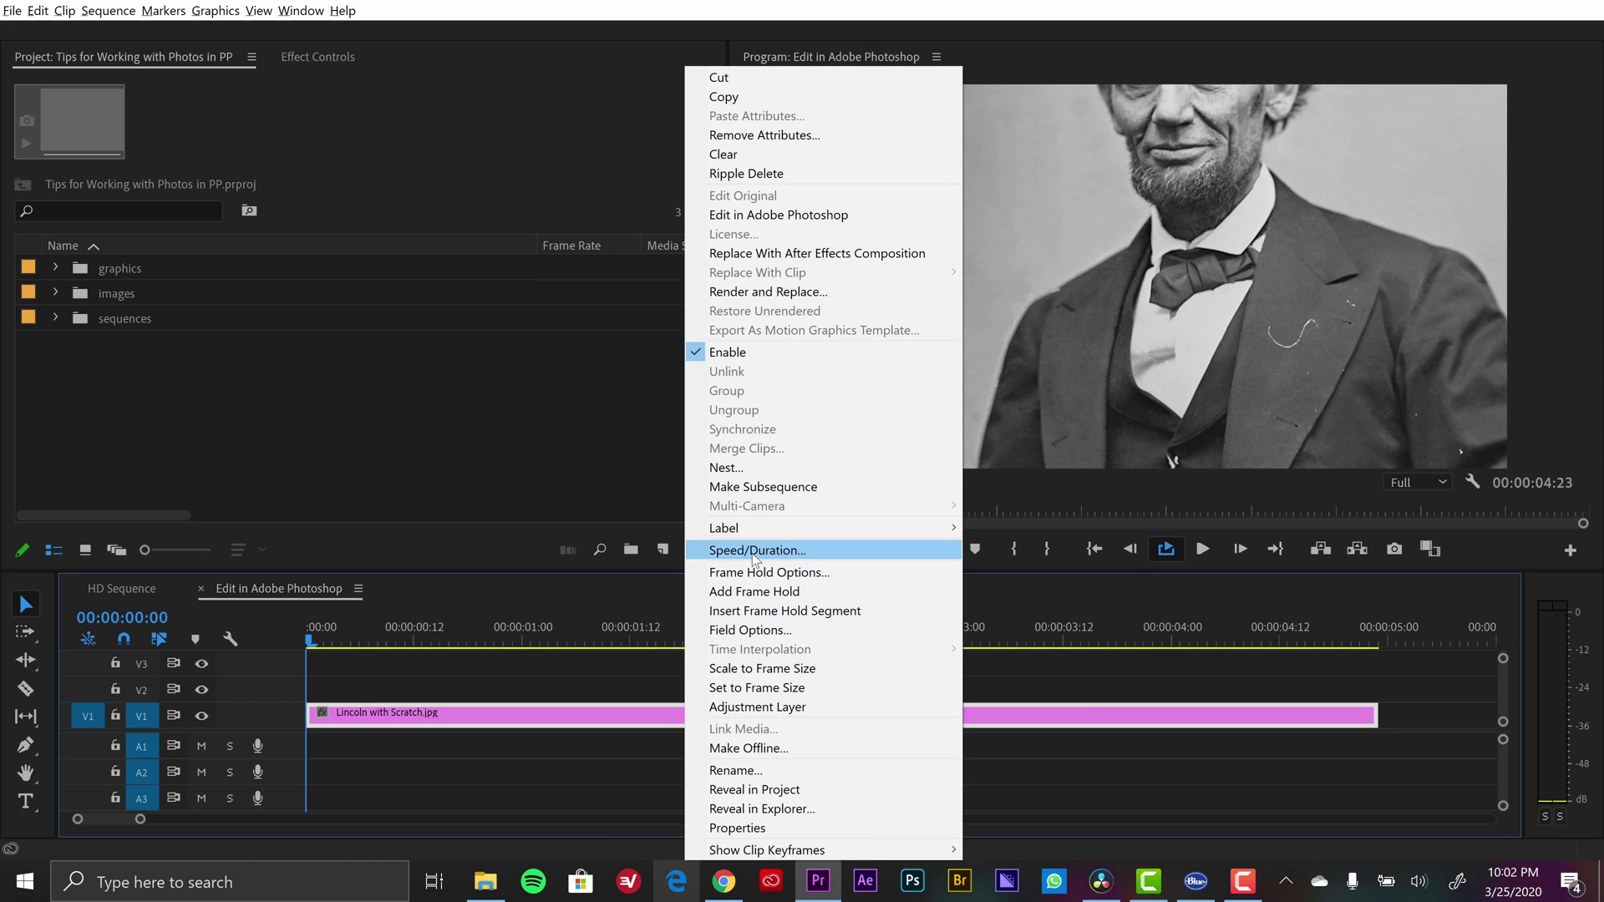
{"action": "left_click", "coordinate": [760, 688]}
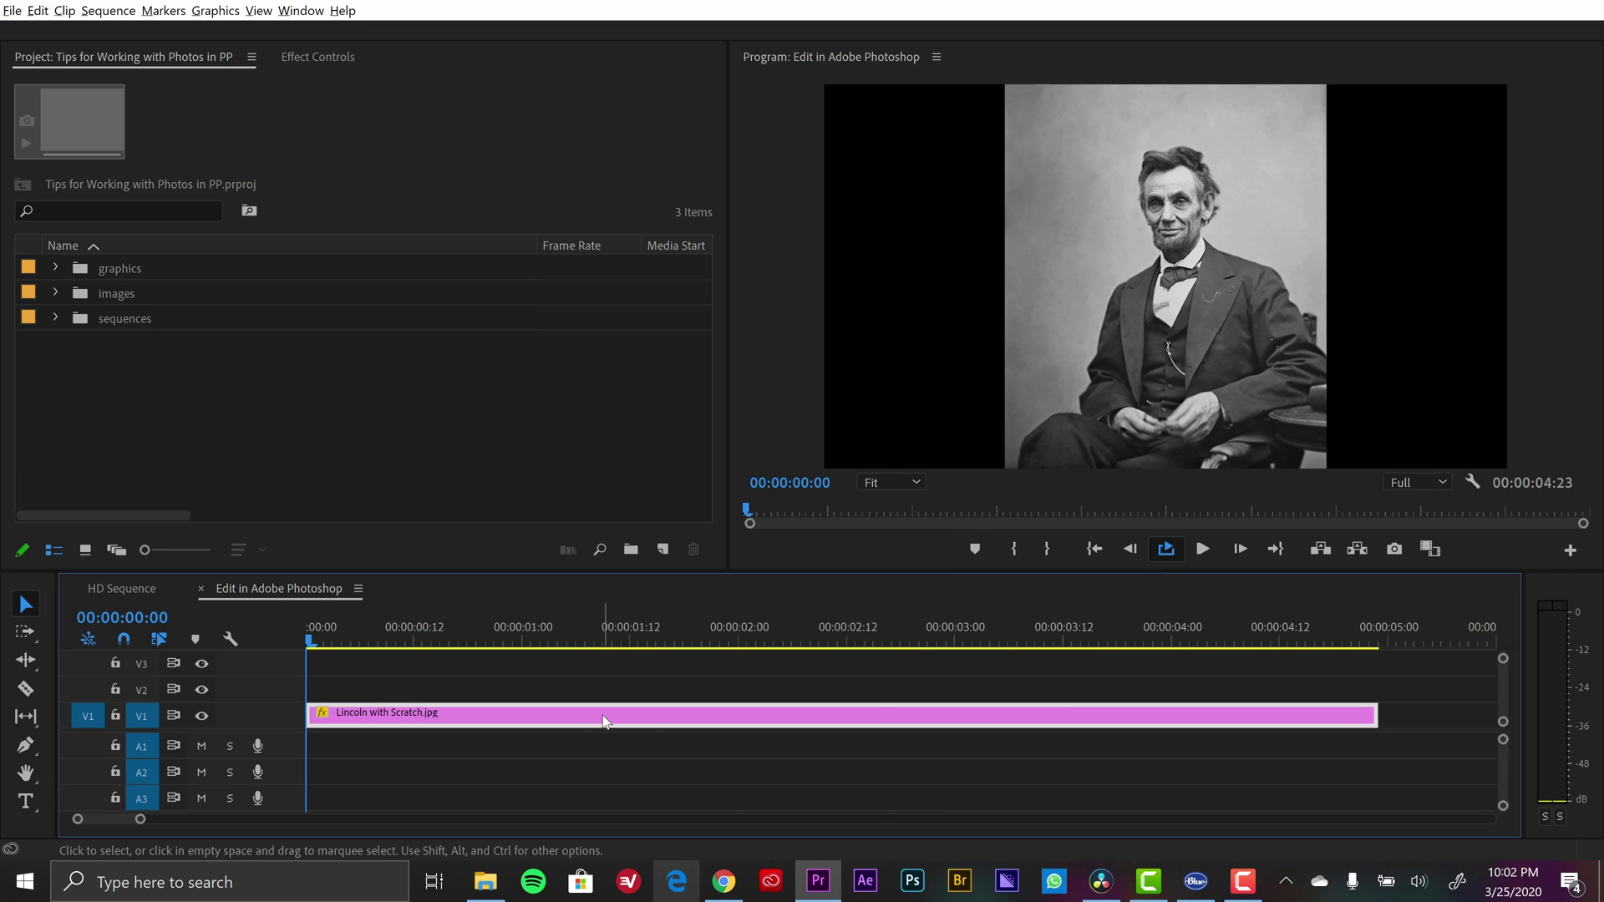
{"action": "right_click", "coordinate": [605, 720]}
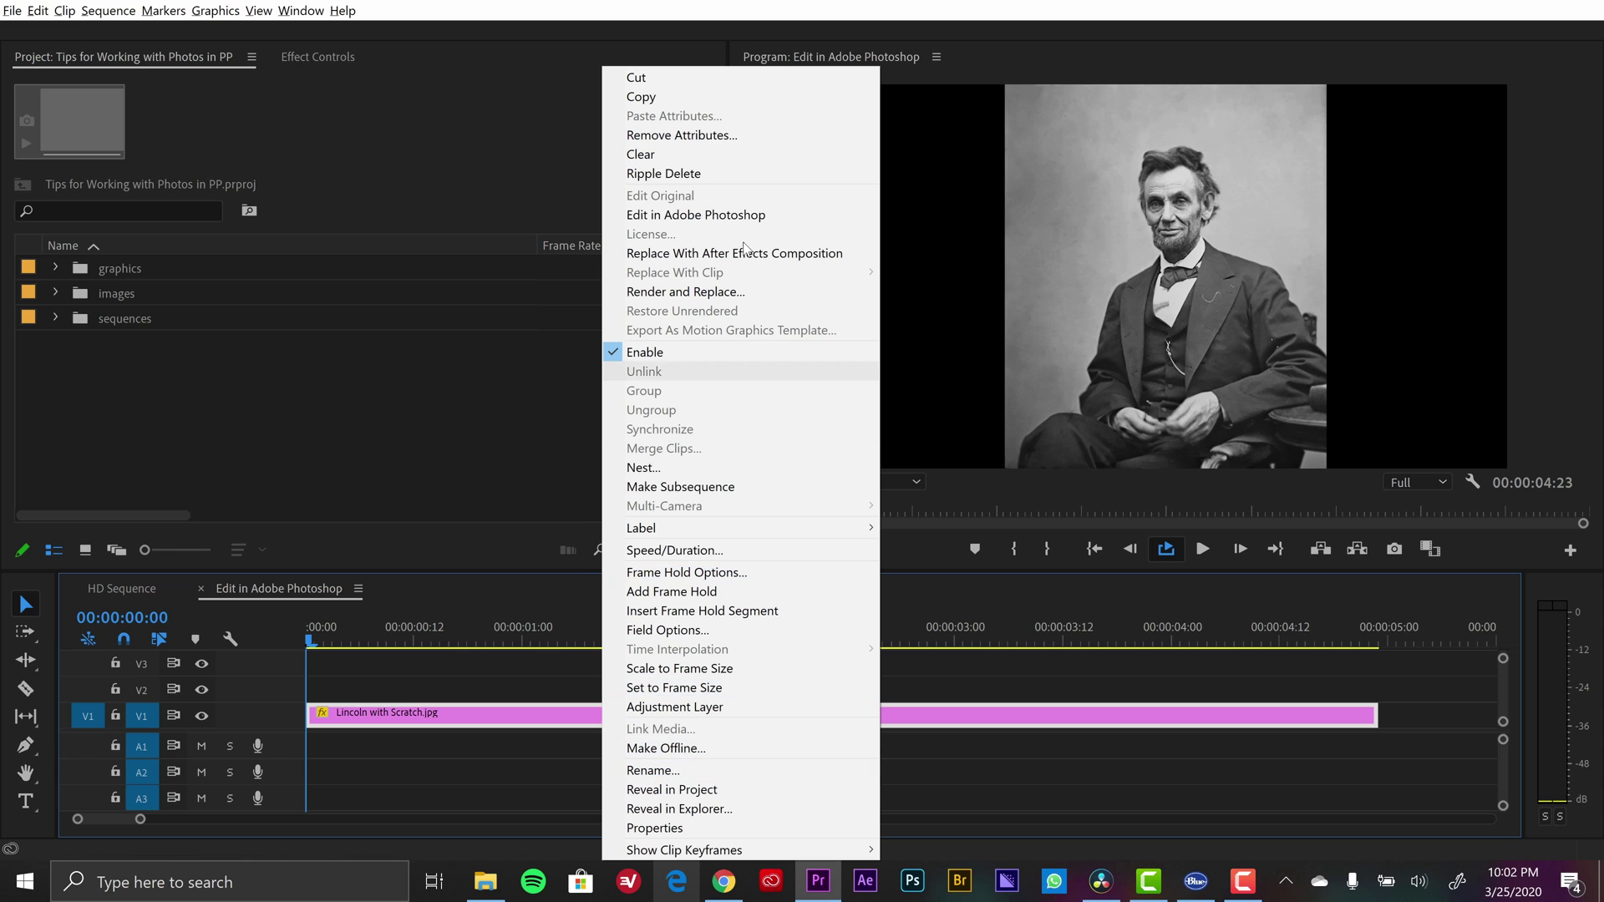
{"action": "left_click", "coordinate": [704, 215]}
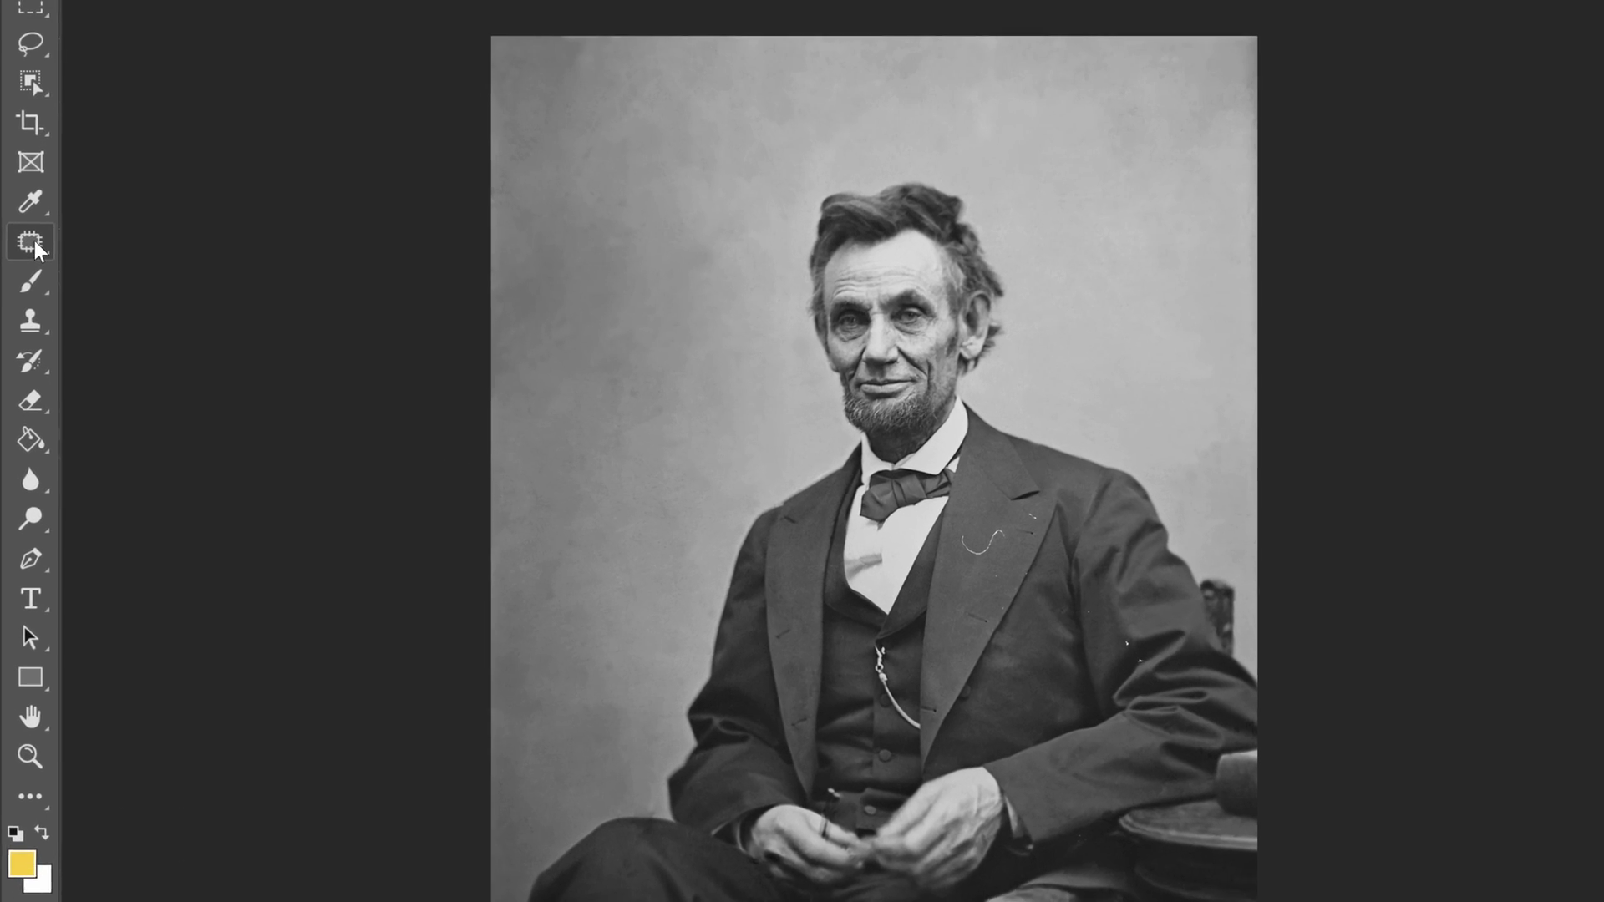
Switch to the Patch tool and view Lincoln with Scratch.jpg at 100%.
{"action": "left_click", "coordinate": [22, 297]}
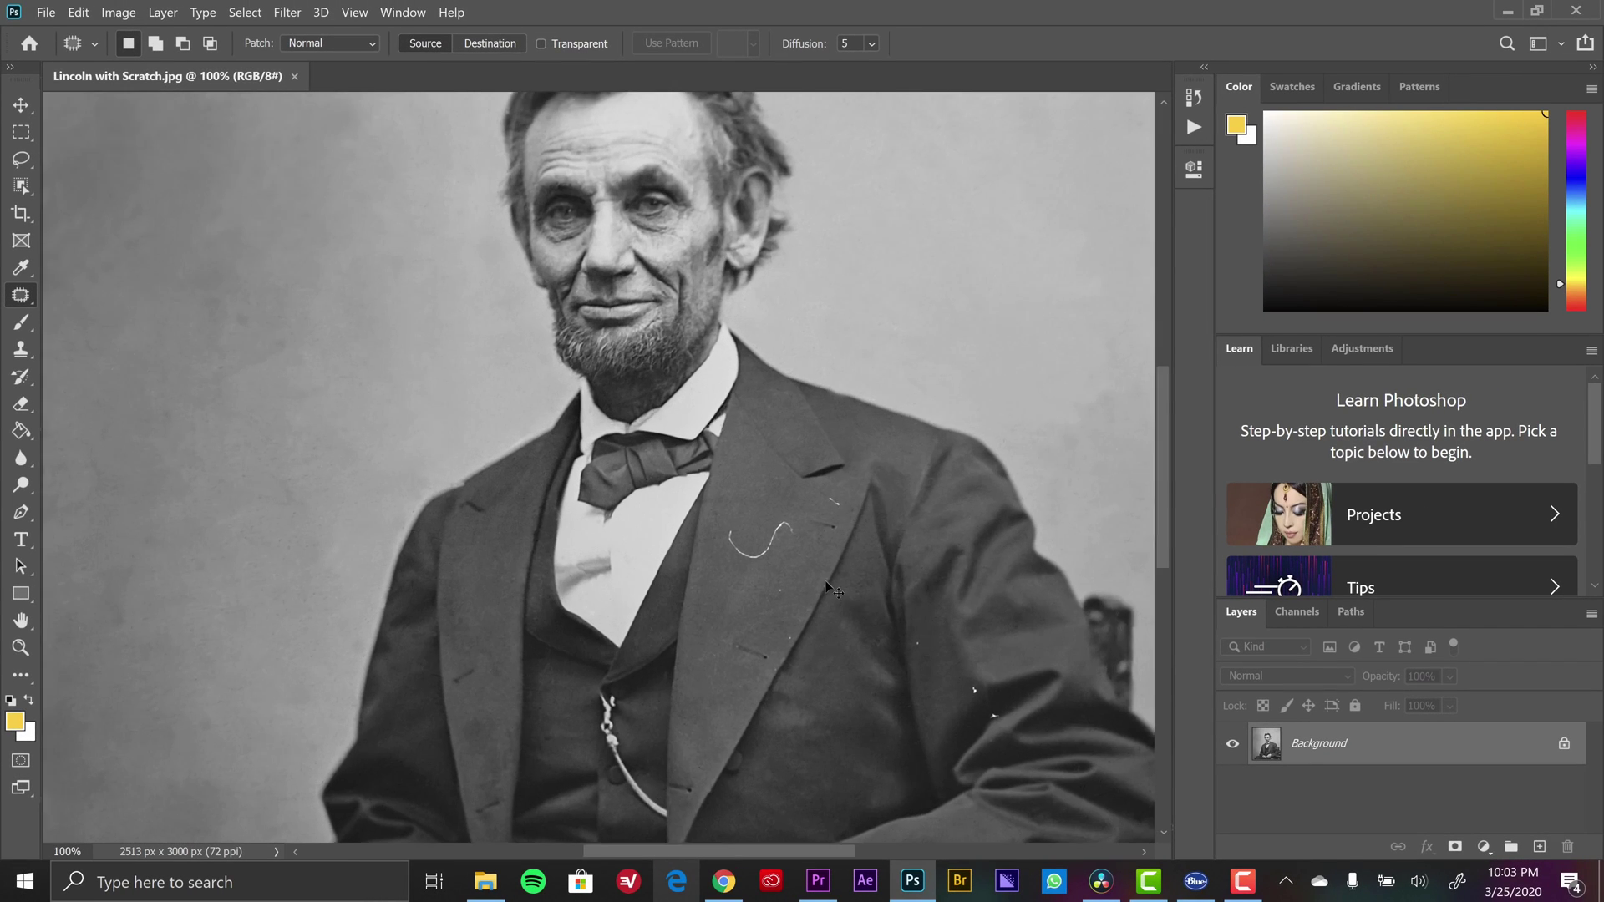
{"action": "key", "text": "ctrl+plus"}
Zoom in and patch out the curly white scratch on Lincoln's lapel.
{"action": "left_click_drag", "start_coordinate": [995, 637], "coordinate": [731, 454]}
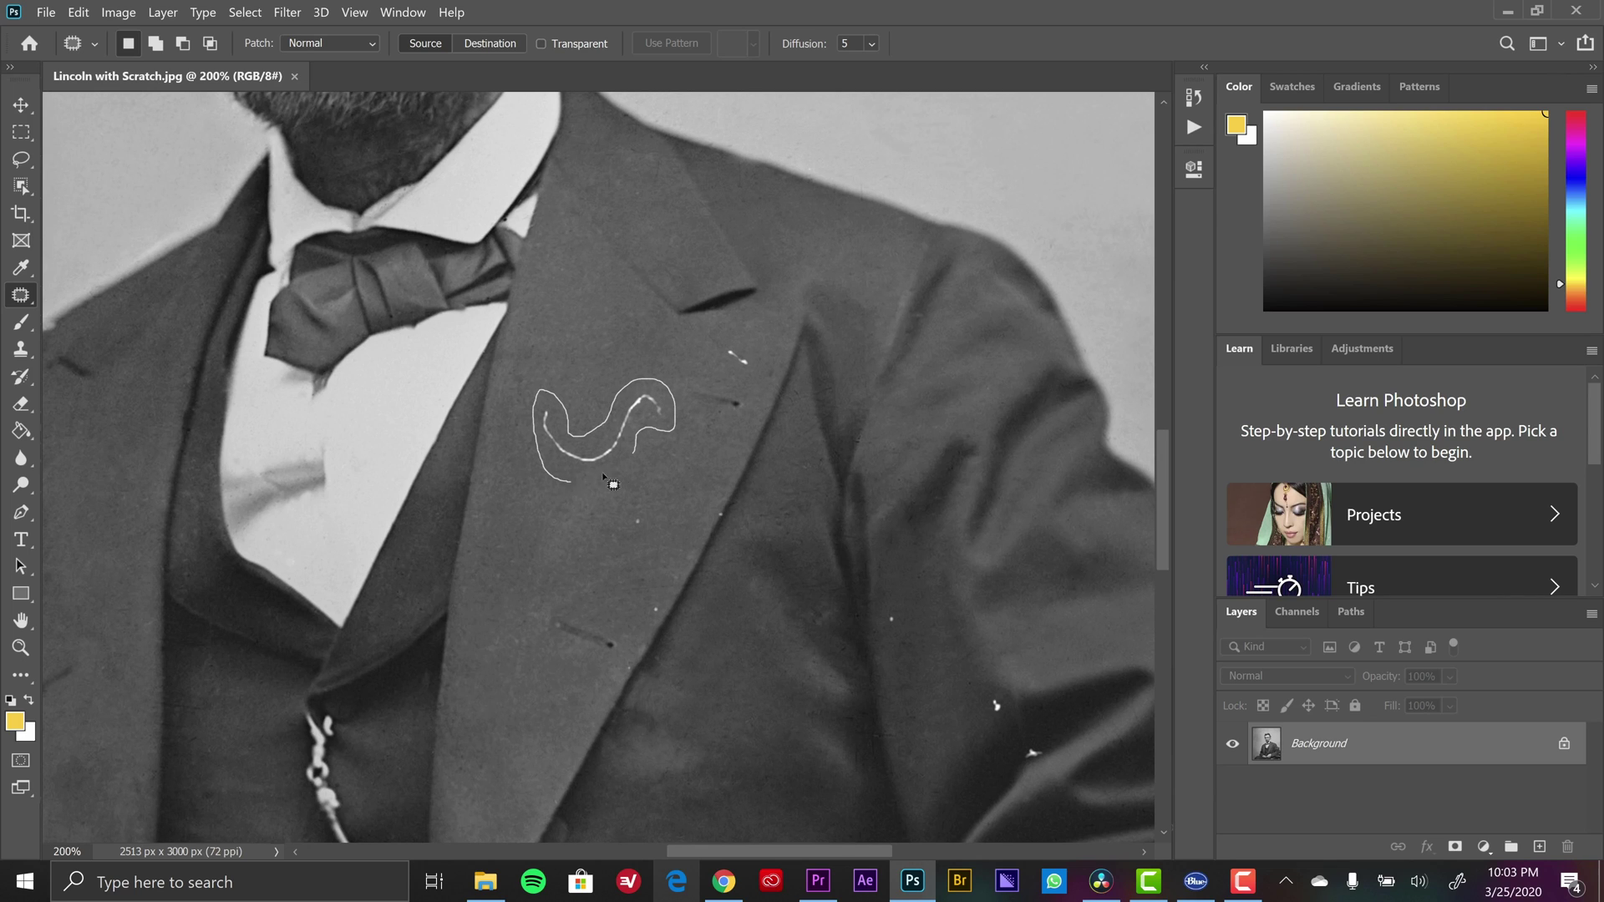
{"action": "mouse_move", "coordinate": [636, 456]}
{"action": "left_mouse_down"}
{"action": "mouse_move", "coordinate": [541, 495]}
{"action": "mouse_move", "coordinate": [529, 562]}
{"action": "left_mouse_up"}
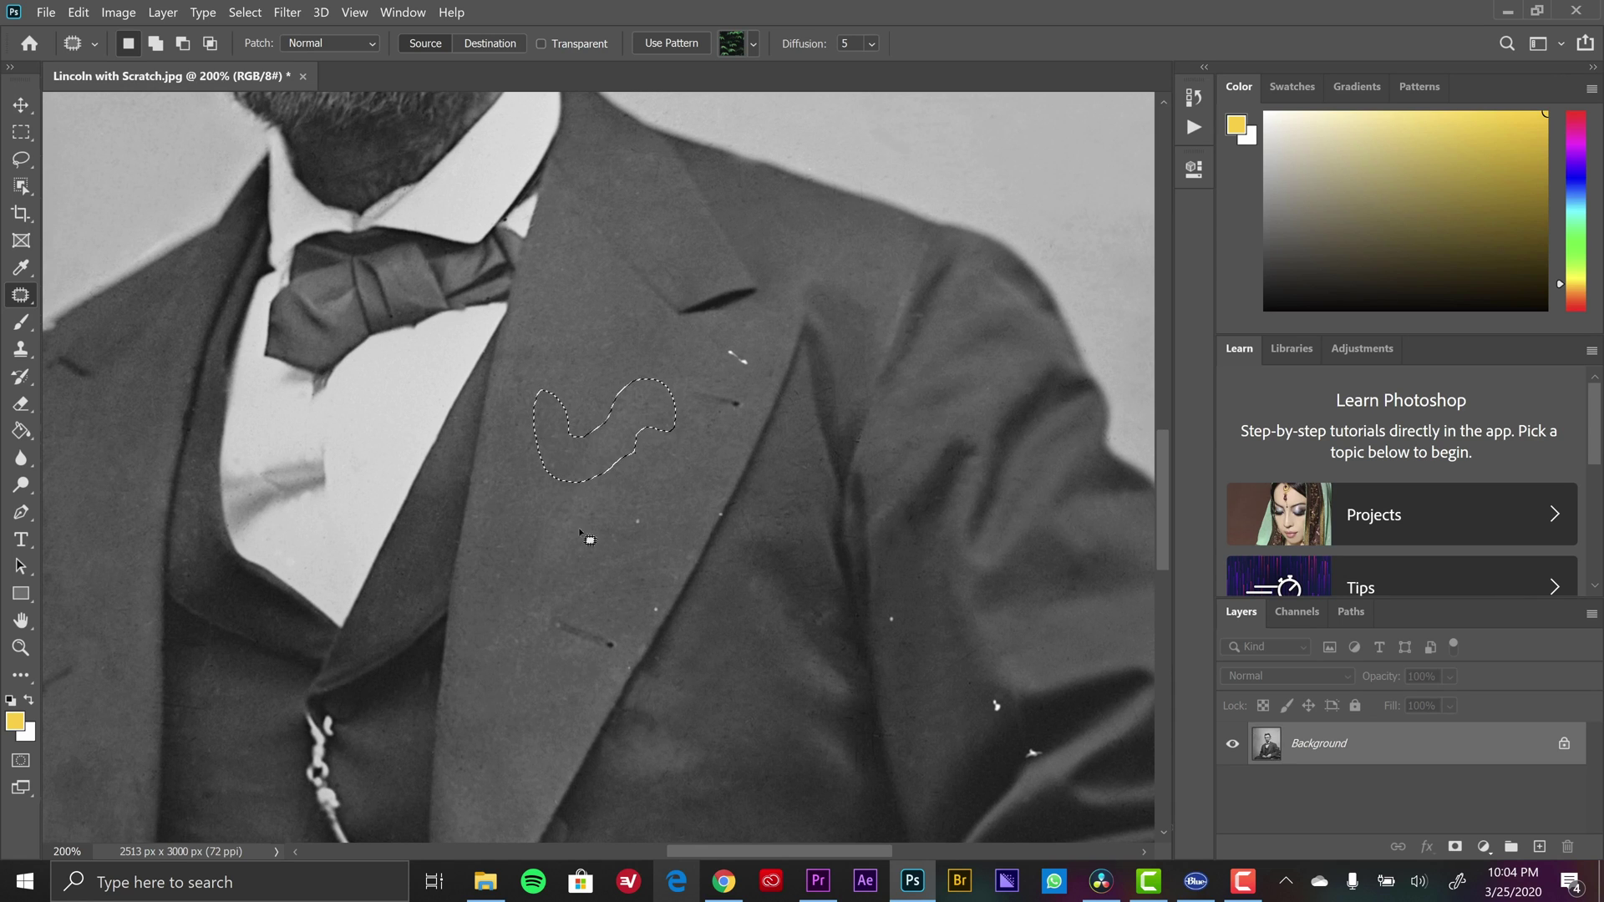
{"action": "key", "text": "ctrl+d"}
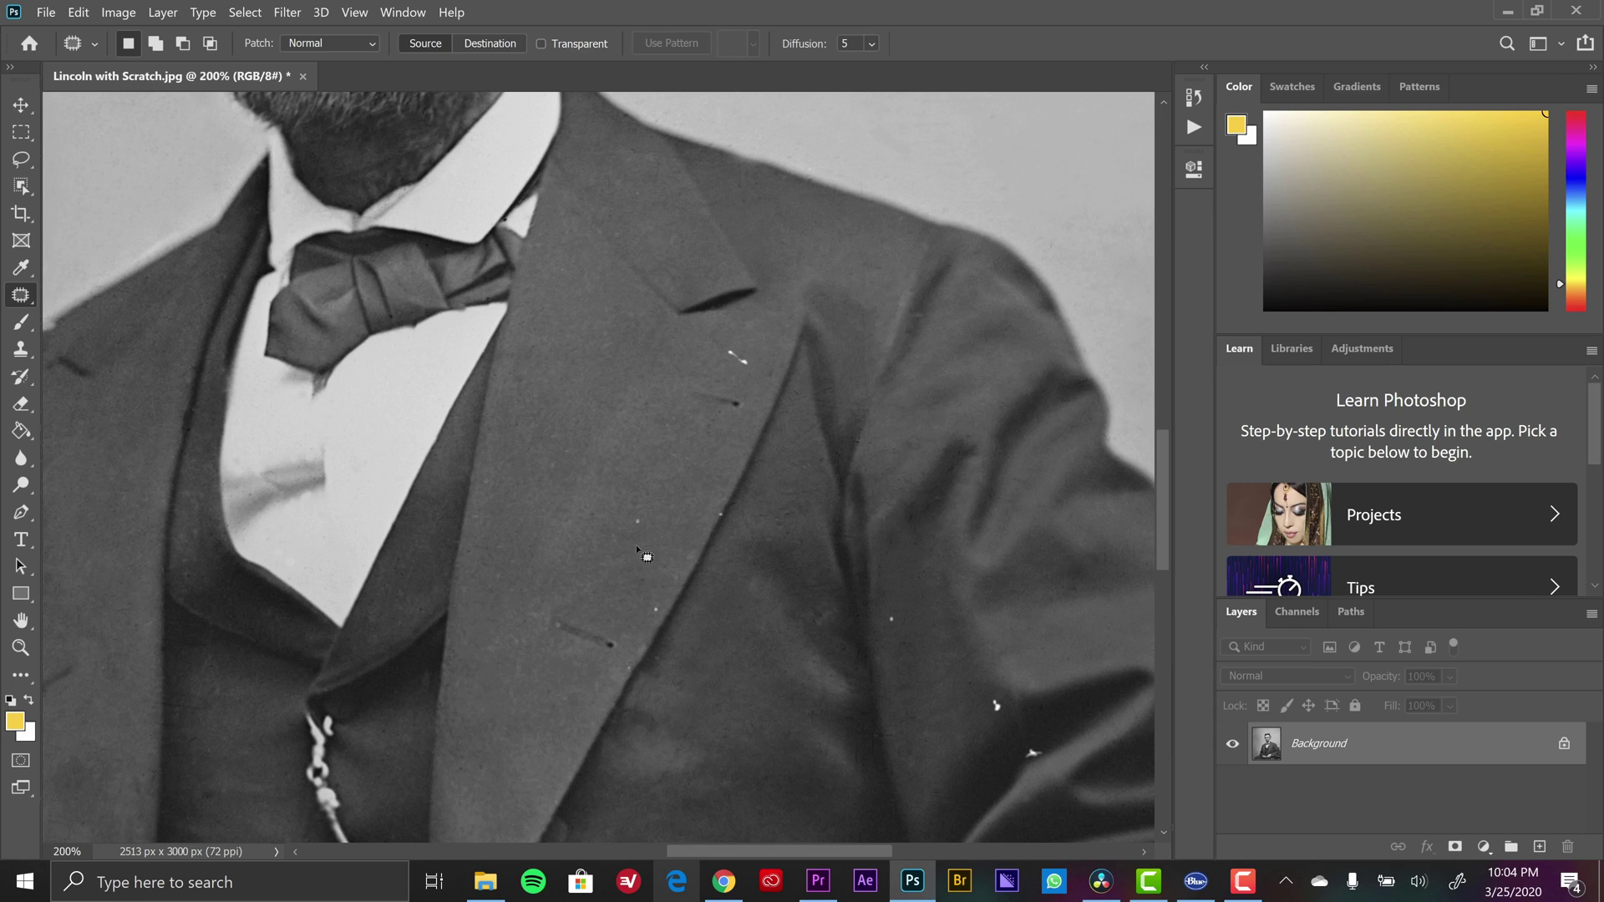
Patch the white specks on the lapel and near the sleeve with clean fabric.
{"action": "left_click_drag", "start_coordinate": [638, 535], "coordinate": [636, 535]}
{"action": "mouse_move", "coordinate": [734, 358]}
{"action": "left_mouse_down"}
{"action": "mouse_move", "coordinate": [750, 371]}
{"action": "mouse_move", "coordinate": [680, 376]}
{"action": "mouse_move", "coordinate": [735, 476]}
{"action": "left_mouse_up"}
{"action": "key", "text": "ctrl+d"}
{"action": "left_click_drag", "start_coordinate": [991, 720], "coordinate": [961, 676]}
{"action": "key", "text": "ctrl+d"}
{"action": "left_click_drag", "start_coordinate": [1031, 757], "coordinate": [1036, 759]}
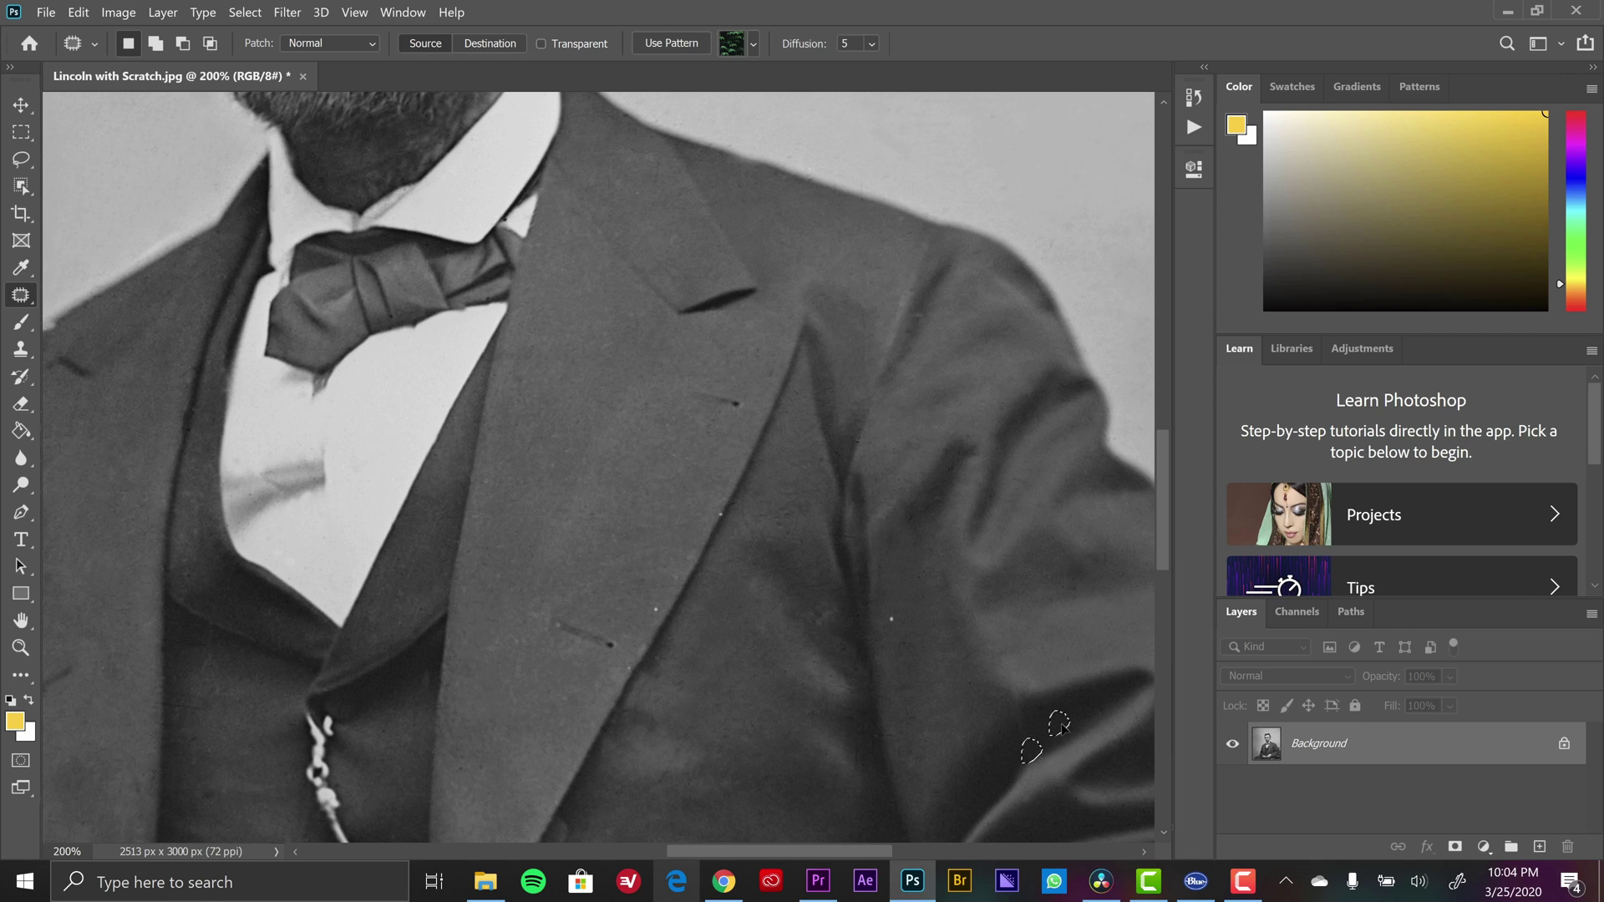
{"action": "key", "text": "ctrl+d"}
Patch the remaining white spots on the jacket, then zoom out to the whole photo.
{"action": "left_click_drag", "start_coordinate": [905, 635], "coordinate": [904, 673]}
{"action": "left_click_drag", "start_coordinate": [650, 619], "coordinate": [685, 585]}
{"action": "key", "text": "ctrl+d"}
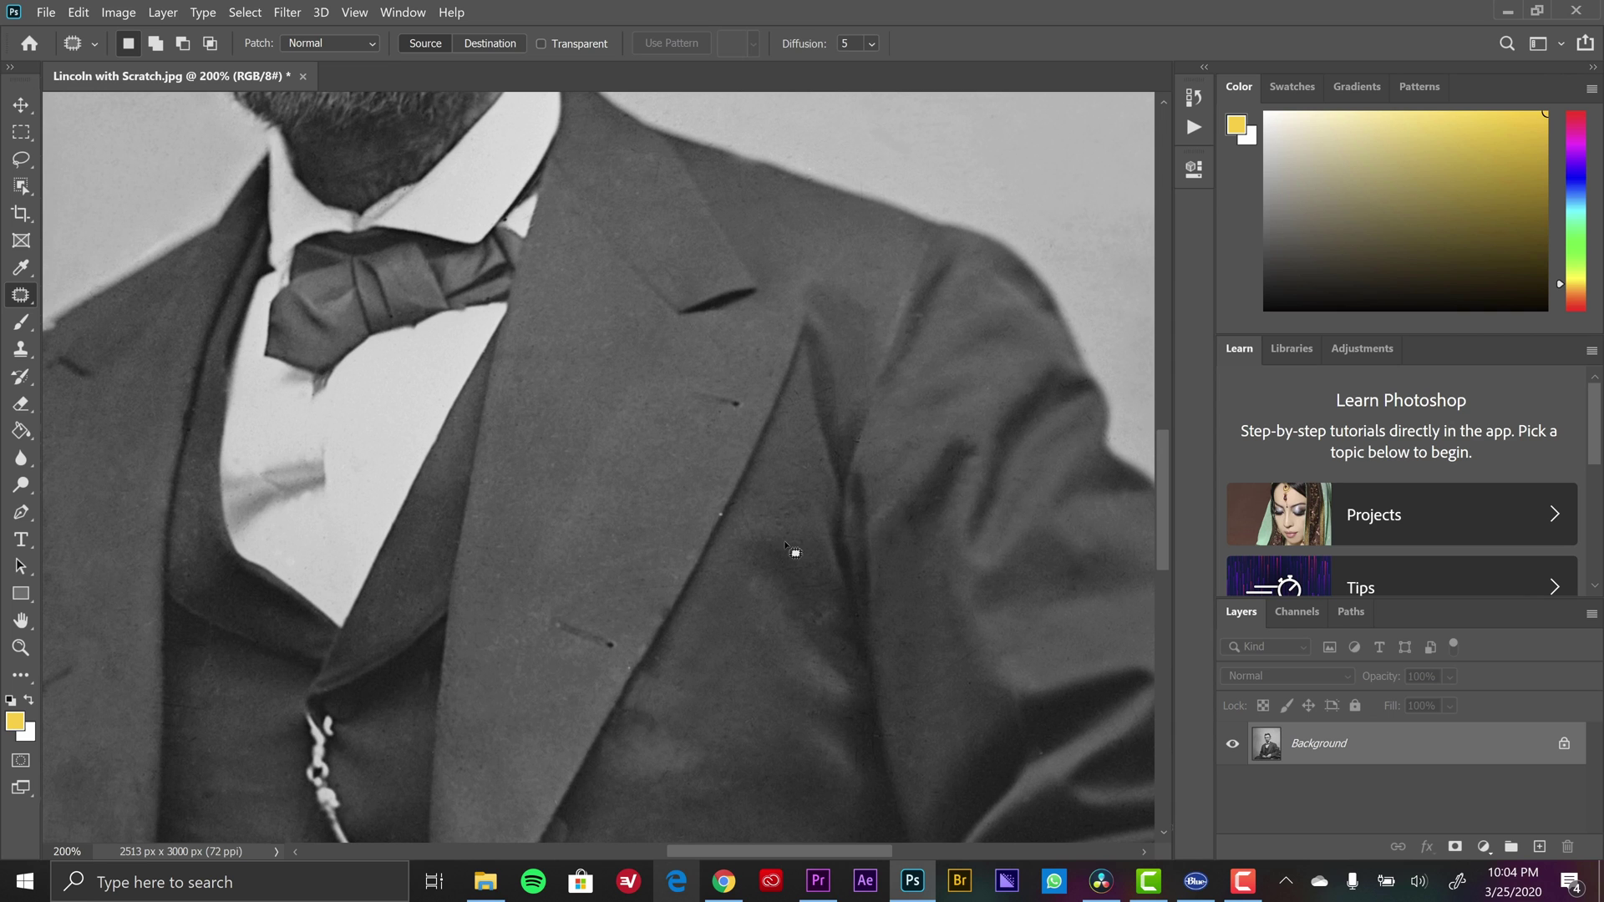
{"action": "key", "text": "ctrl+minus"}
{"action": "key", "text": "ctrl+minus"}
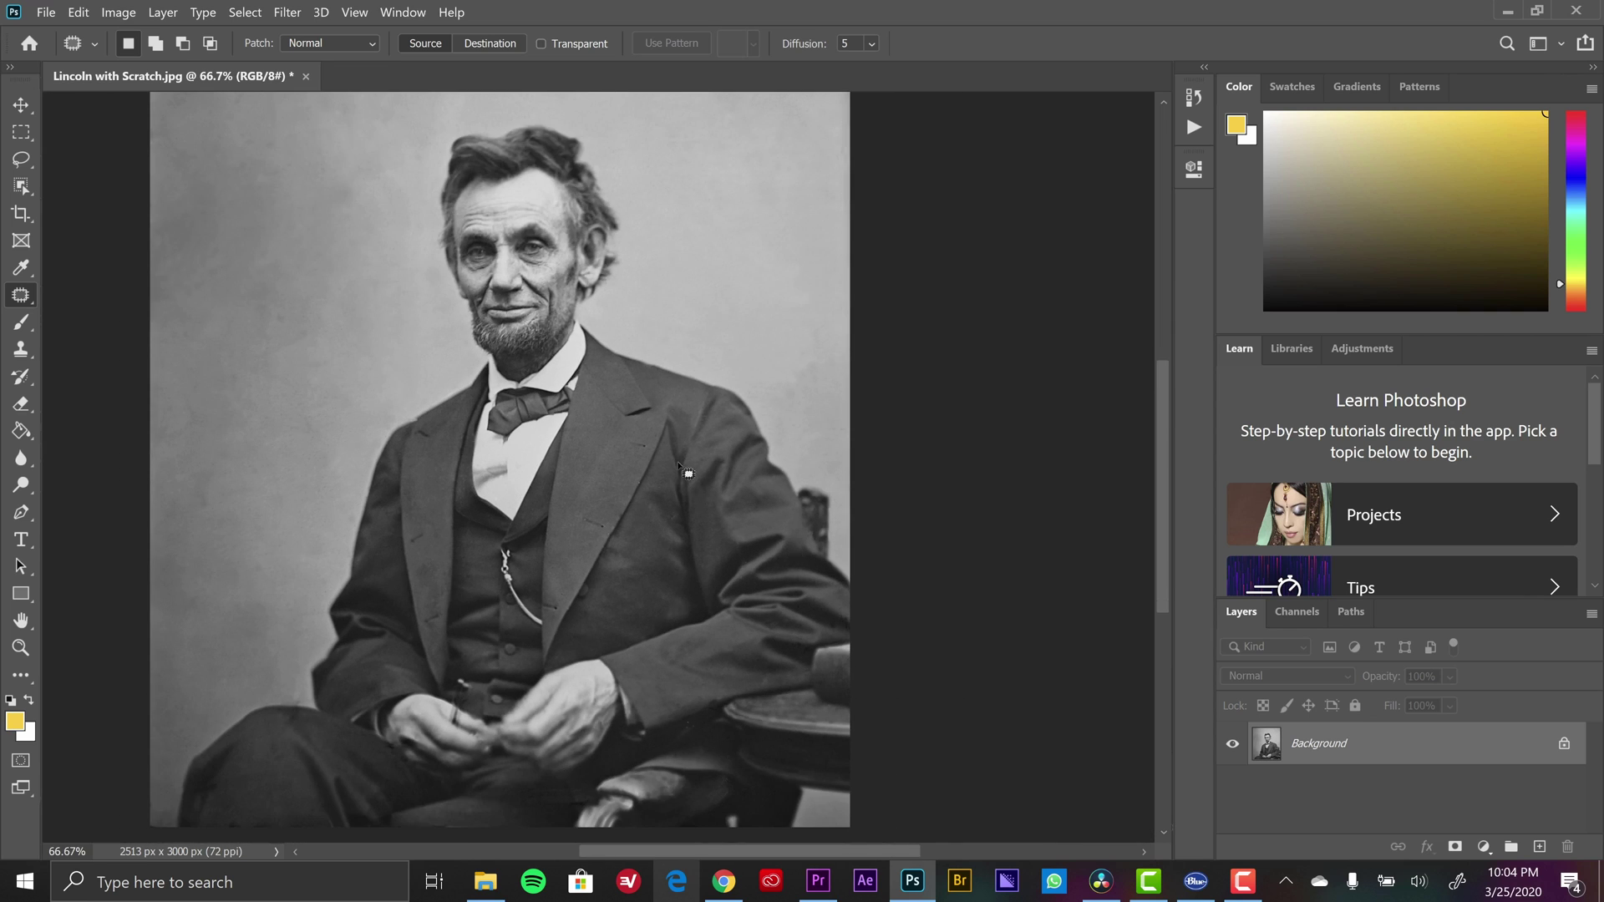
{"action": "key", "text": "ctrl+minus"}
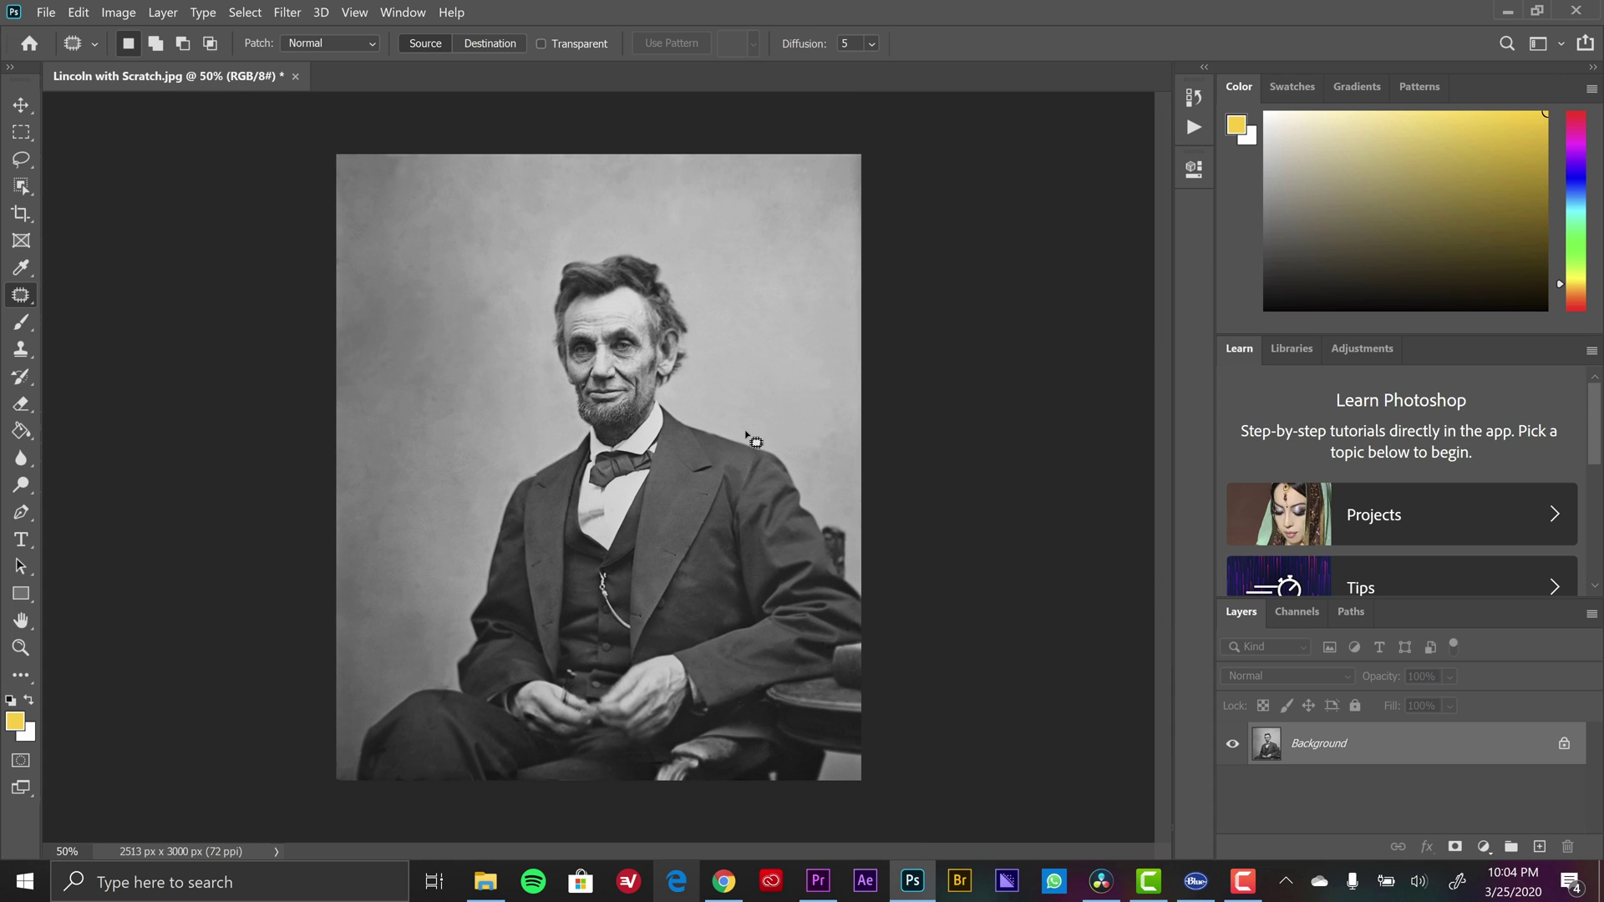
Save the repaired Lincoln photo in Photoshop and return to Premiere Pro.
{"action": "key", "text": "ctrl+s"}
{"action": "key", "text": "alt+Tab"}
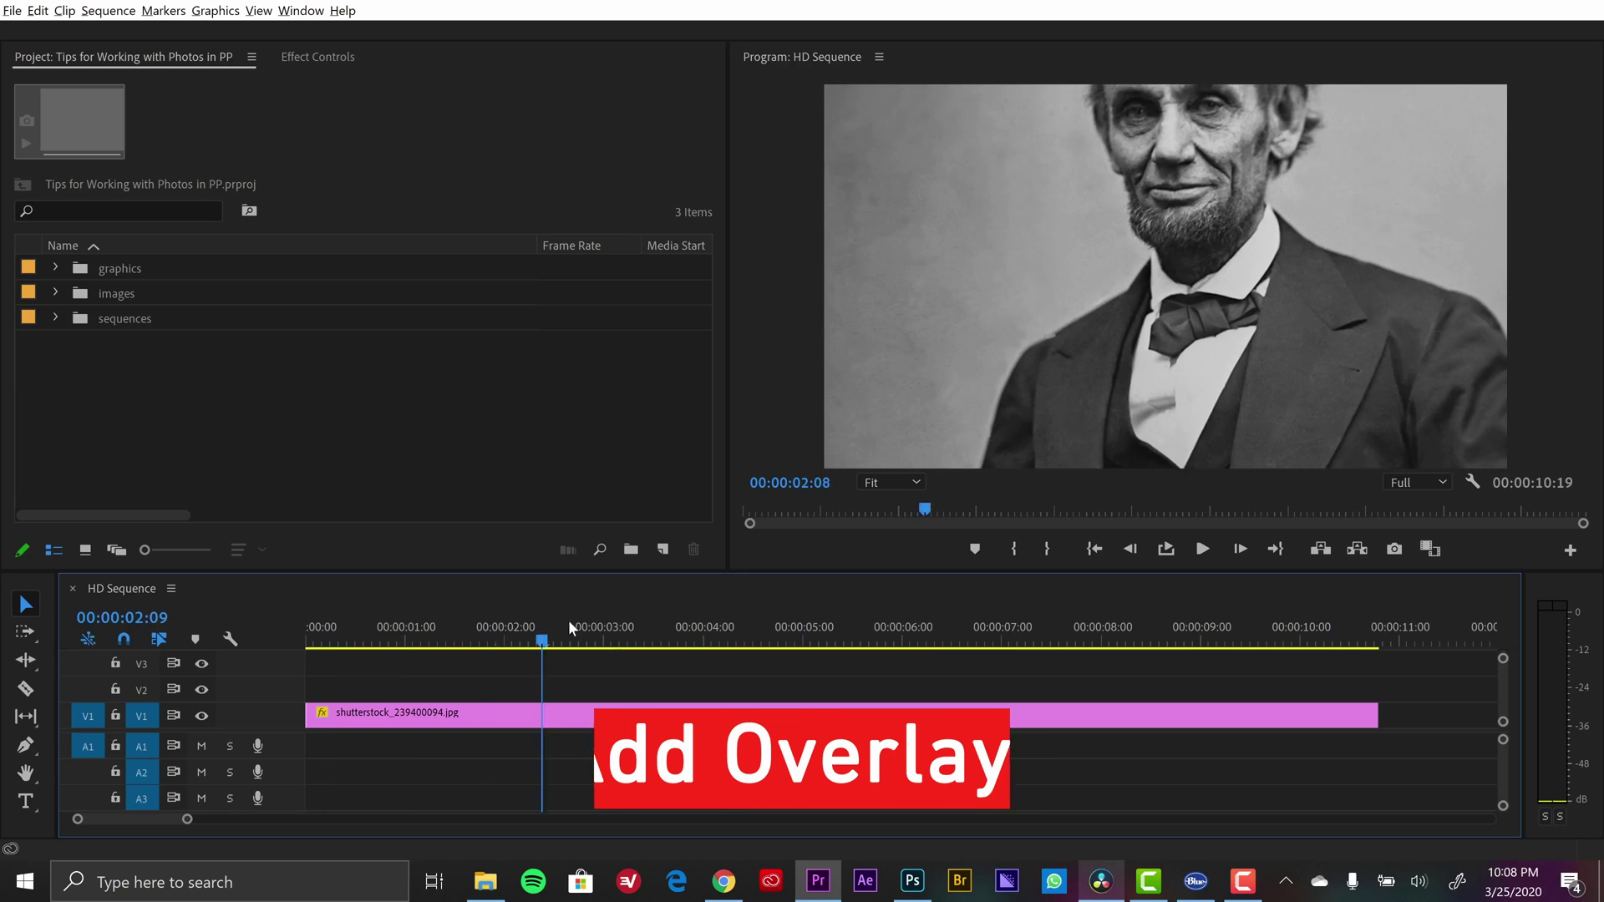
{"action": "left_click_drag", "start_coordinate": [633, 621], "coordinate": [713, 614]}
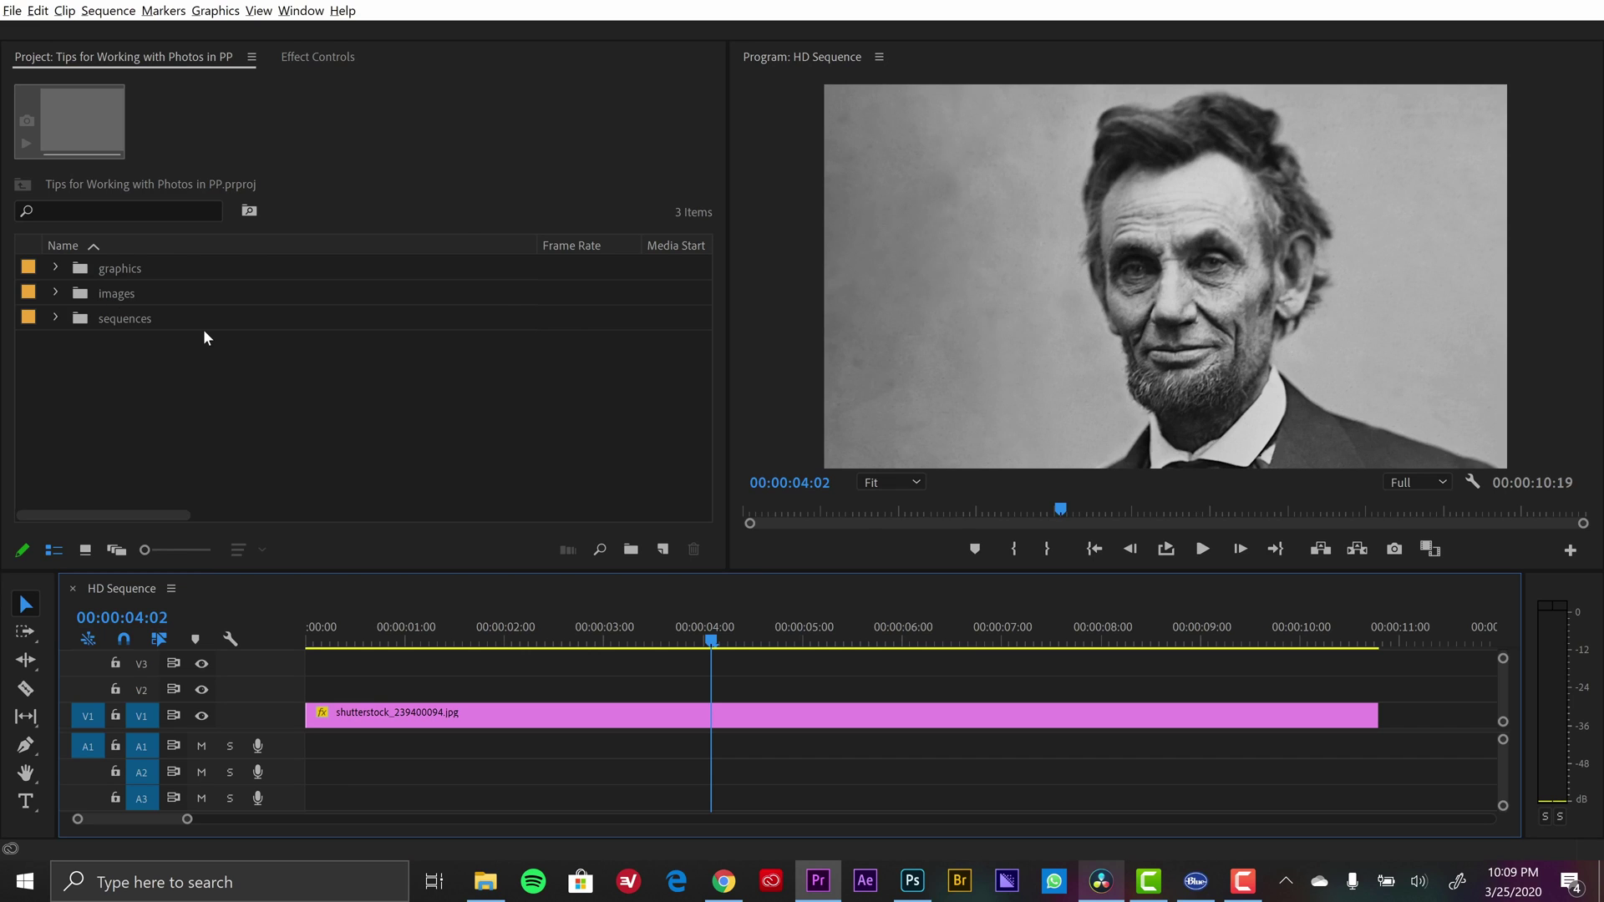
Read the Shutterstock free film grain overlays article in Chrome, then return to Premiere Pro.
{"action": "key", "text": "alt+Tab"}
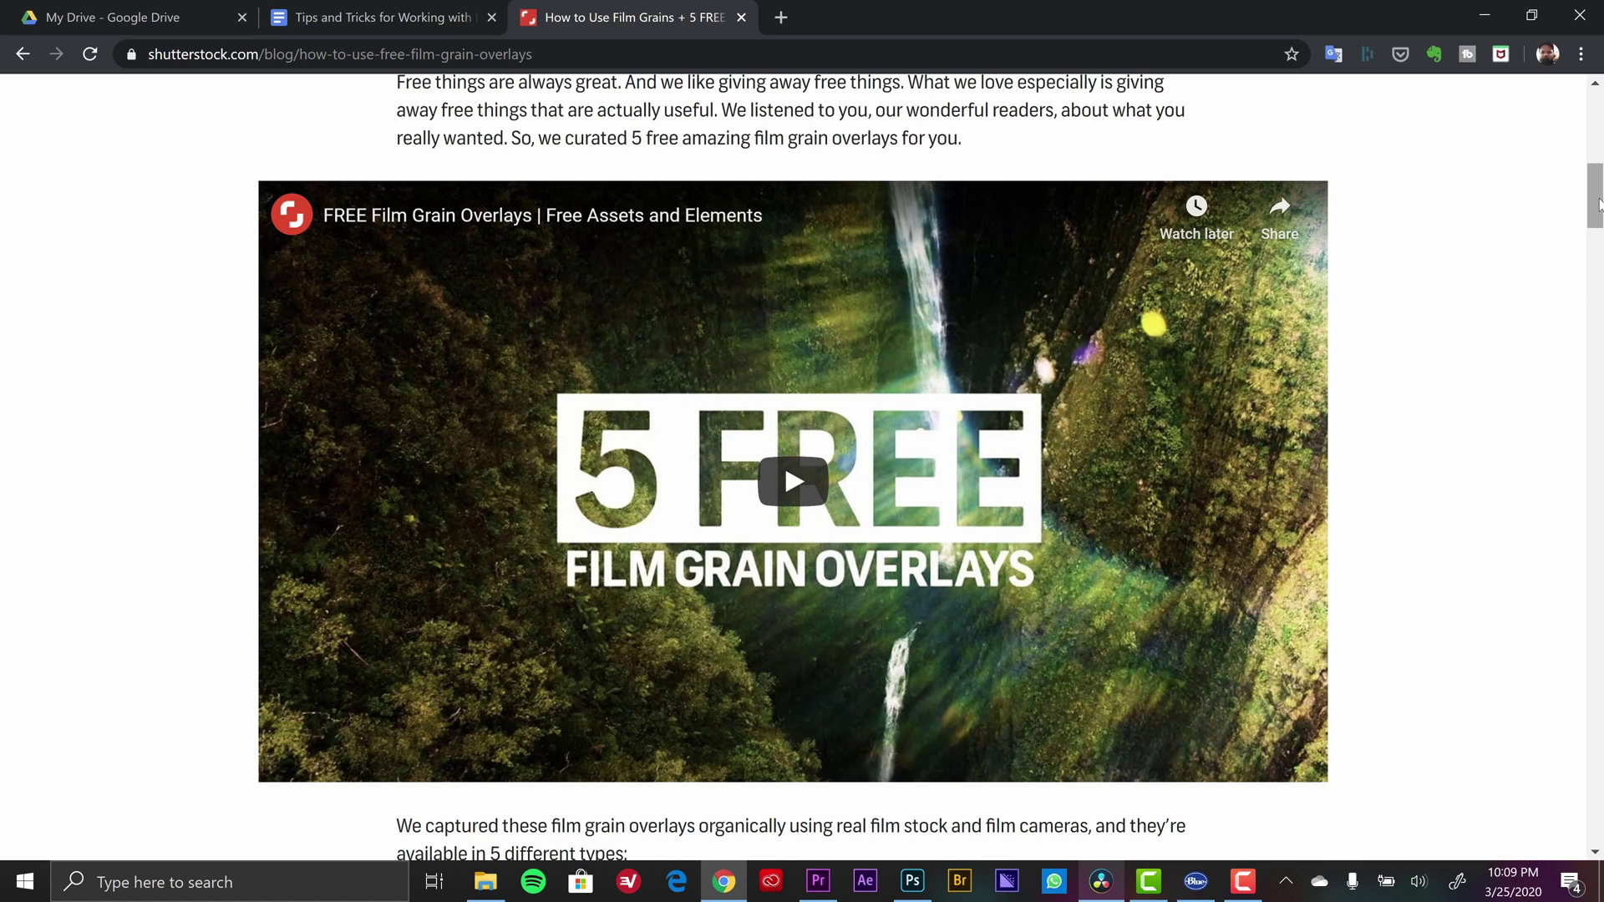
{"action": "left_click_drag", "start_coordinate": [1599, 205], "coordinate": [1599, 181]}
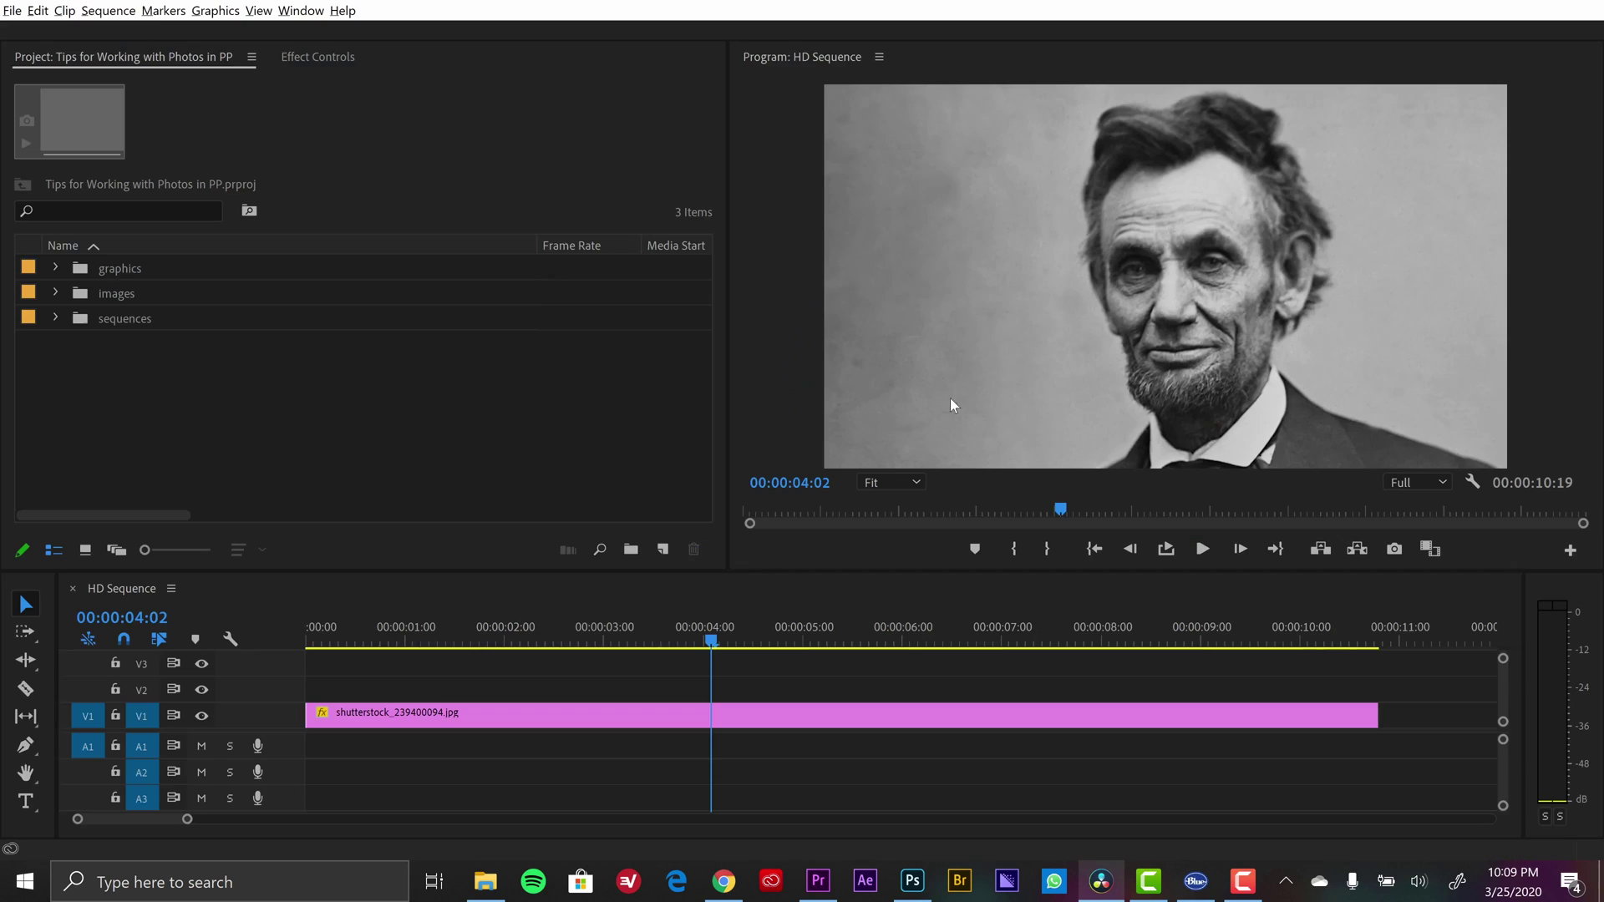
{"action": "key", "text": "alt+Tab"}
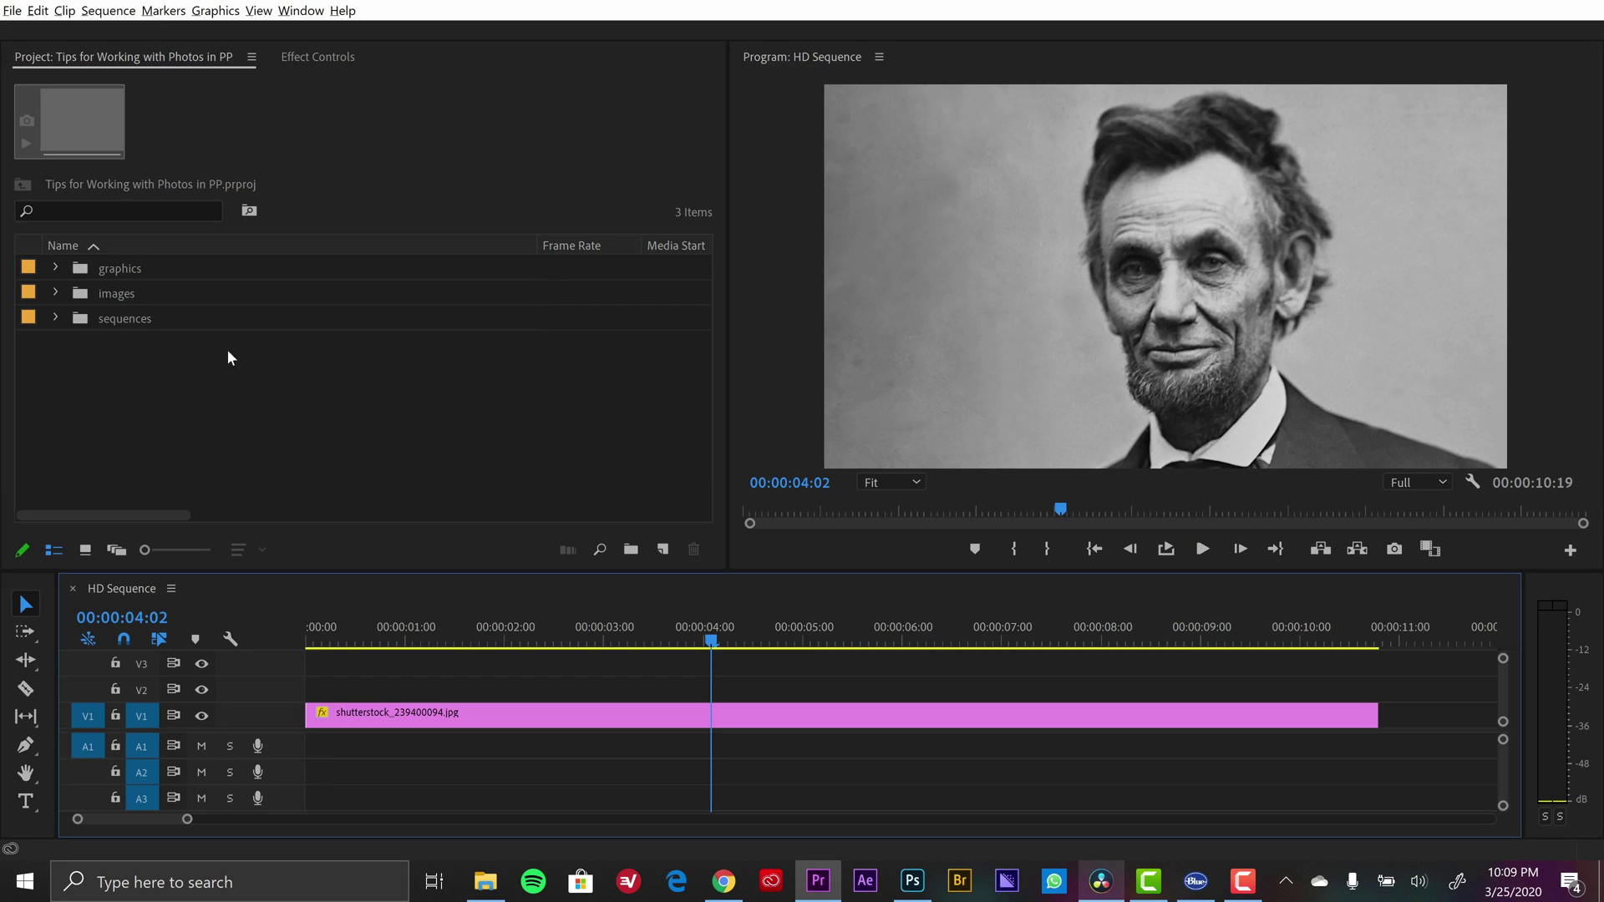
Place 8mm Course.mp4 from the film grain overlays folder on V2 at the sequence start.
{"action": "left_click", "coordinate": [55, 267]}
{"action": "left_click", "coordinate": [77, 293]}
{"action": "left_click", "coordinate": [168, 318]}
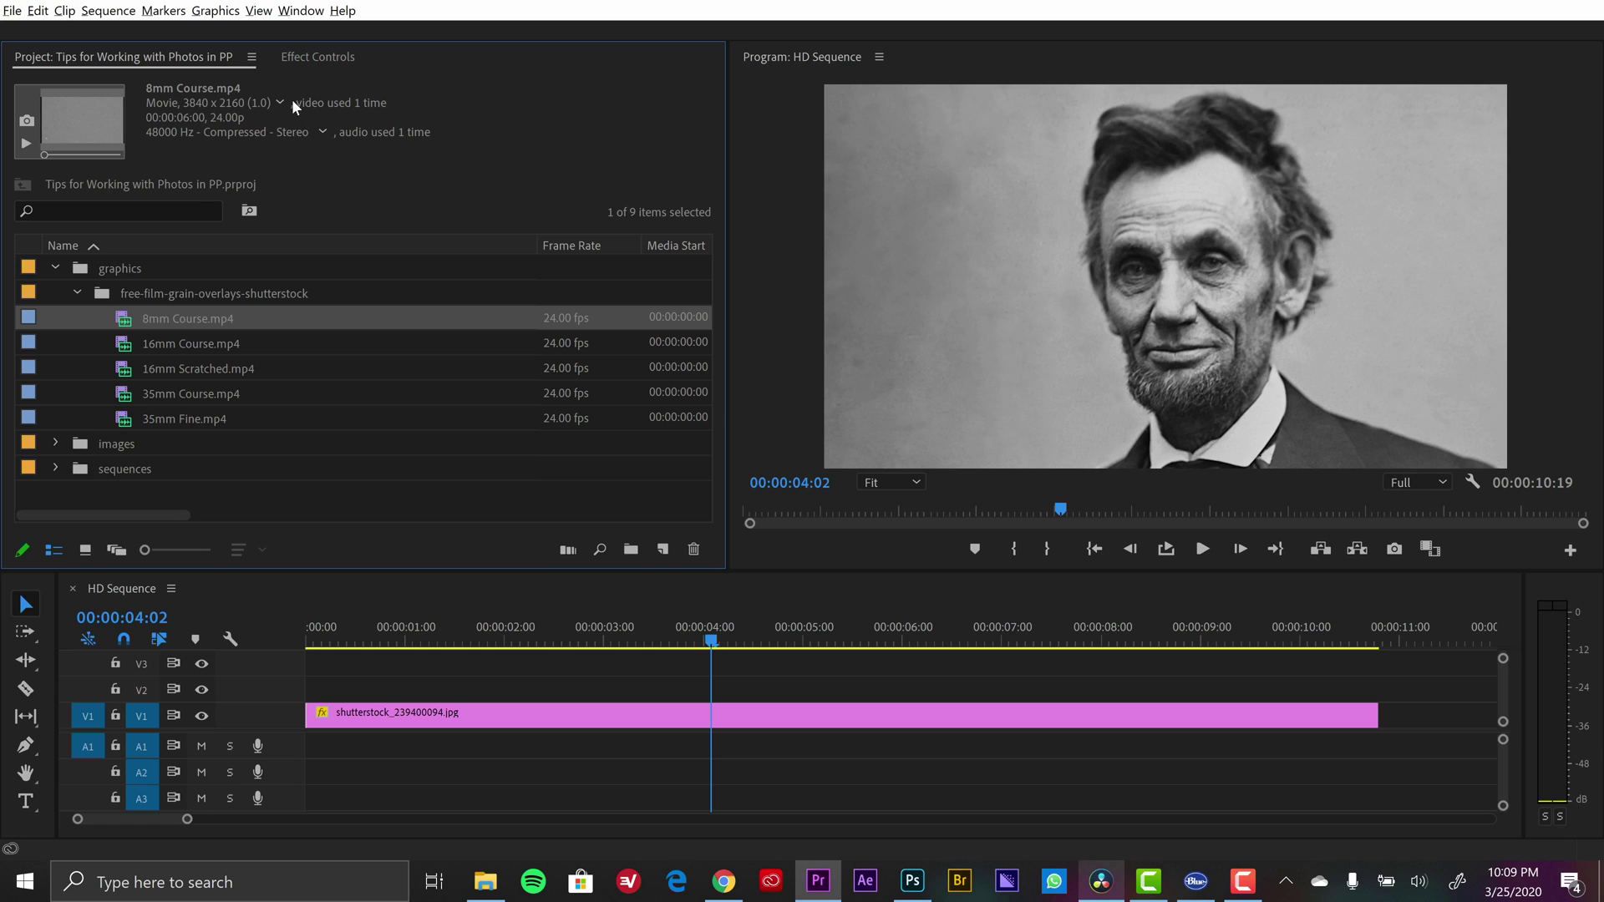
{"action": "left_click_drag", "start_coordinate": [330, 523], "coordinate": [378, 696]}
{"action": "left_click_drag", "start_coordinate": [378, 696], "coordinate": [1001, 689]}
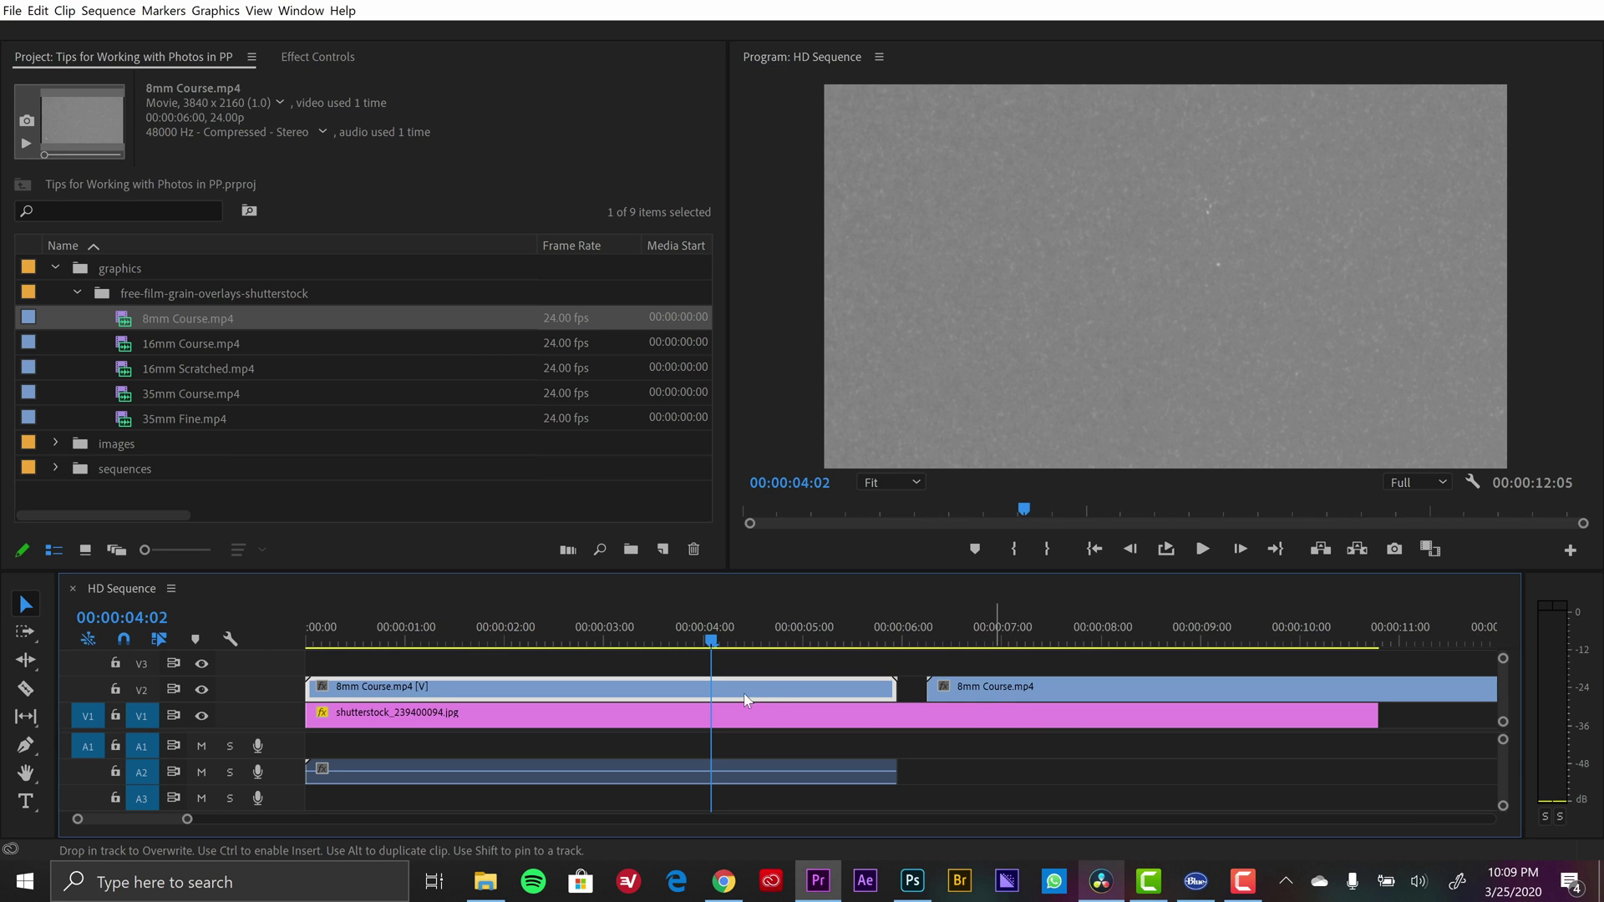
{"action": "key", "text": "Escape"}
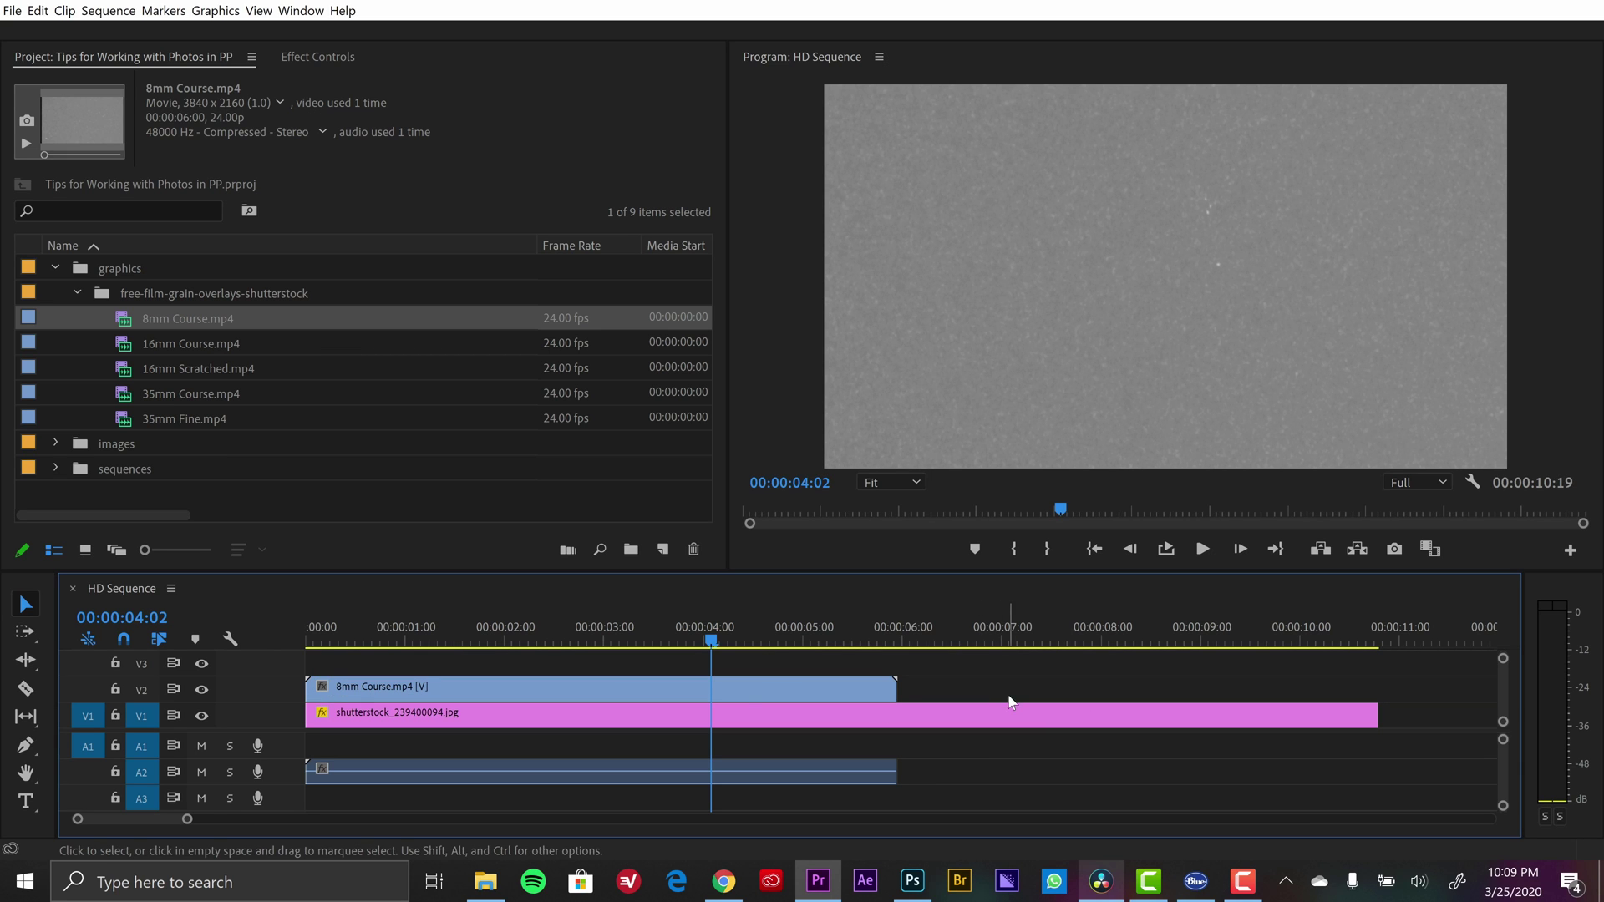
Scale the 8mm Course grain clip with Set to Frame Size to fill the HD frame.
{"action": "left_click", "coordinate": [695, 684]}
{"action": "left_click_drag", "start_coordinate": [704, 631], "coordinate": [534, 644]}
{"action": "right_click", "coordinate": [595, 687]}
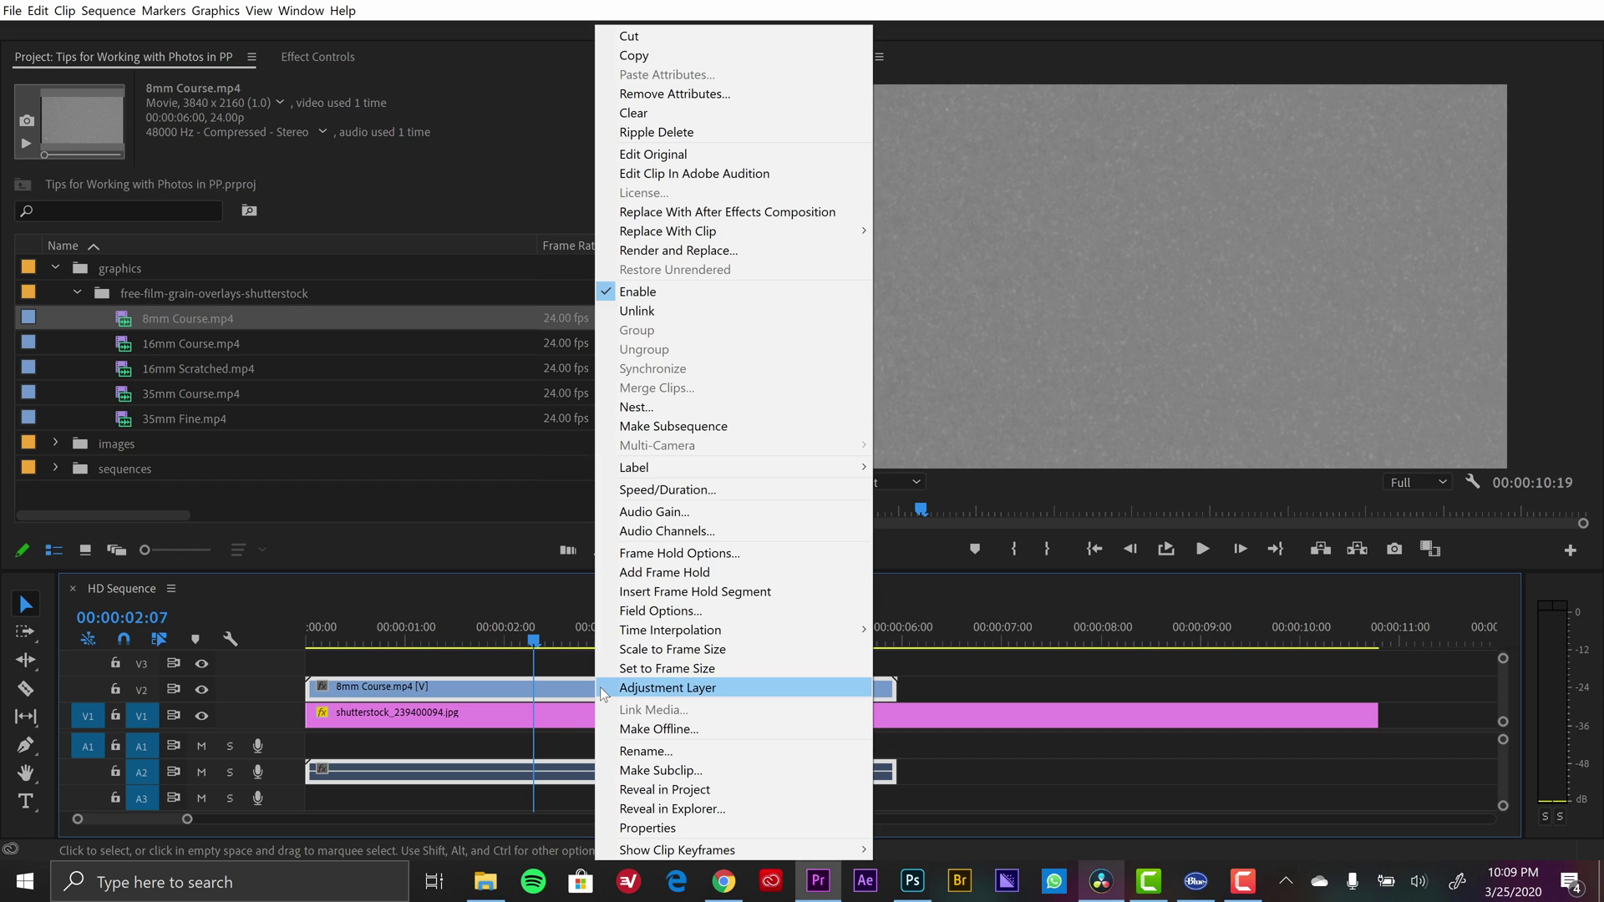
{"action": "left_click", "coordinate": [679, 667]}
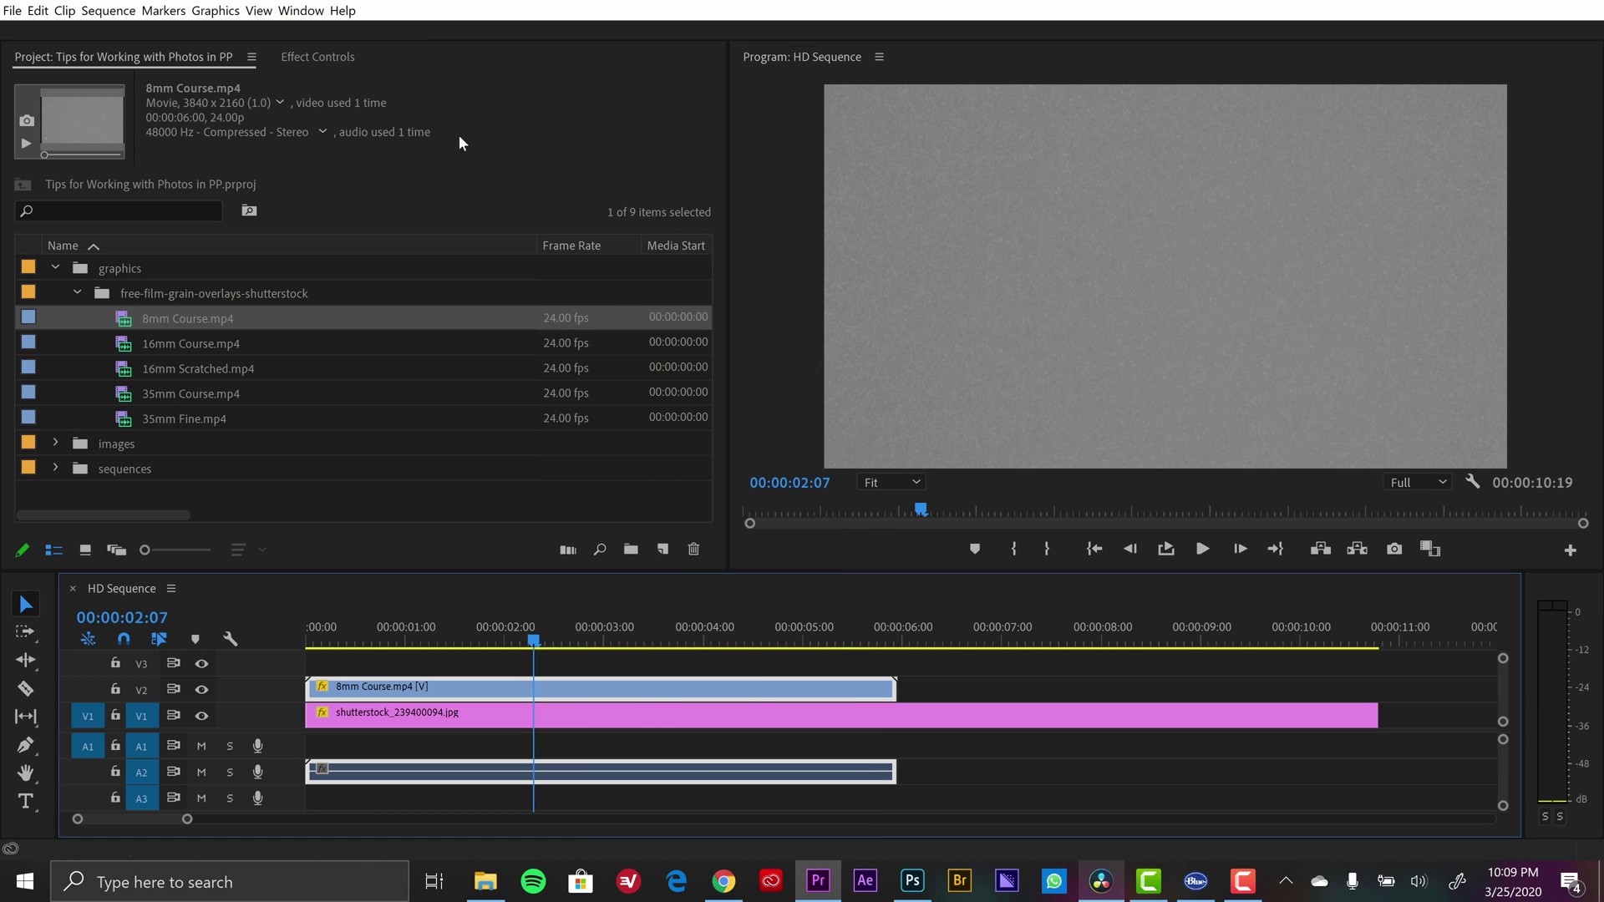
Set the grain clip's Opacity blend mode to Overlay.
{"action": "left_click", "coordinate": [326, 57]}
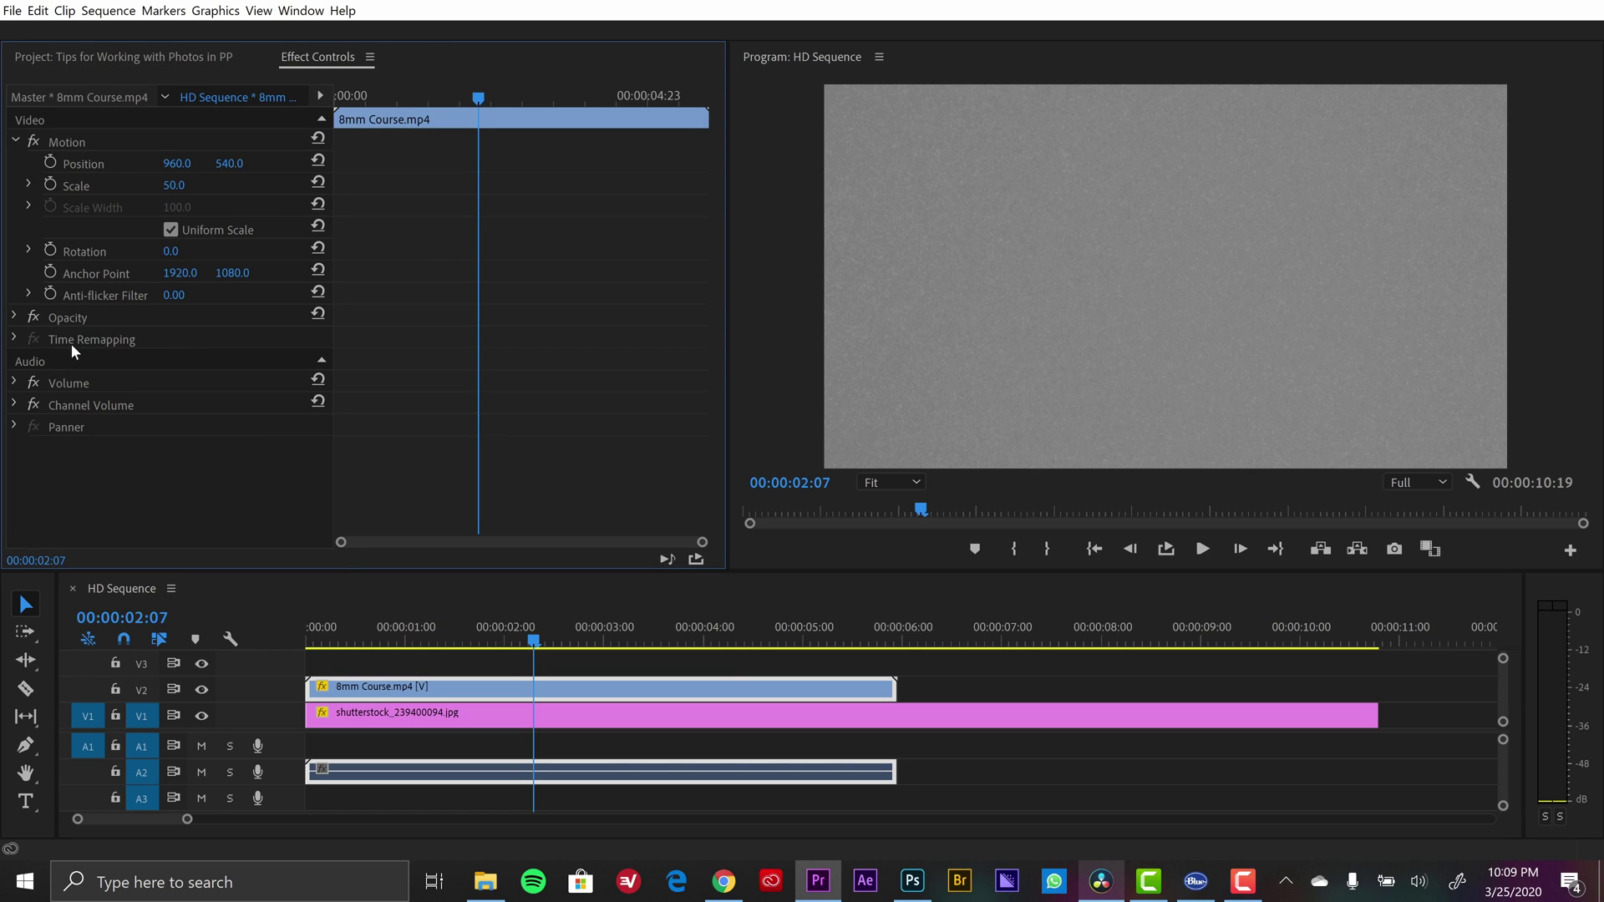
{"action": "left_click", "coordinate": [14, 318]}
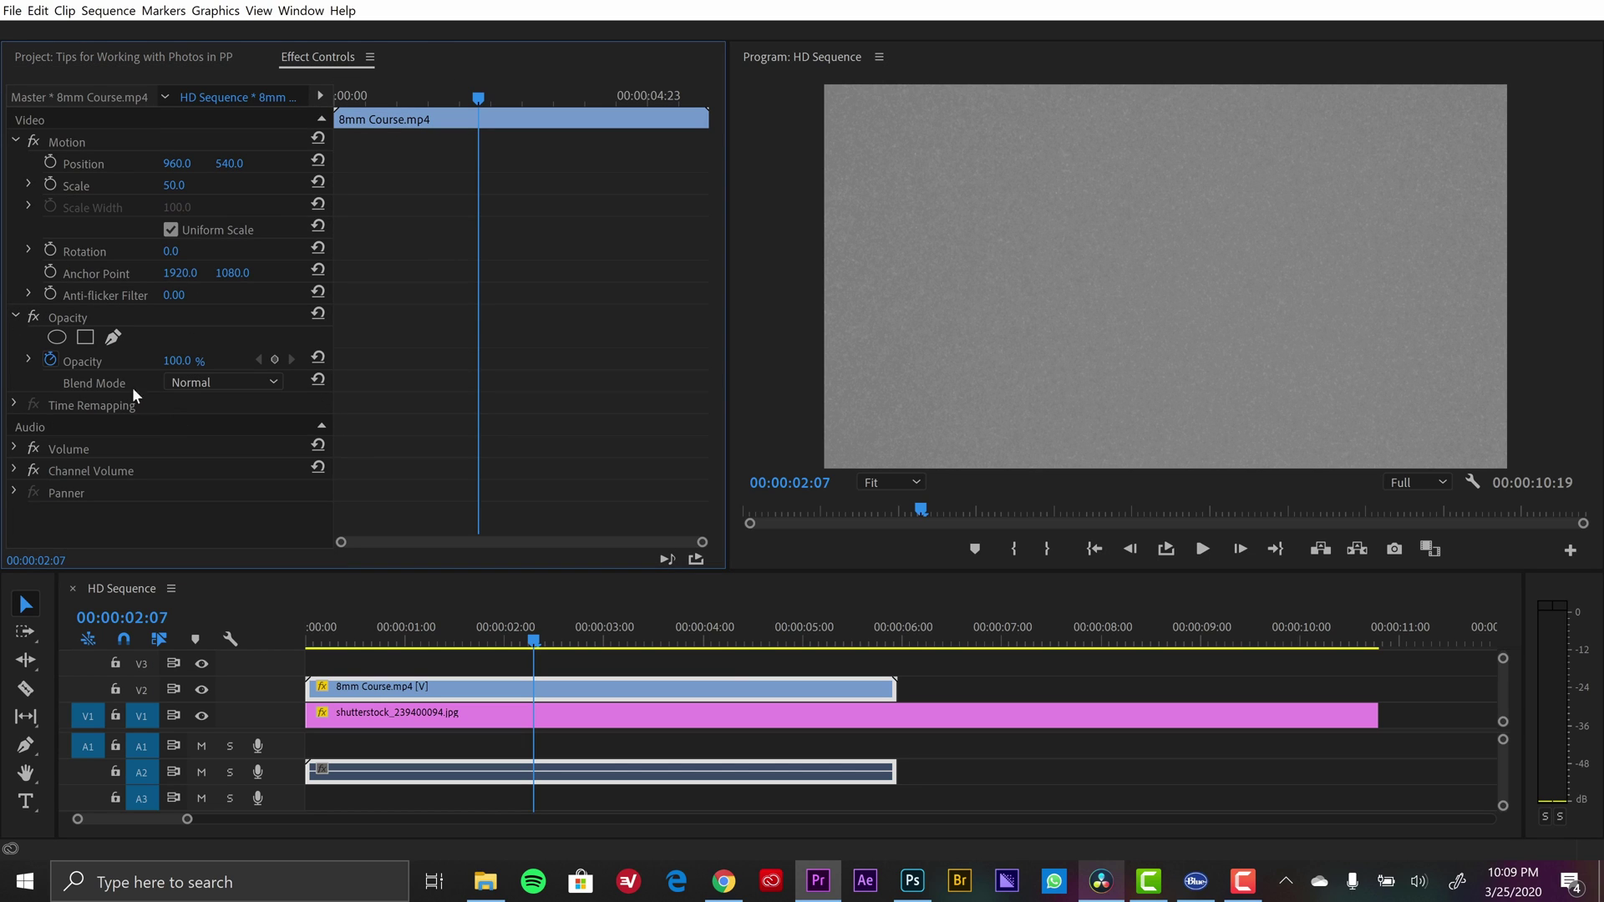
{"action": "left_click", "coordinate": [199, 381]}
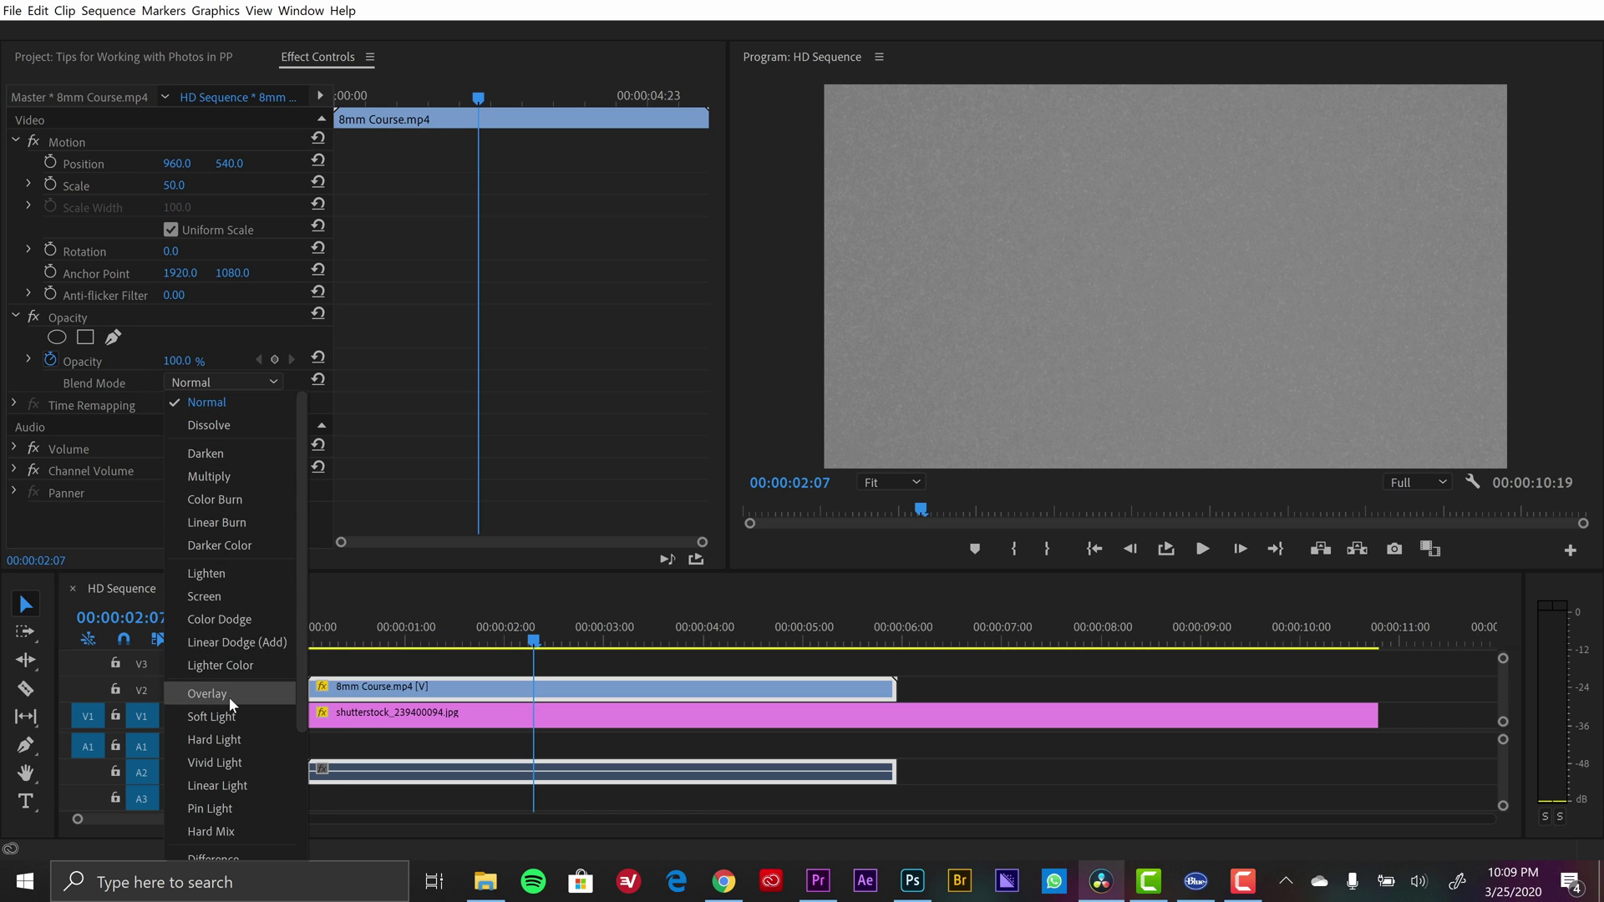
{"action": "left_click", "coordinate": [208, 695]}
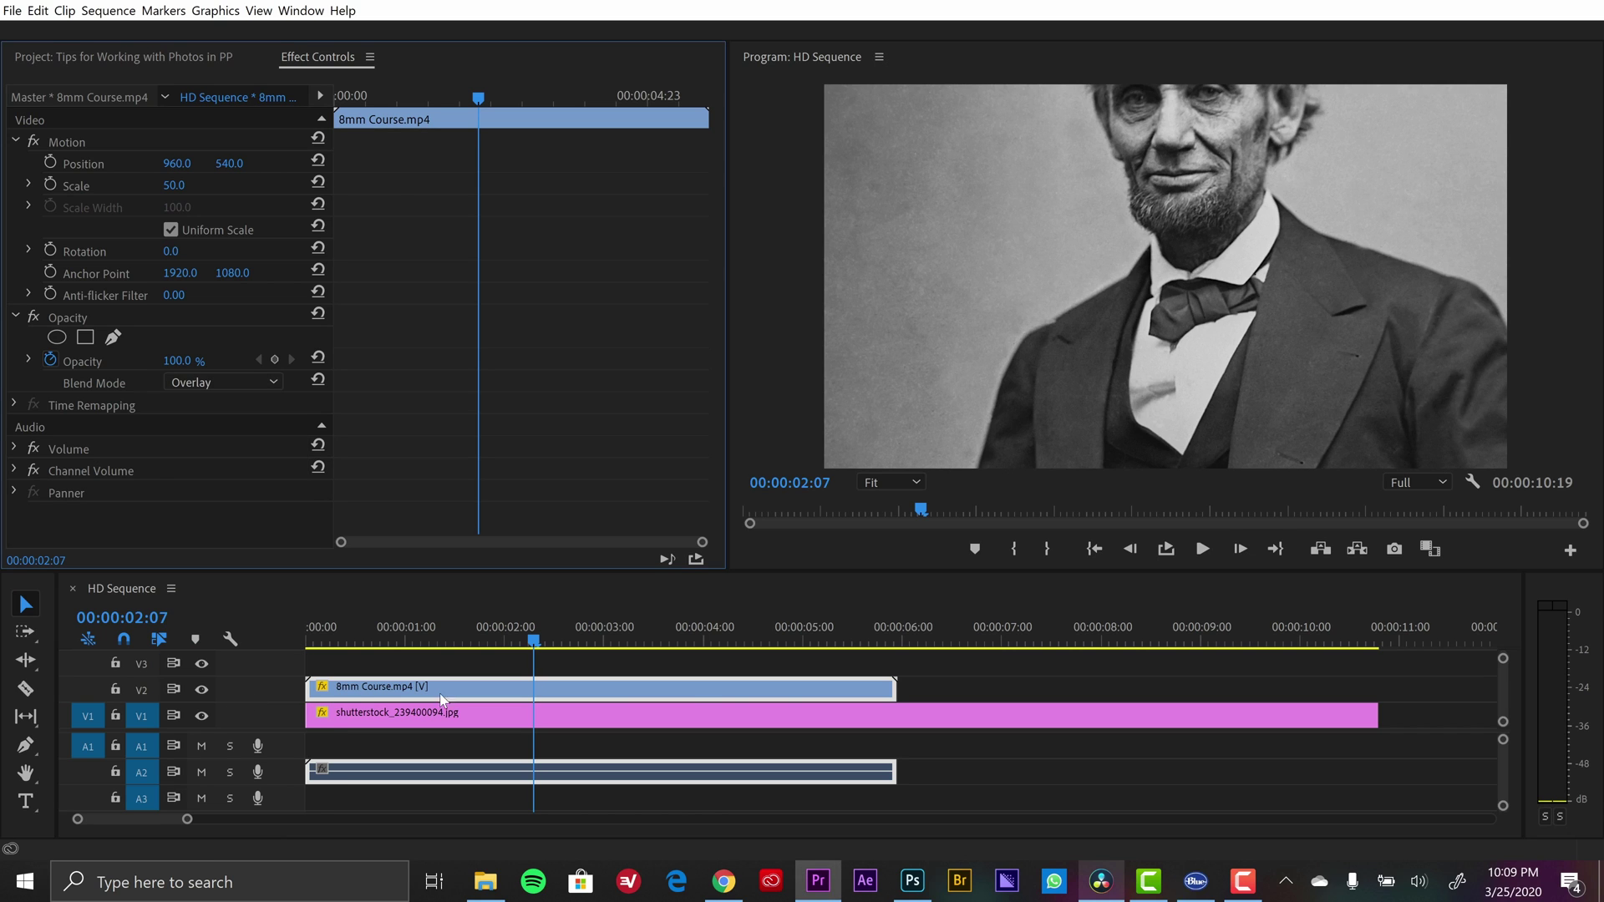
Add a second grain copy after the first and trim it to end at 00:00:10:19.
{"action": "left_click", "coordinate": [959, 680]}
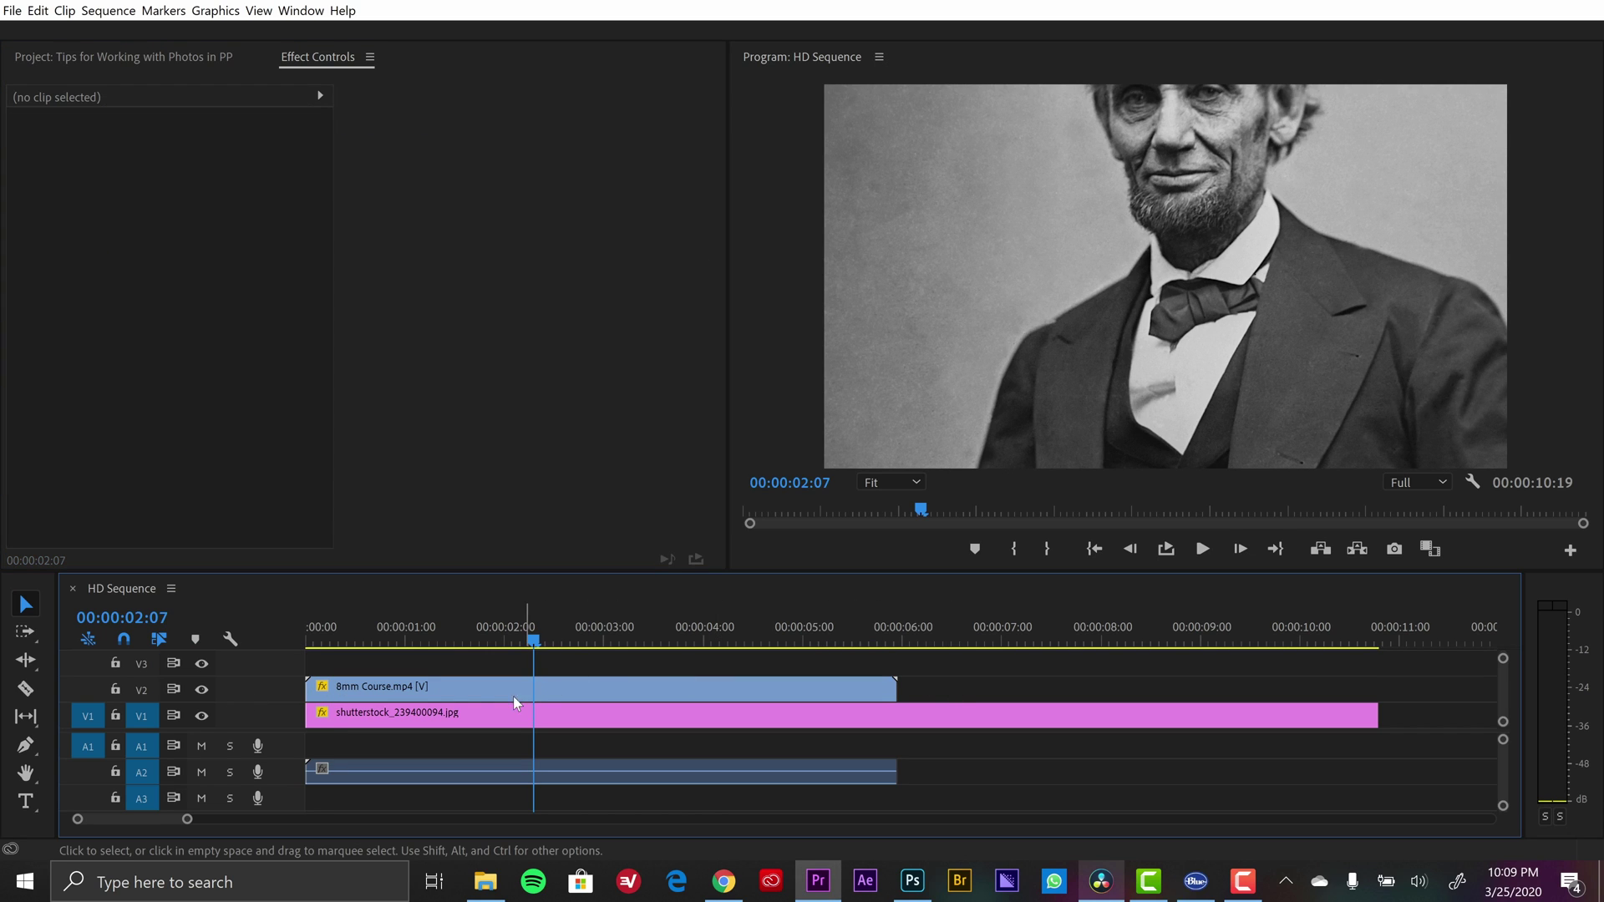
{"action": "left_click_drag", "start_coordinate": [426, 688], "coordinate": [1023, 686]}
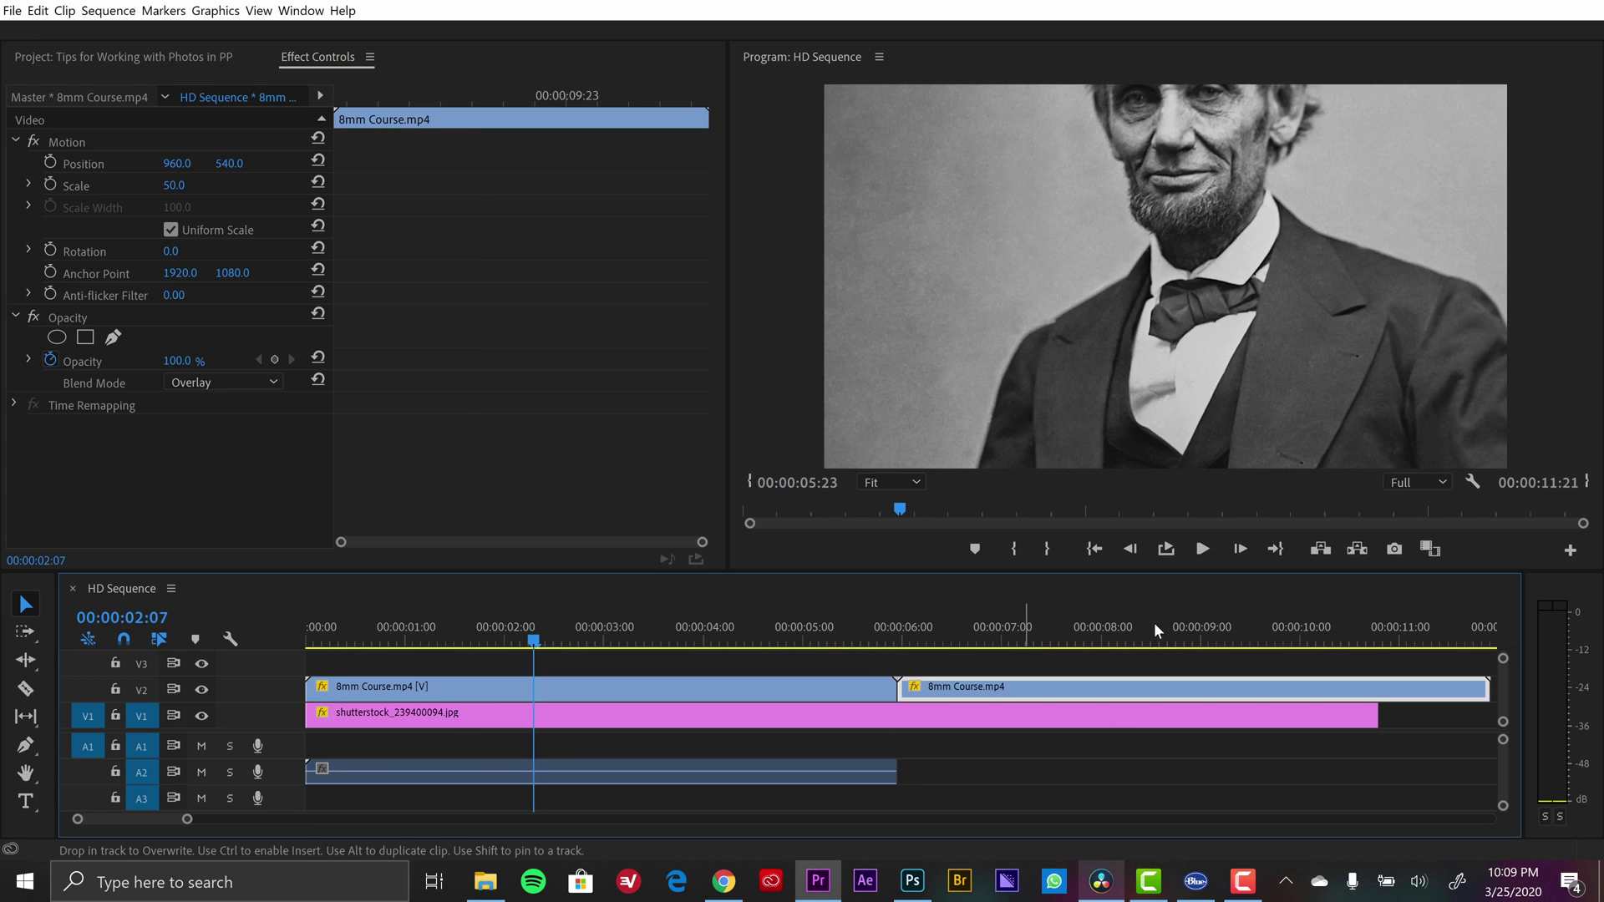
{"action": "left_click_drag", "start_coordinate": [1205, 649], "coordinate": [1376, 647]}
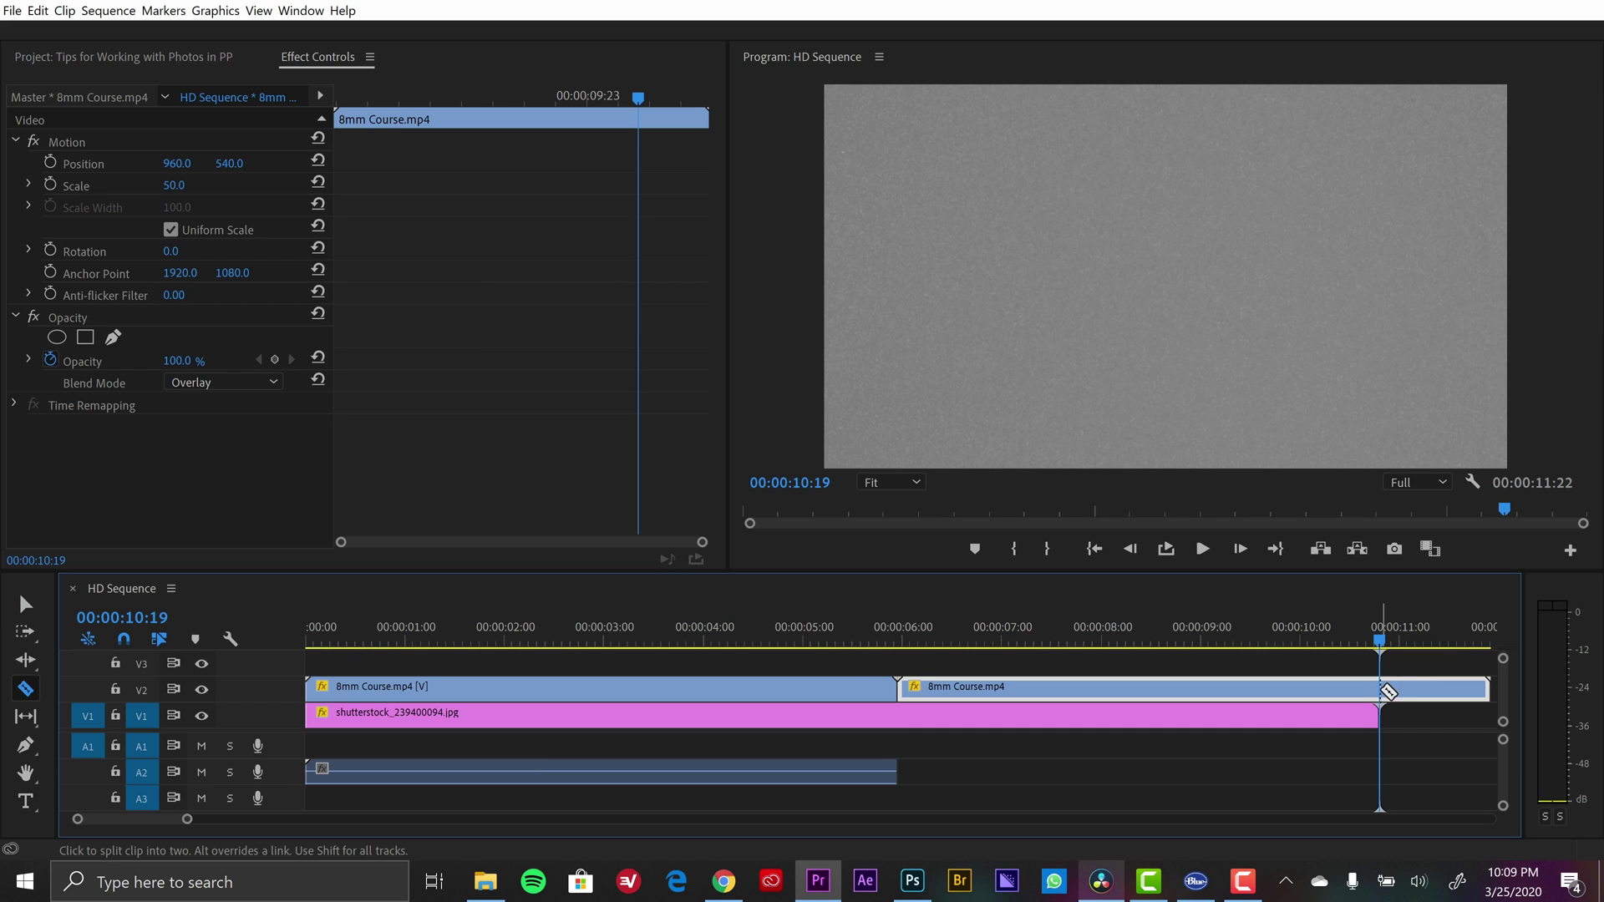
{"action": "left_click", "coordinate": [1380, 685]}
{"action": "key", "text": "v"}
{"action": "key", "text": "Delete"}
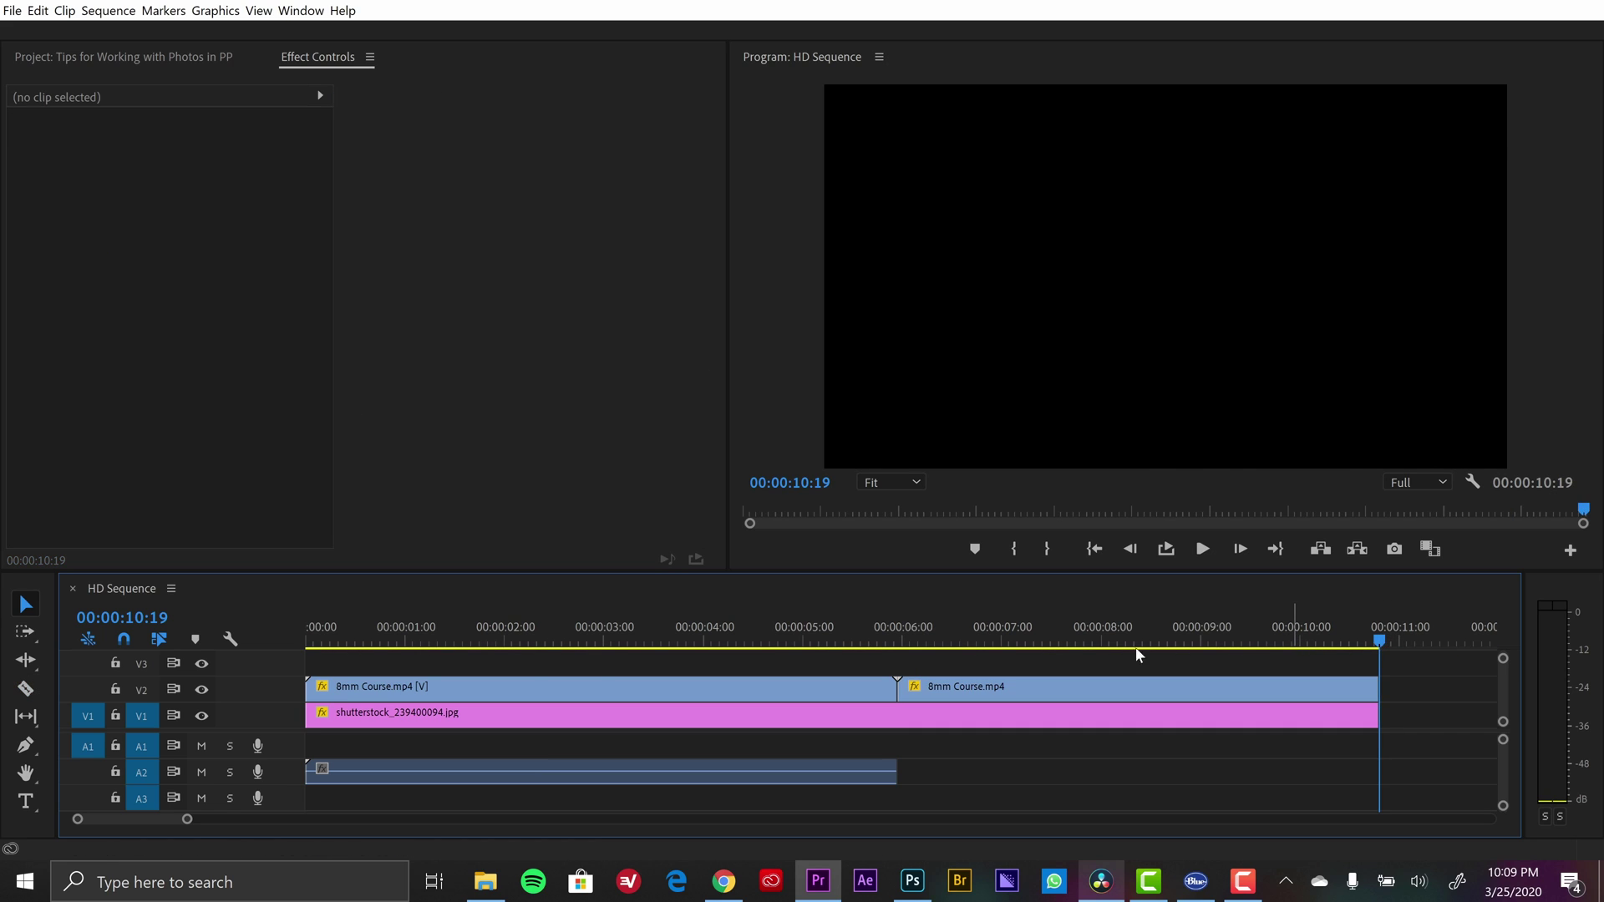
{"action": "left_click", "coordinate": [445, 643]}
{"action": "key", "text": "space"}
{"action": "key", "text": "grave"}
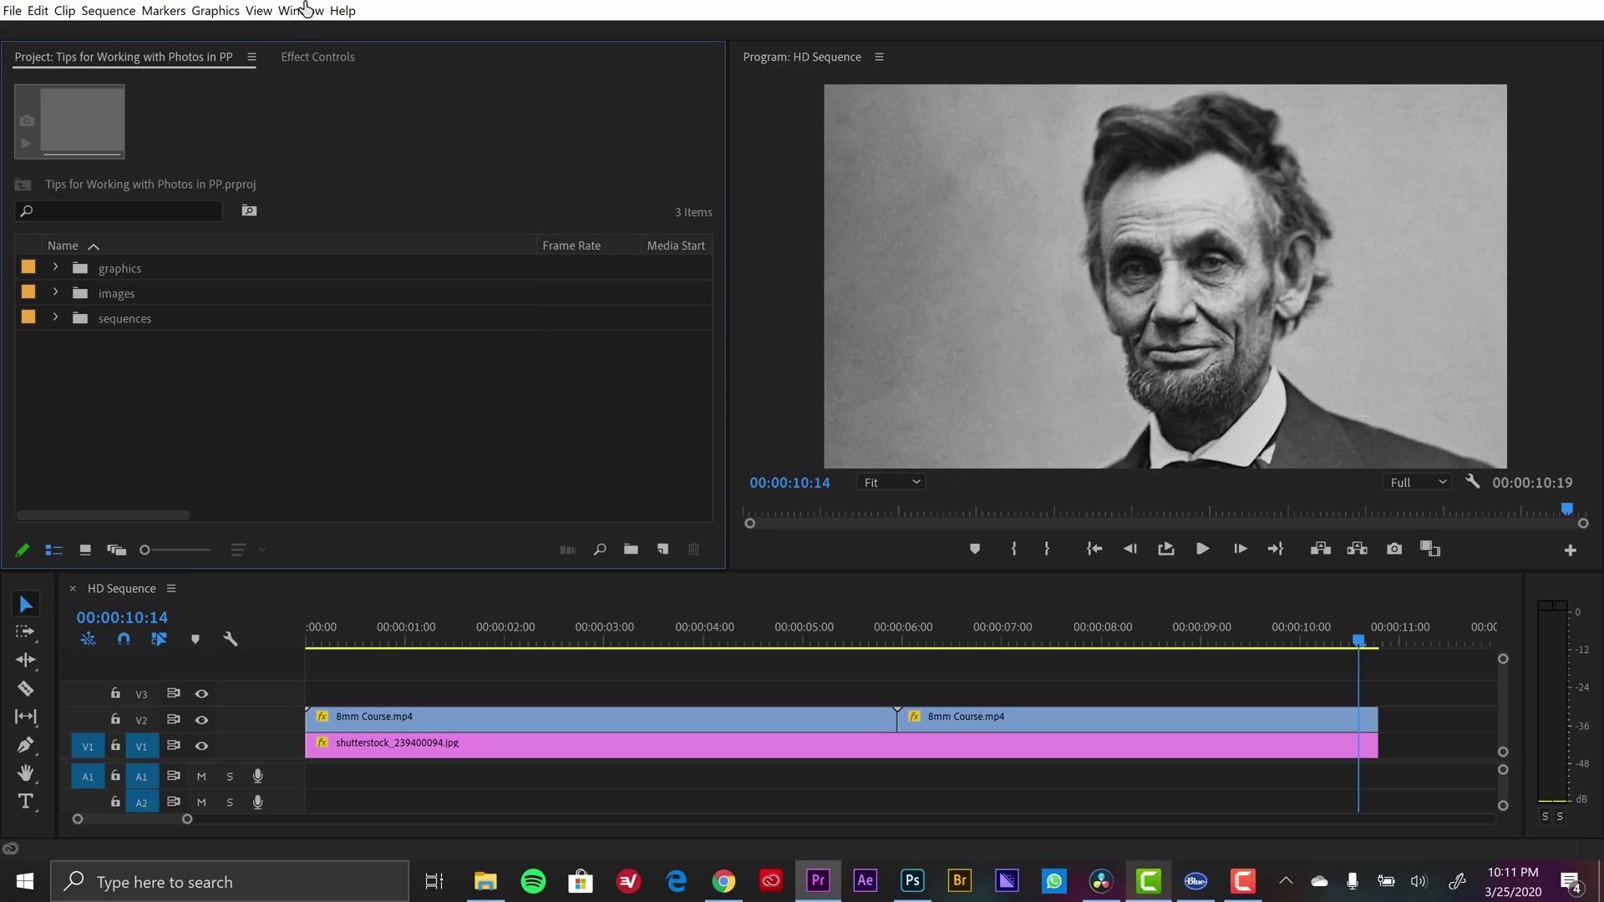
Show the Lumetri Color panel and start a new 1920×1080, 23.976 fps Adjustment Layer.
{"action": "left_click", "coordinate": [311, 10]}
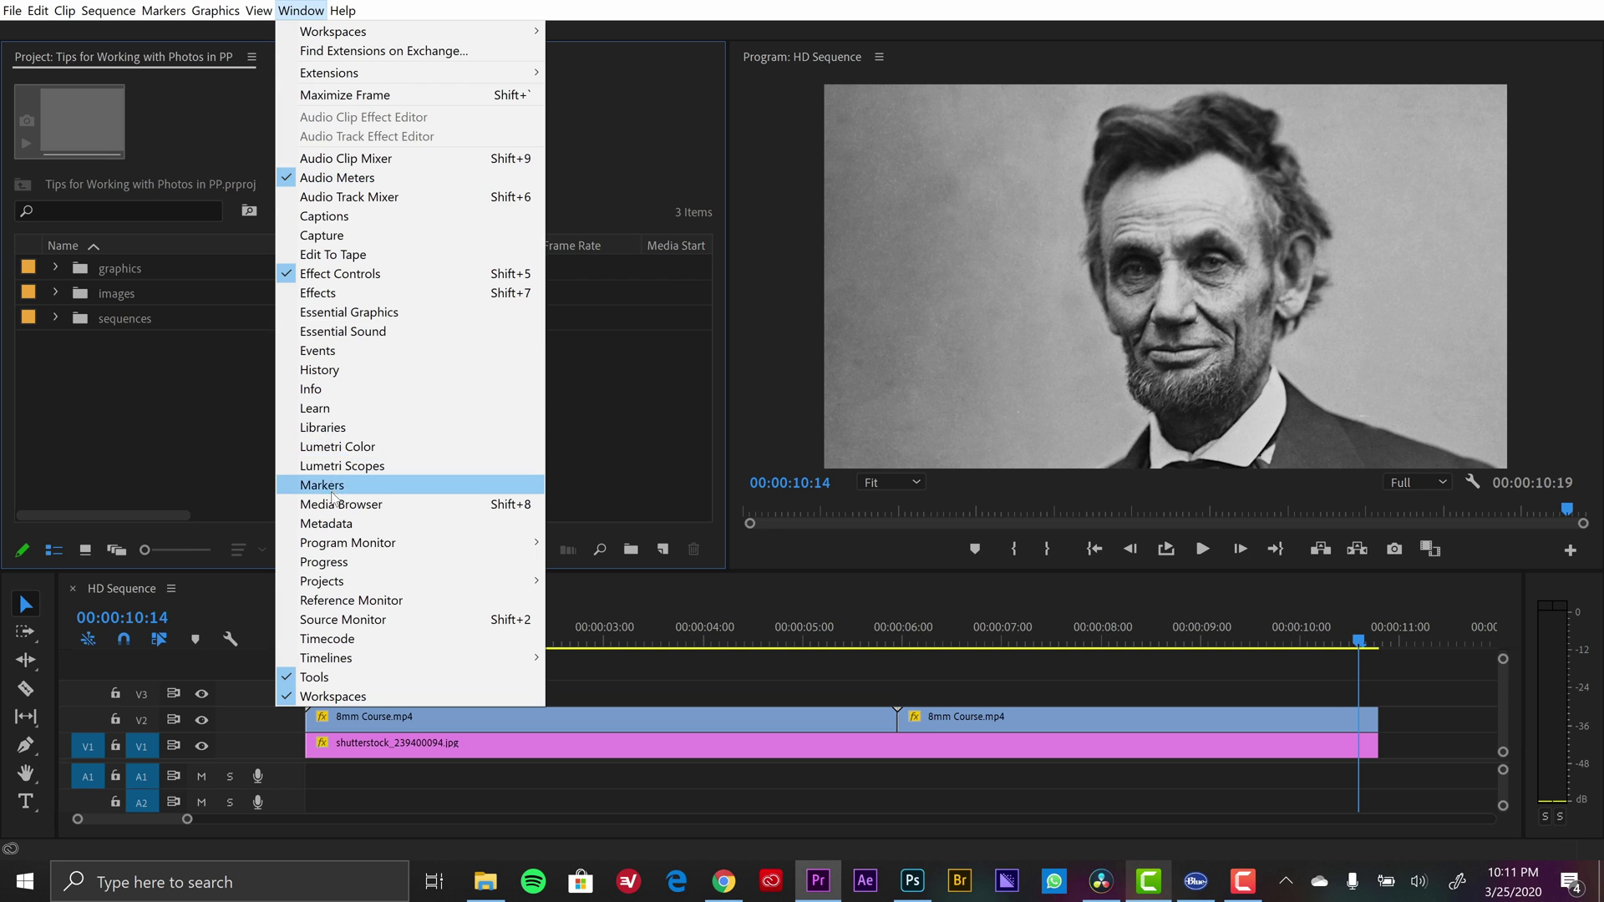
{"action": "left_click", "coordinate": [341, 449]}
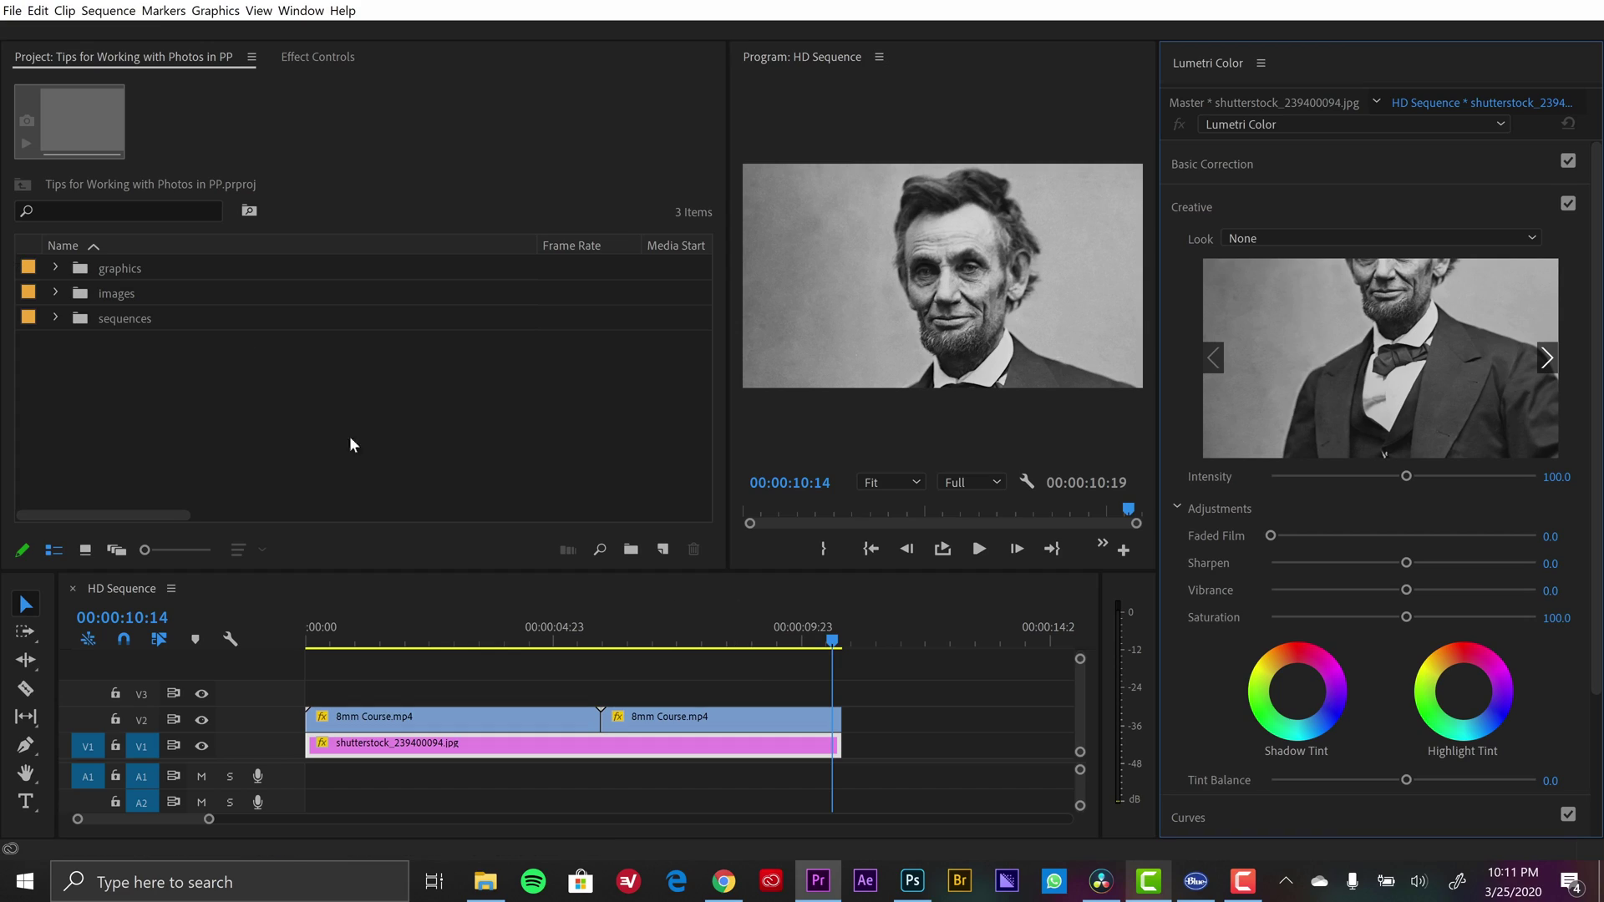
{"action": "left_click", "coordinate": [663, 550]}
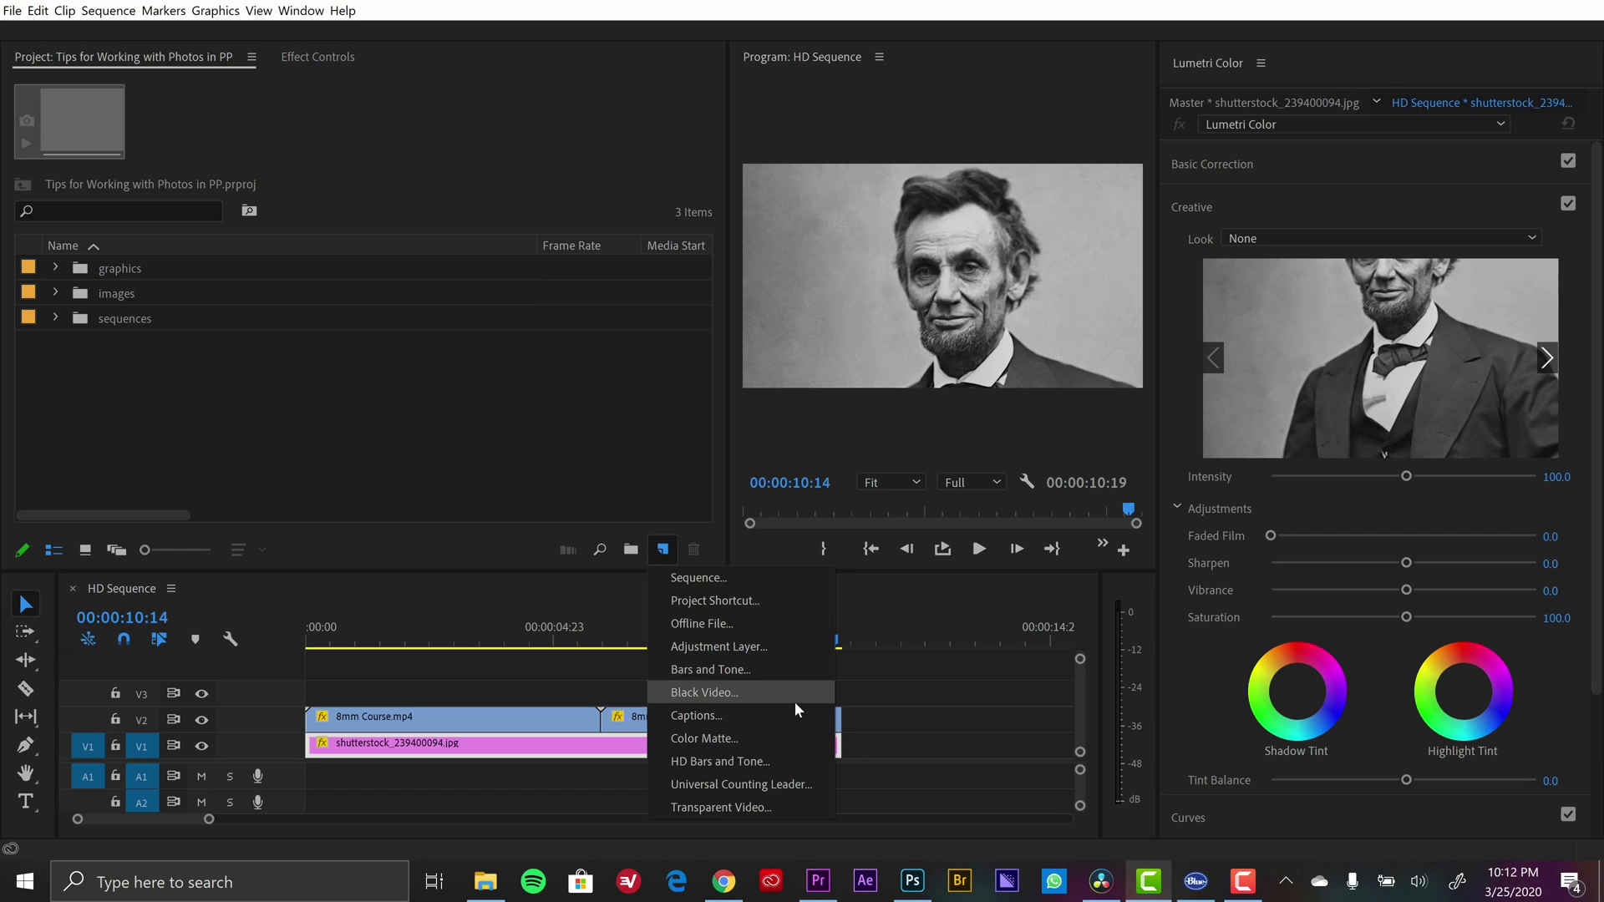
{"action": "left_click", "coordinate": [778, 647]}
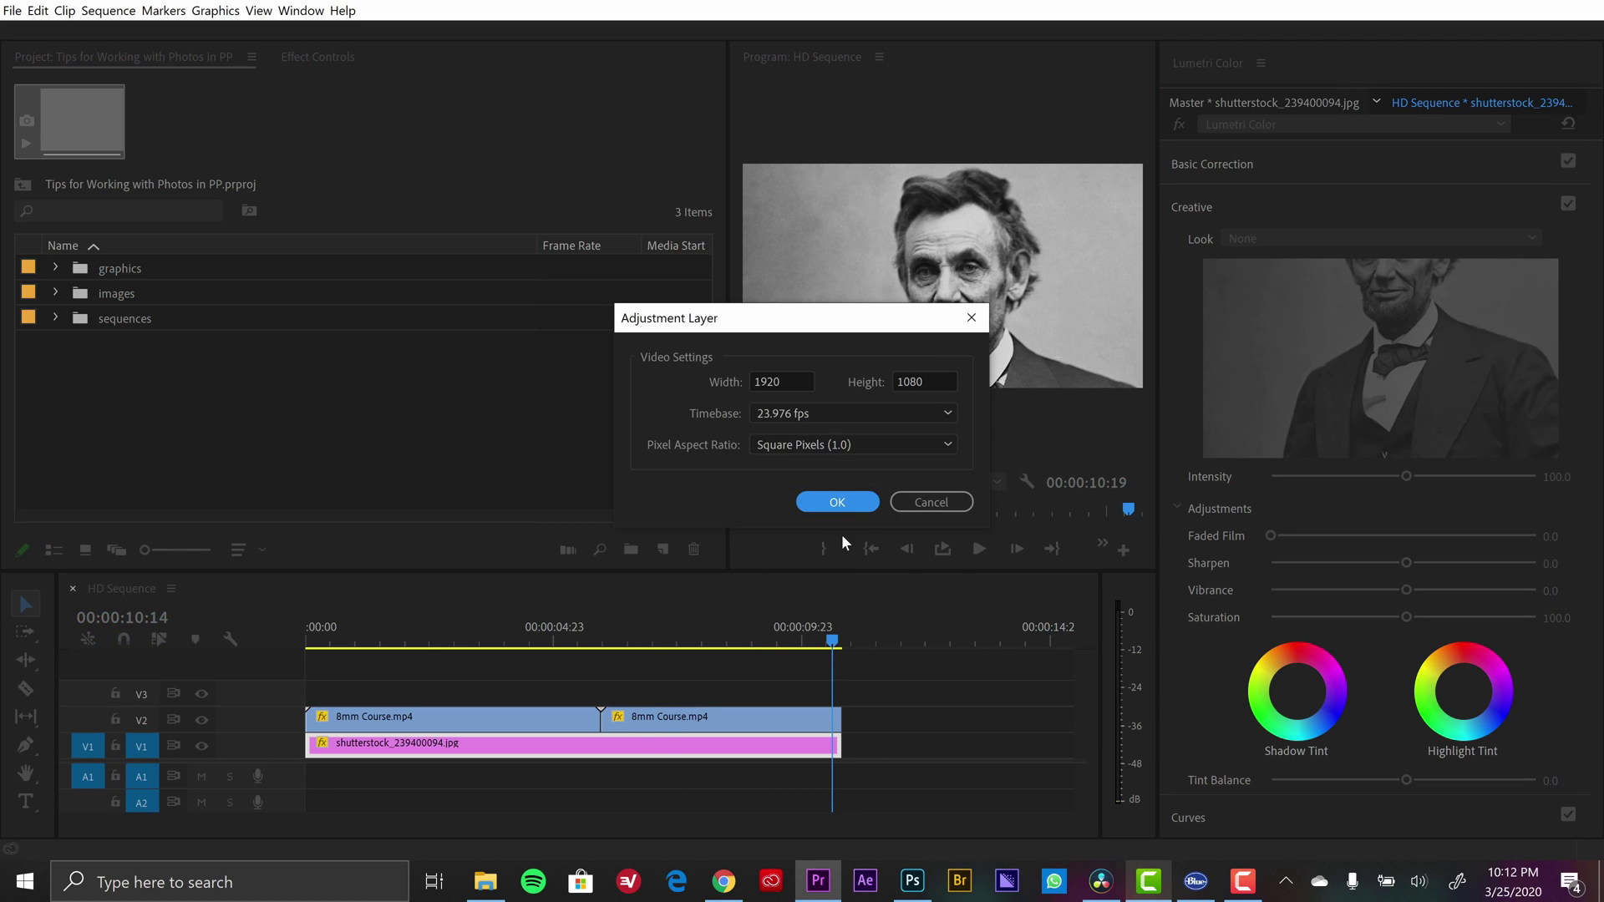
Confirm the Adjustment Layer settings and widen the Program monitor.
{"action": "left_click", "coordinate": [850, 502]}
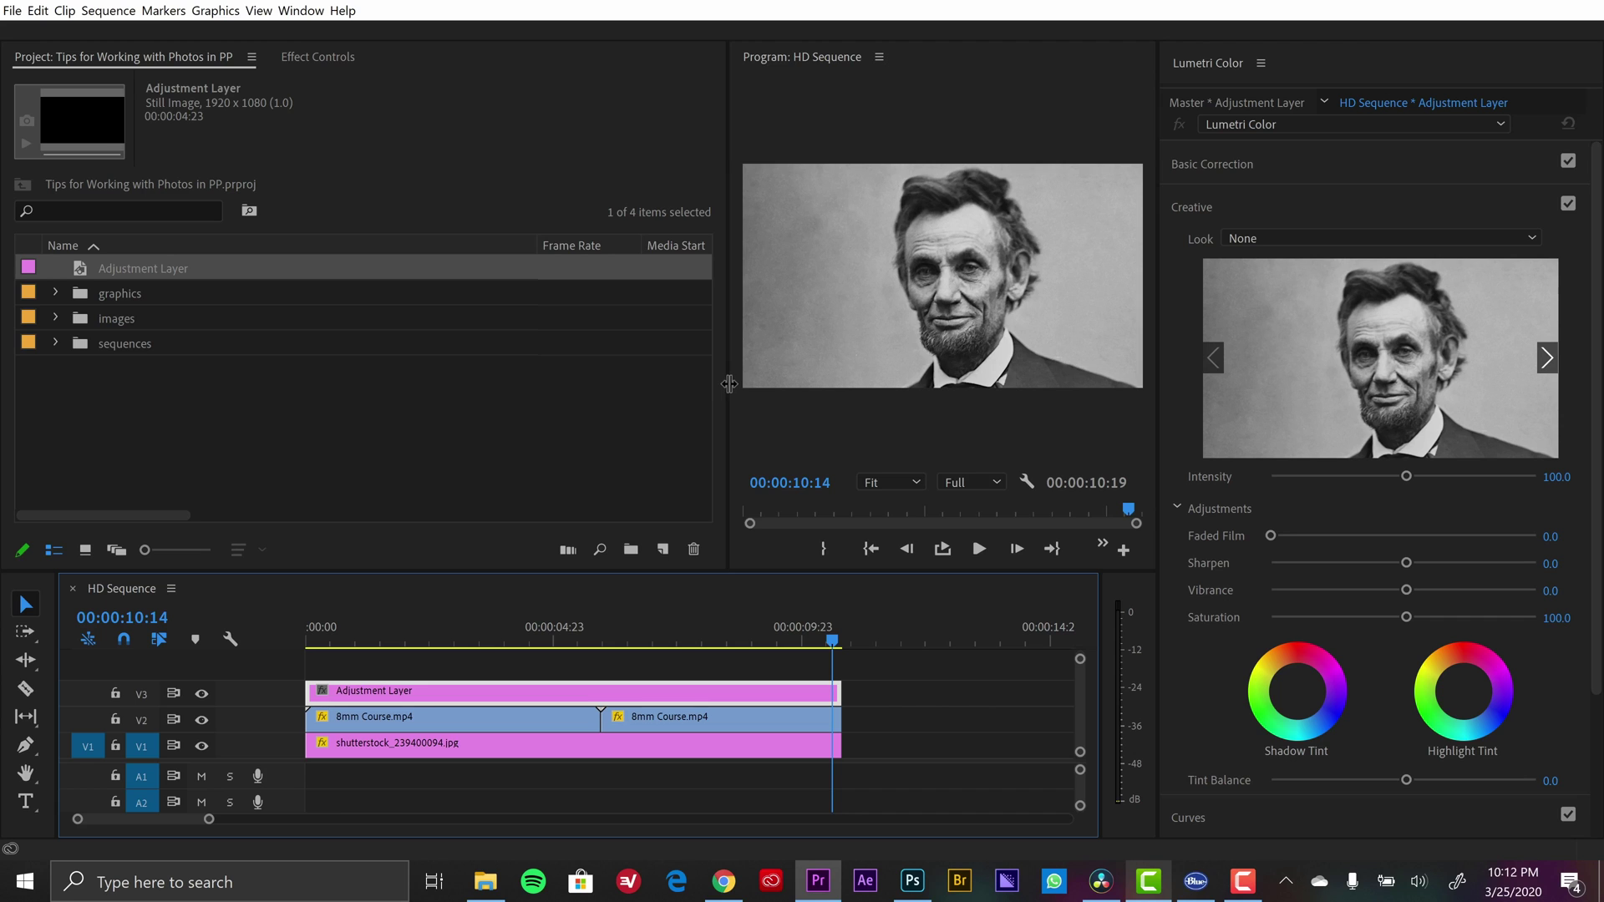
{"action": "left_click_drag", "start_coordinate": [729, 384], "coordinate": [473, 386]}
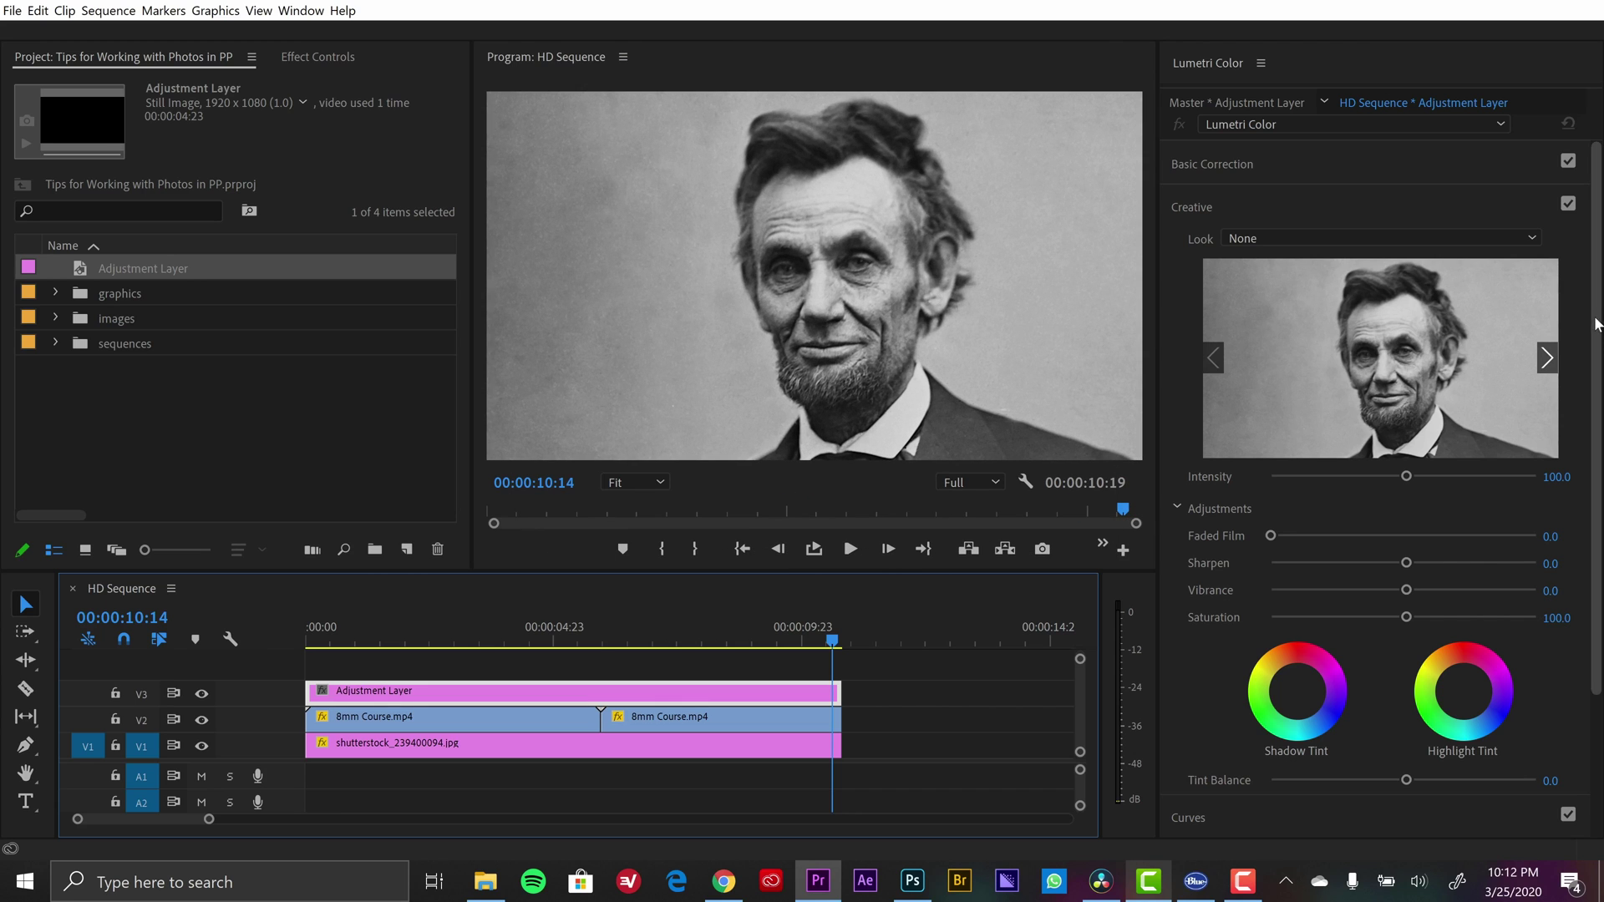
{"action": "scroll", "coordinate": [1595, 324], "scroll_direction": "down", "scroll_amount": 3}
Add a Lumetri vignette with Amount -2.4, Midpoint 24.3 and Roundness 5.9.
{"action": "left_click", "coordinate": [1180, 762]}
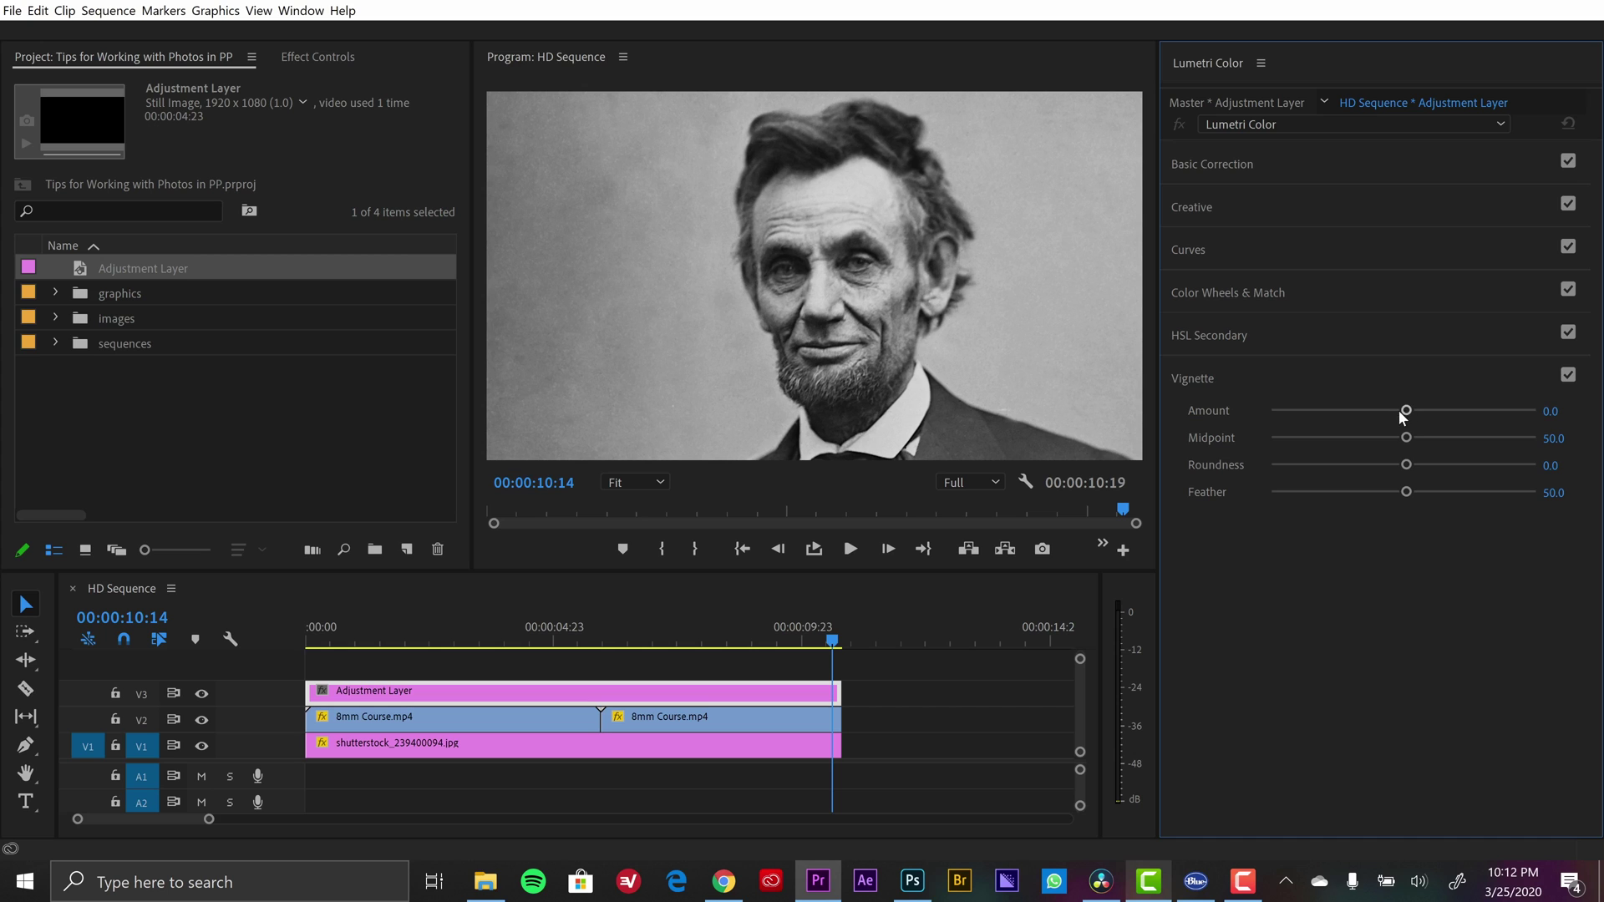
{"action": "left_click_drag", "start_coordinate": [1397, 409], "coordinate": [1303, 422]}
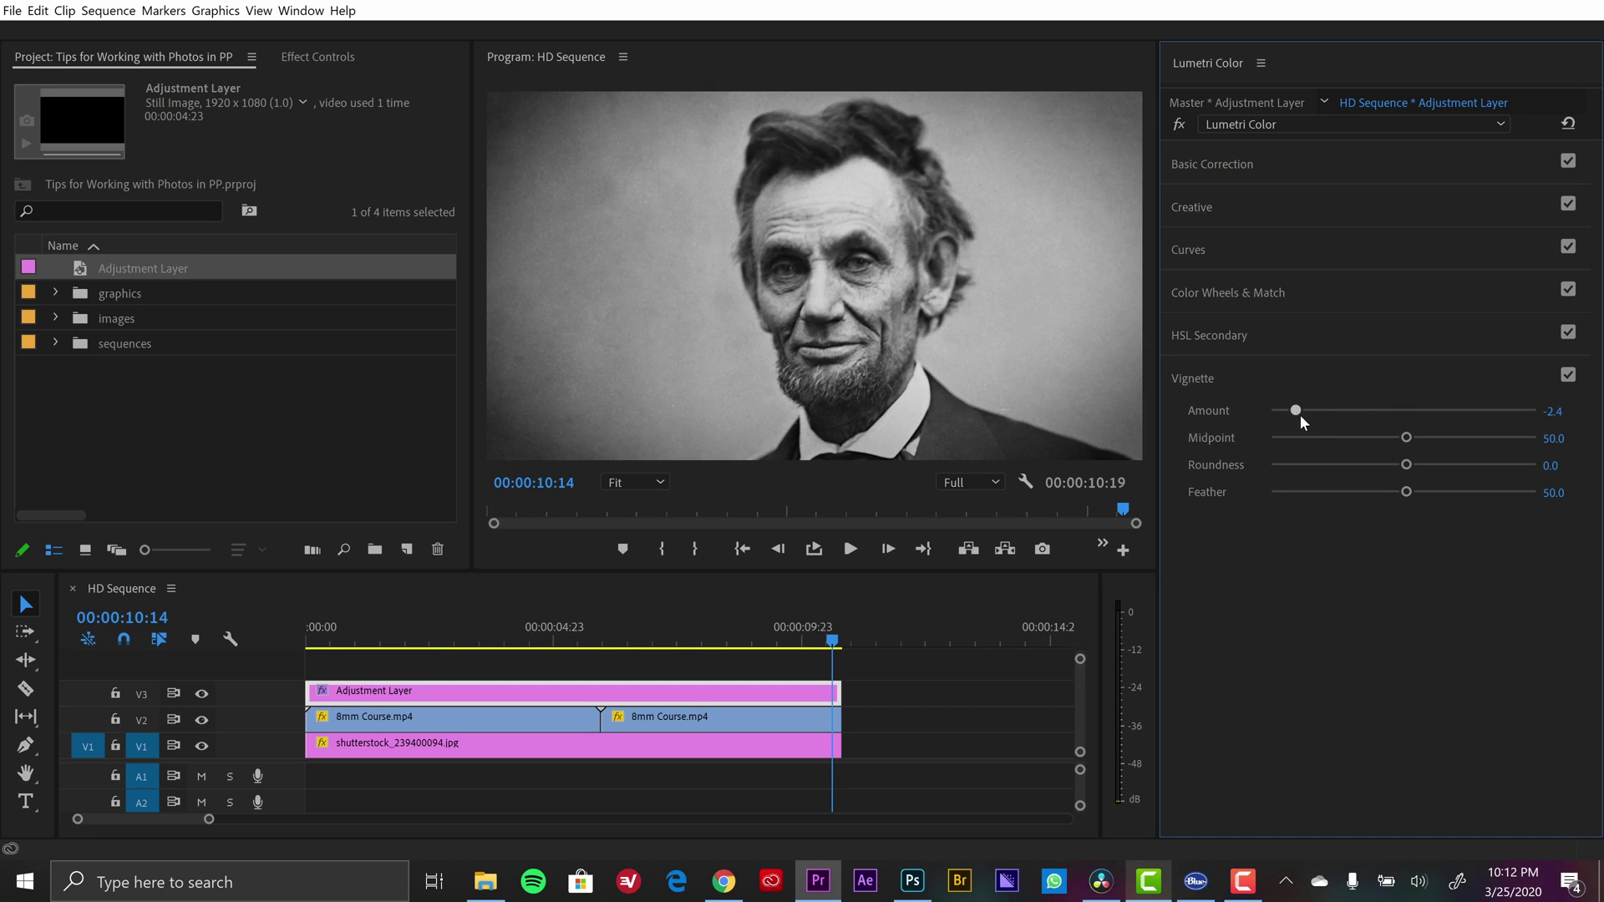
{"action": "left_click_drag", "start_coordinate": [1407, 438], "coordinate": [1336, 438]}
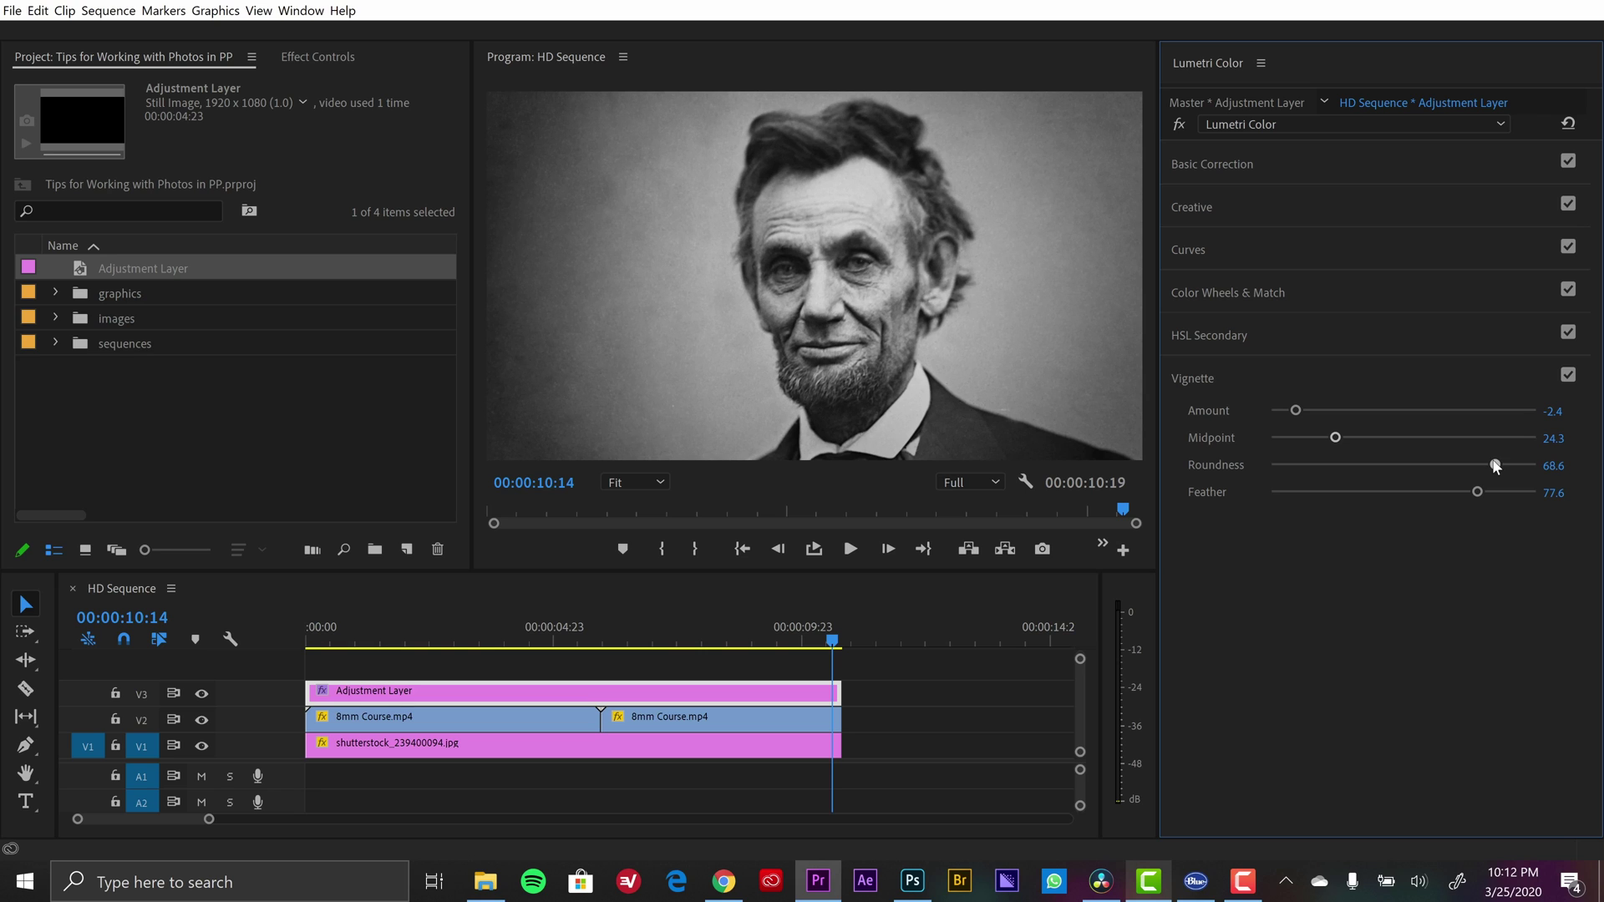
{"action": "left_click_drag", "start_coordinate": [1460, 457], "coordinate": [1408, 437]}
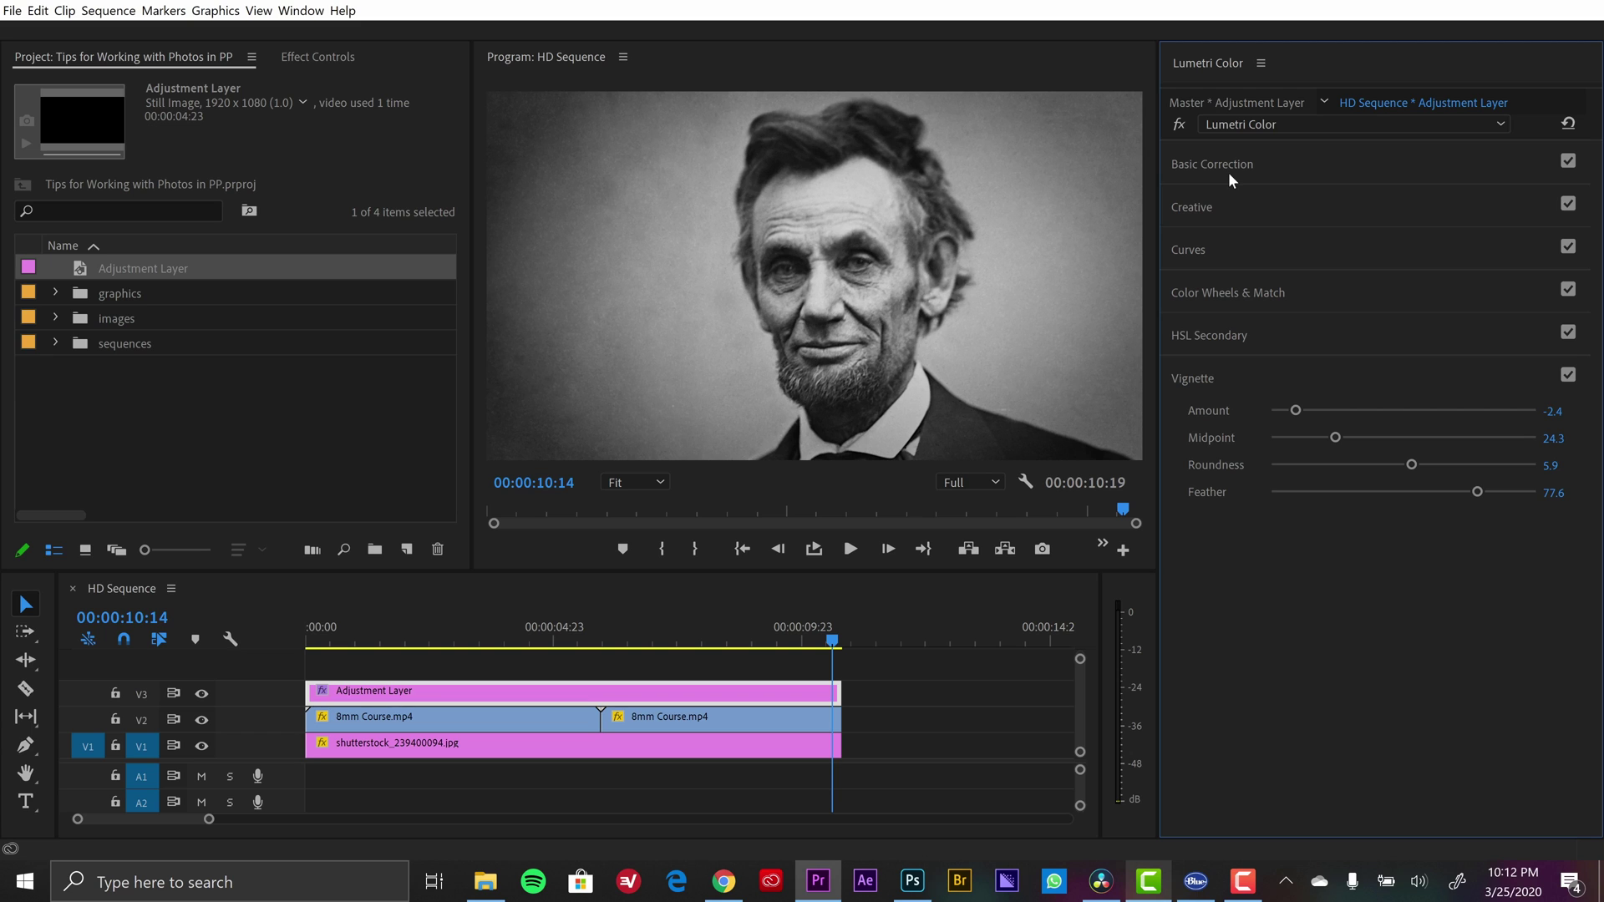
Enable Faded Film in Lumetri's Creative section and raise it to about 30.6.
{"action": "left_click", "coordinate": [1225, 207]}
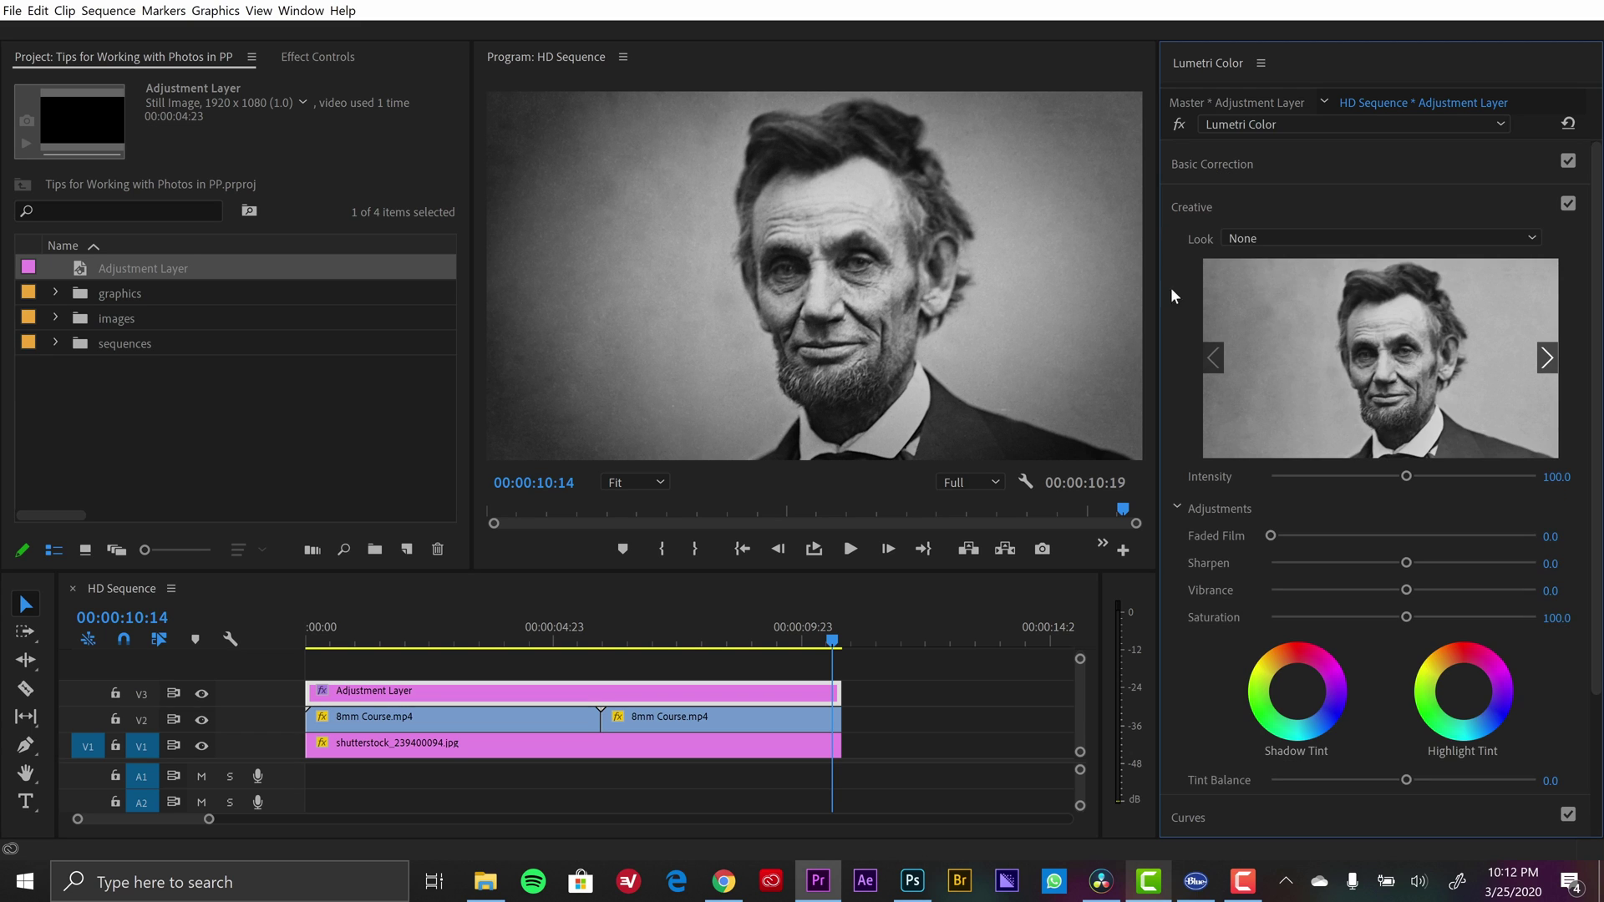
{"action": "left_click", "coordinate": [1278, 537]}
{"action": "left_click_drag", "start_coordinate": [1315, 533], "coordinate": [1353, 541]}
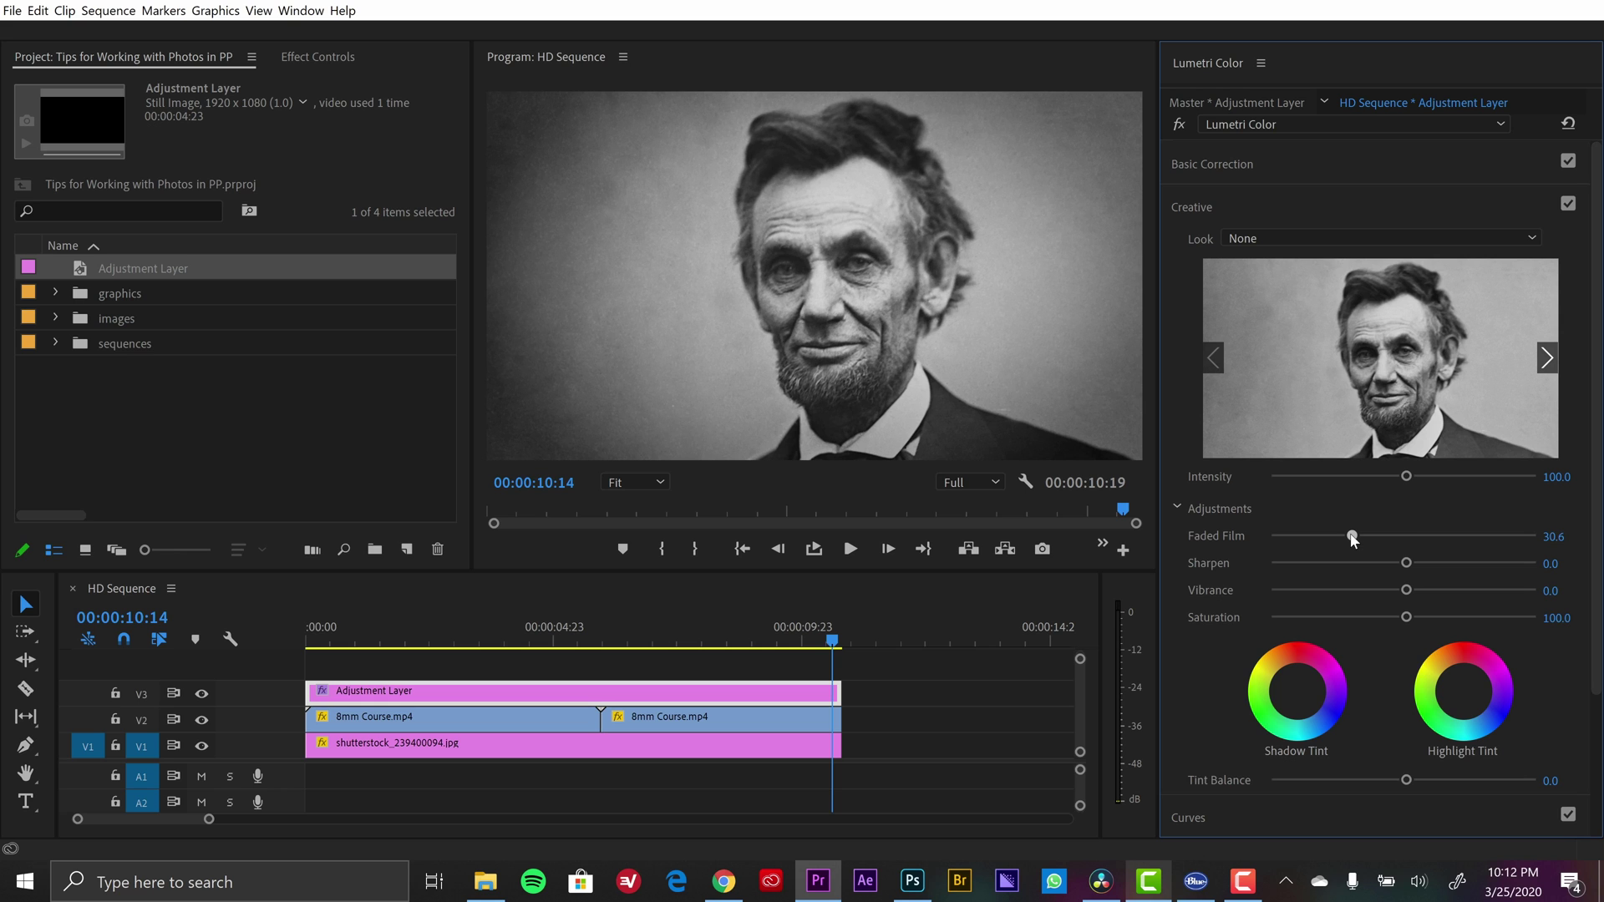